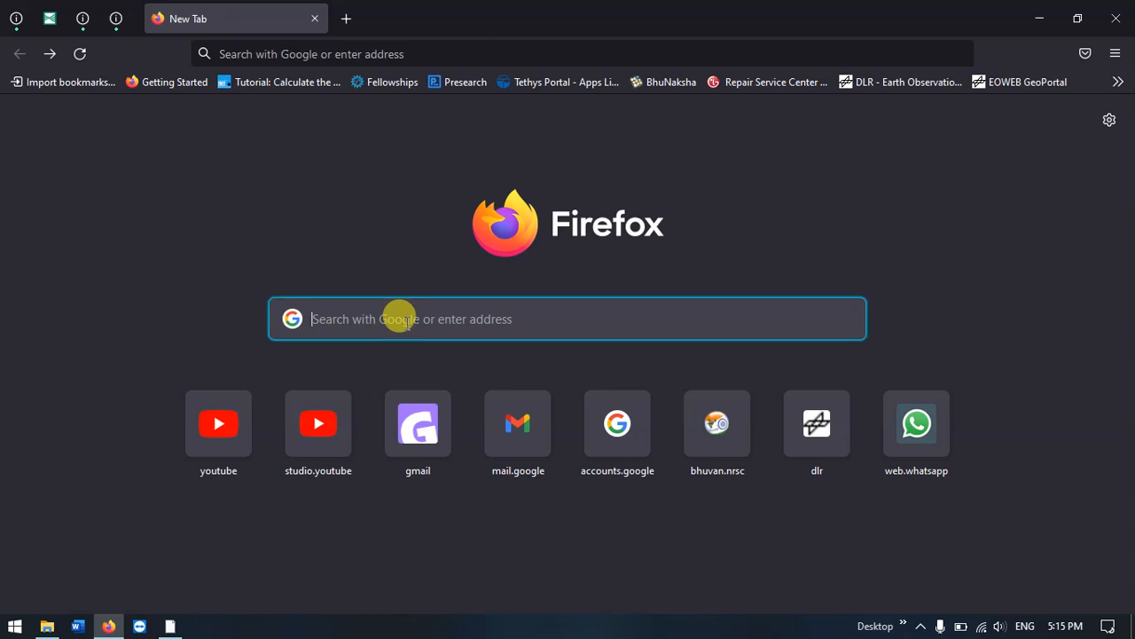
# Search the web for hydrosheds and open the HydroSHEDS website from the results.
pyautogui.write('h')
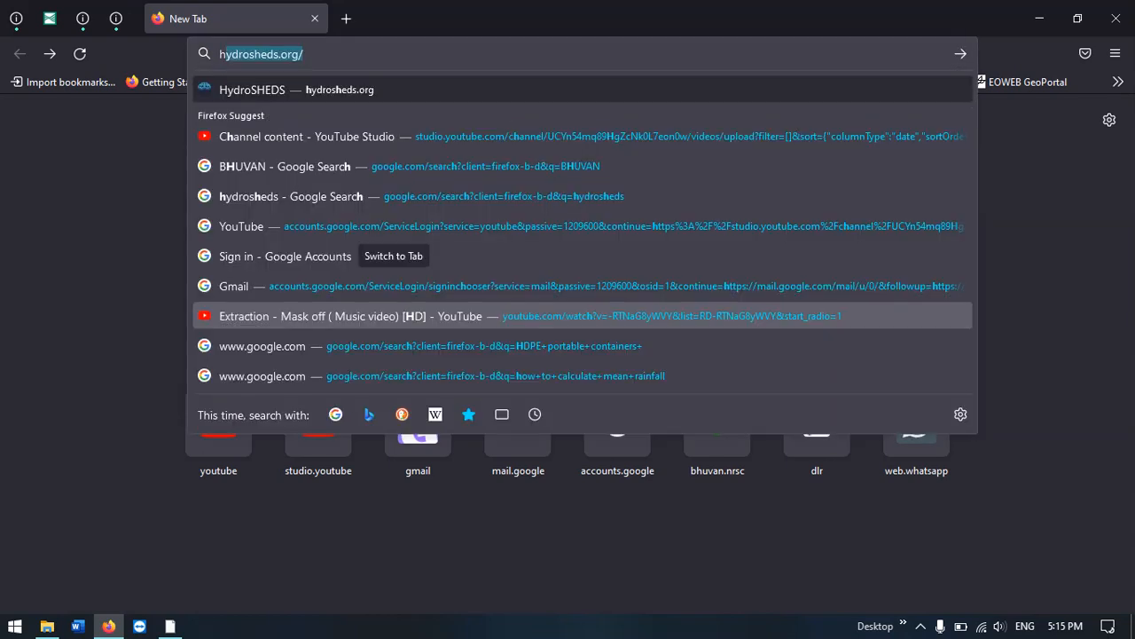
pyautogui.write('ydrosh')
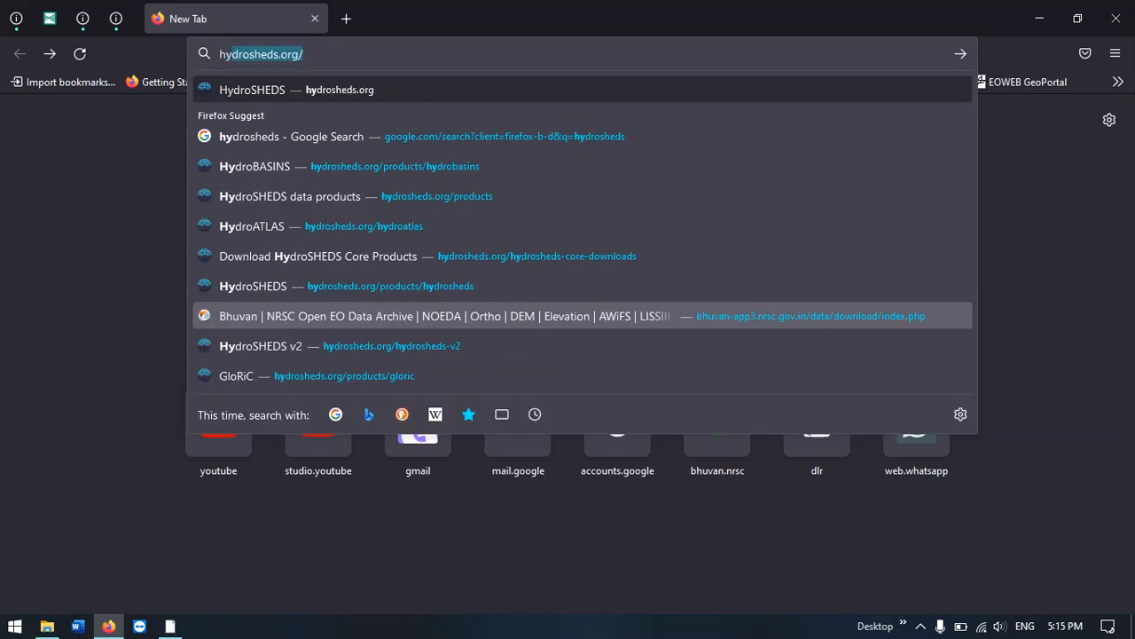
pyautogui.write('eds')
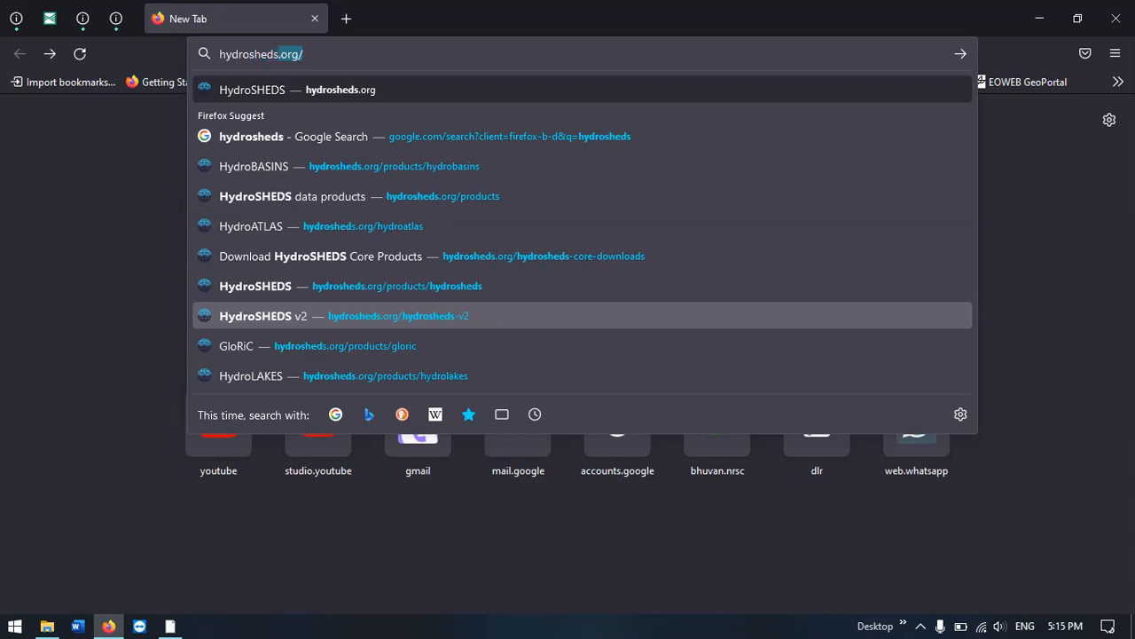
pyautogui.press('BackSpace')
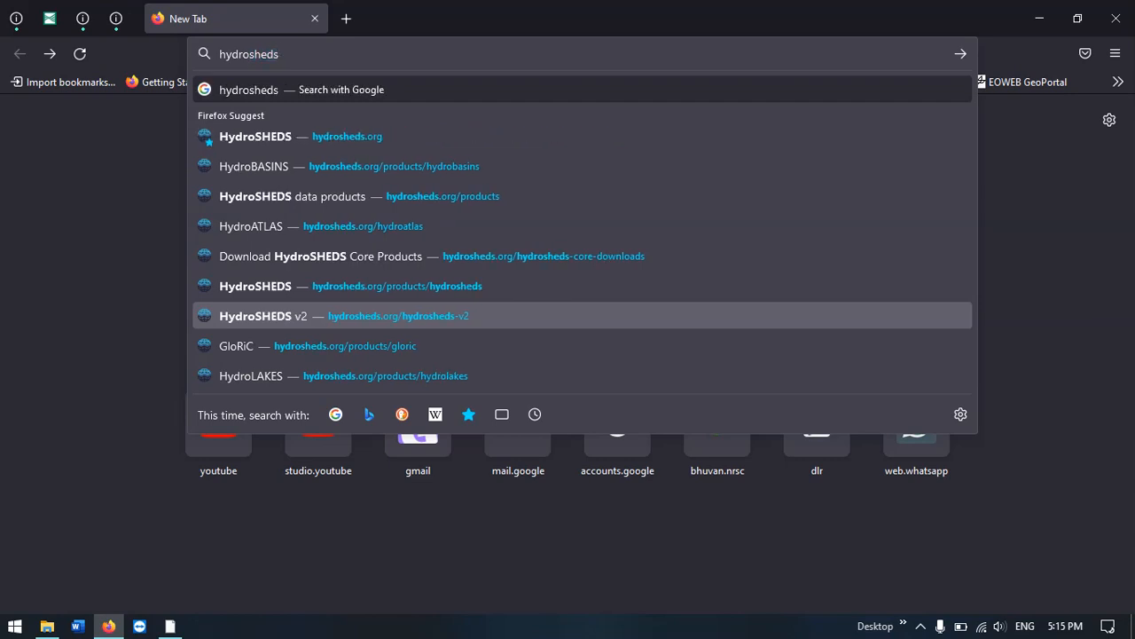
pyautogui.press('Return')
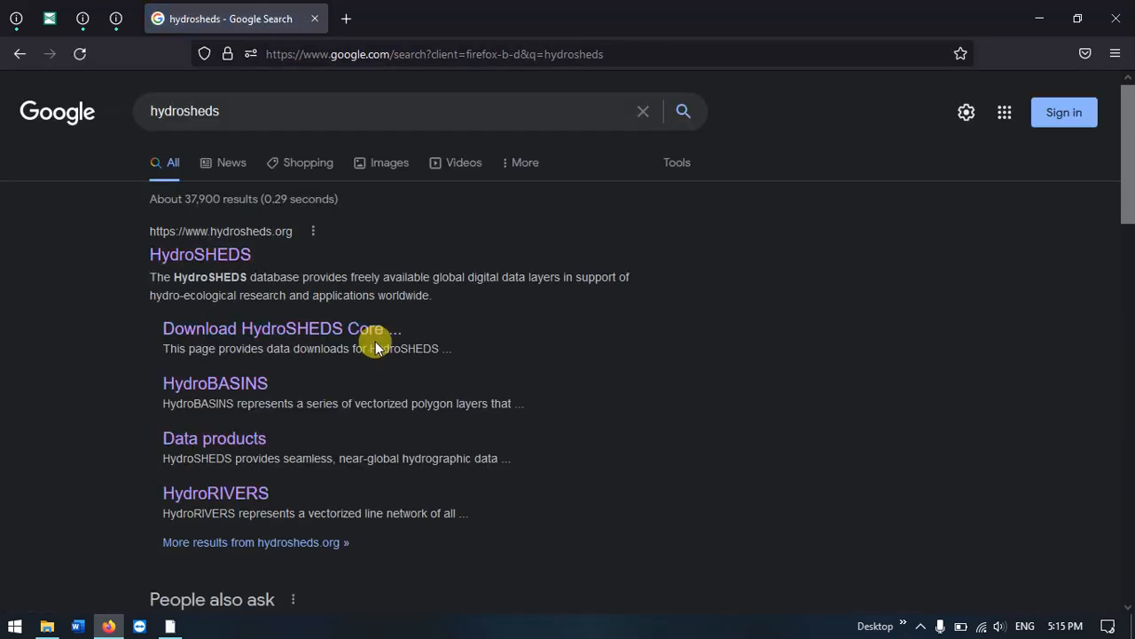
pyautogui.click(222, 259)
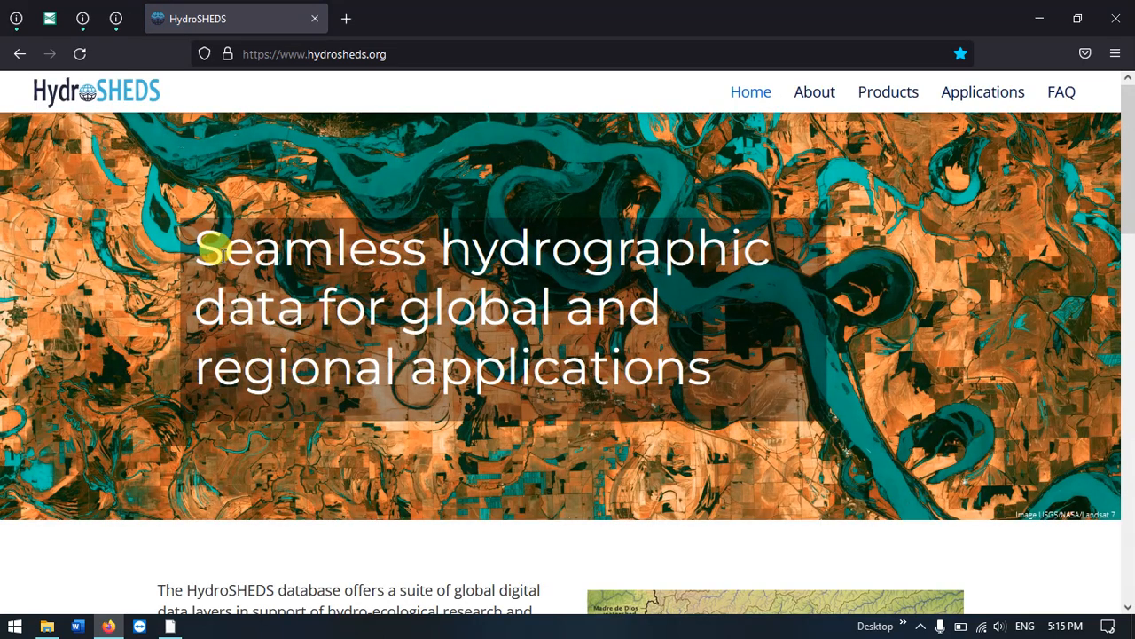
# Open the HydroSHEDS data products page through the home page's option to explore the data.
pyautogui.scroll(-2, 483, 244)
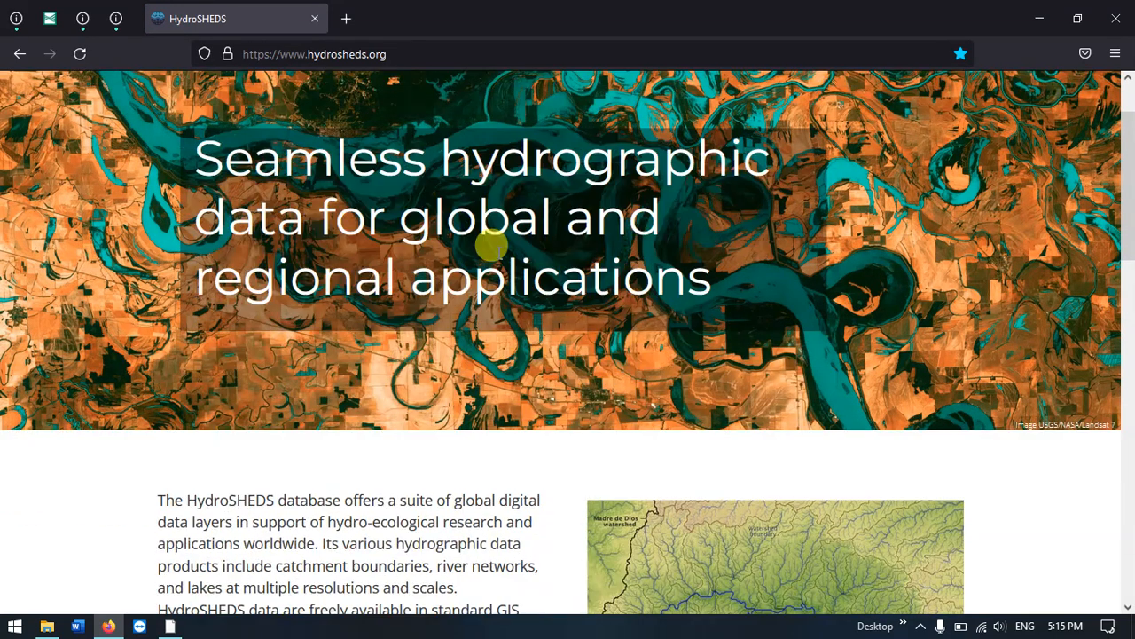
pyautogui.scroll(2, 484, 248)
pyautogui.scroll(-4, 454, 248)
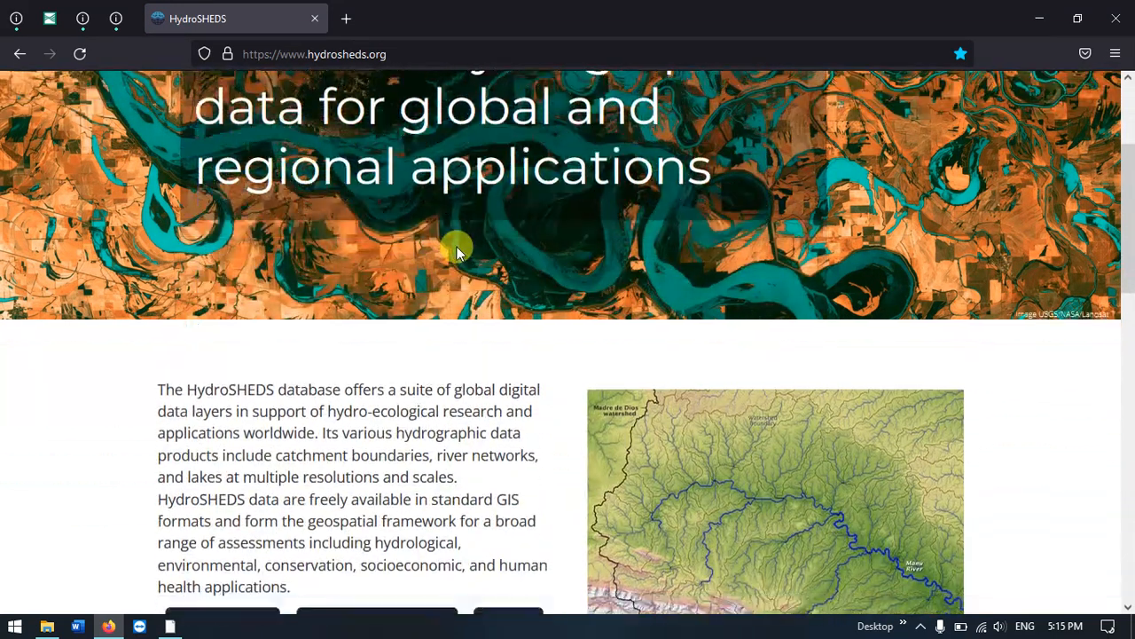
pyautogui.scroll(-5, 456, 248)
pyautogui.scroll(-2, 435, 262)
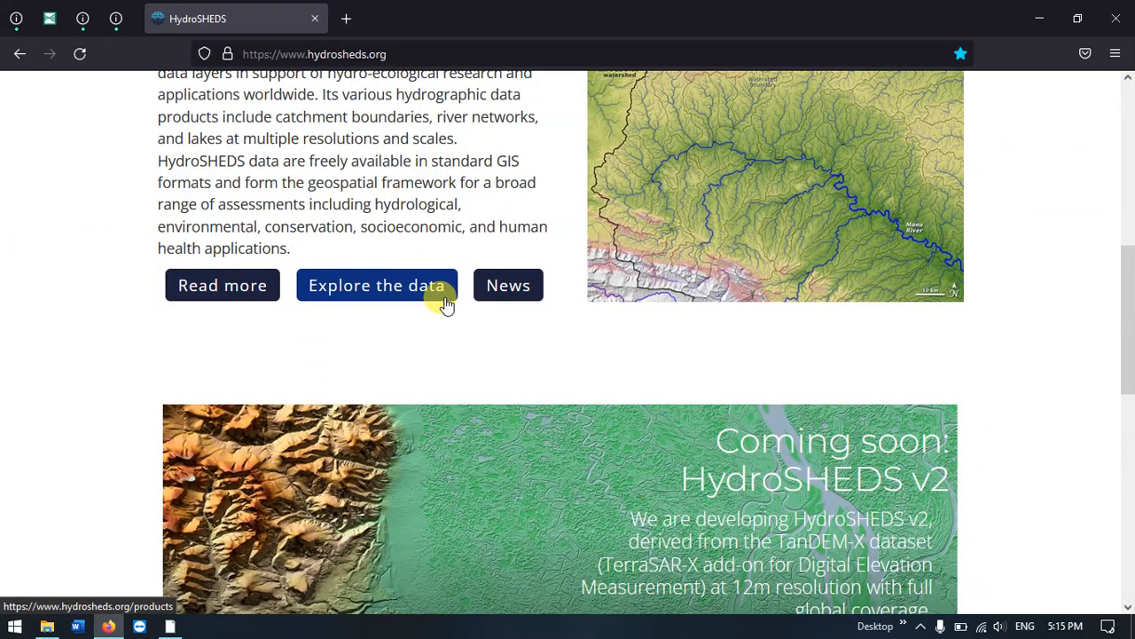
pyautogui.click(402, 291)
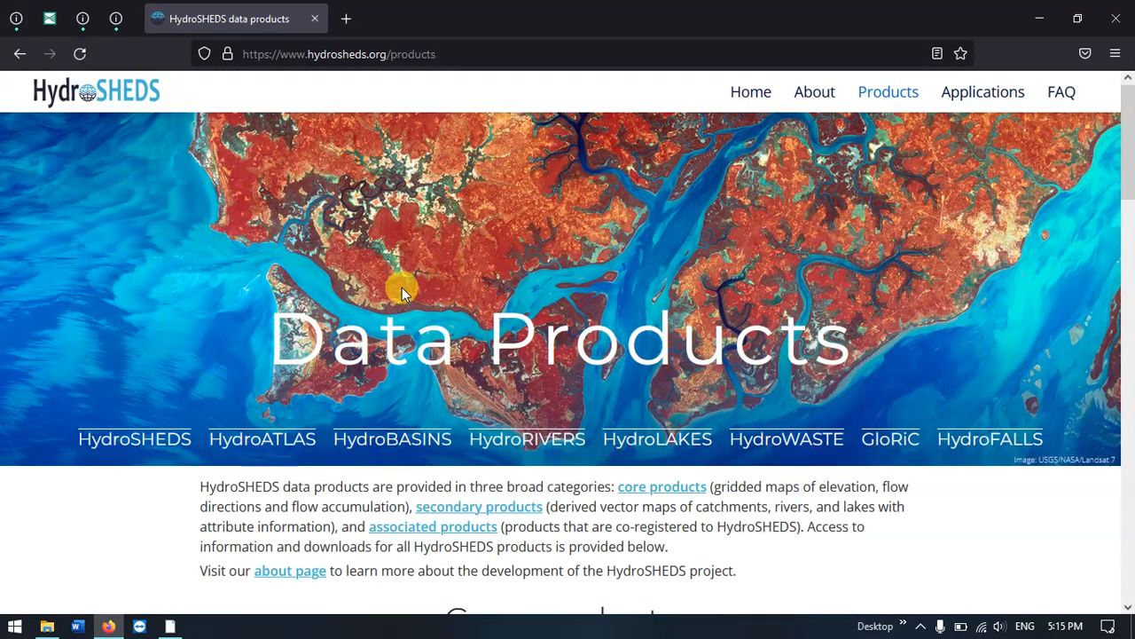
# Review the core, secondary and associated products, and open the HydroBASINS product page.
pyautogui.scroll(-2, 402, 288)
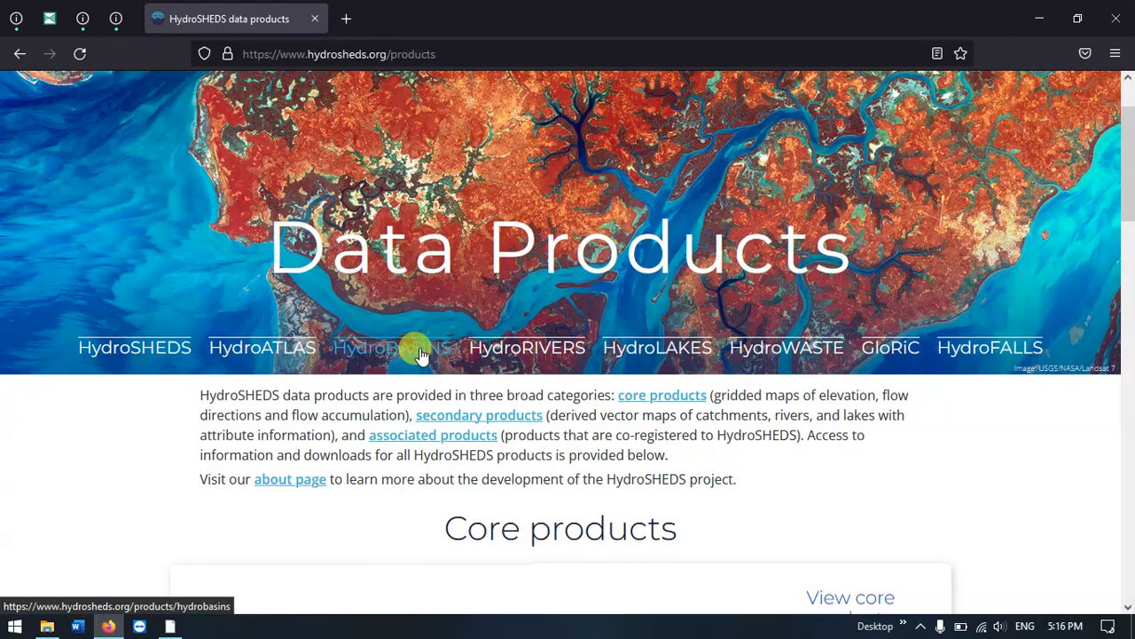
pyautogui.scroll(-5, 421, 353)
pyautogui.scroll(-11, 421, 353)
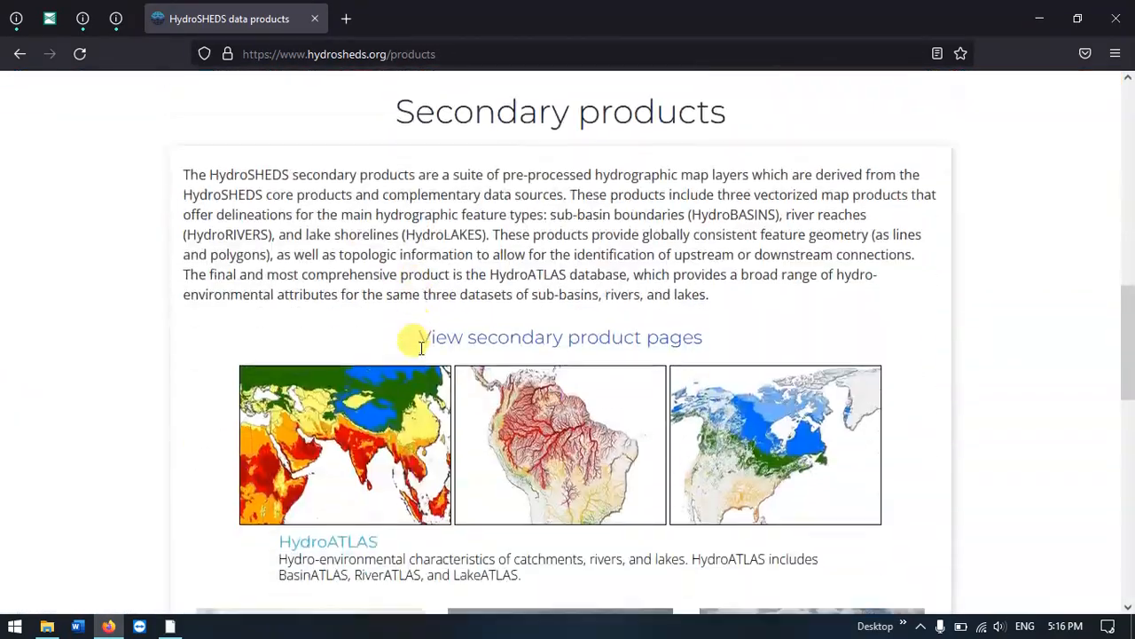
pyautogui.scroll(-3, 421, 349)
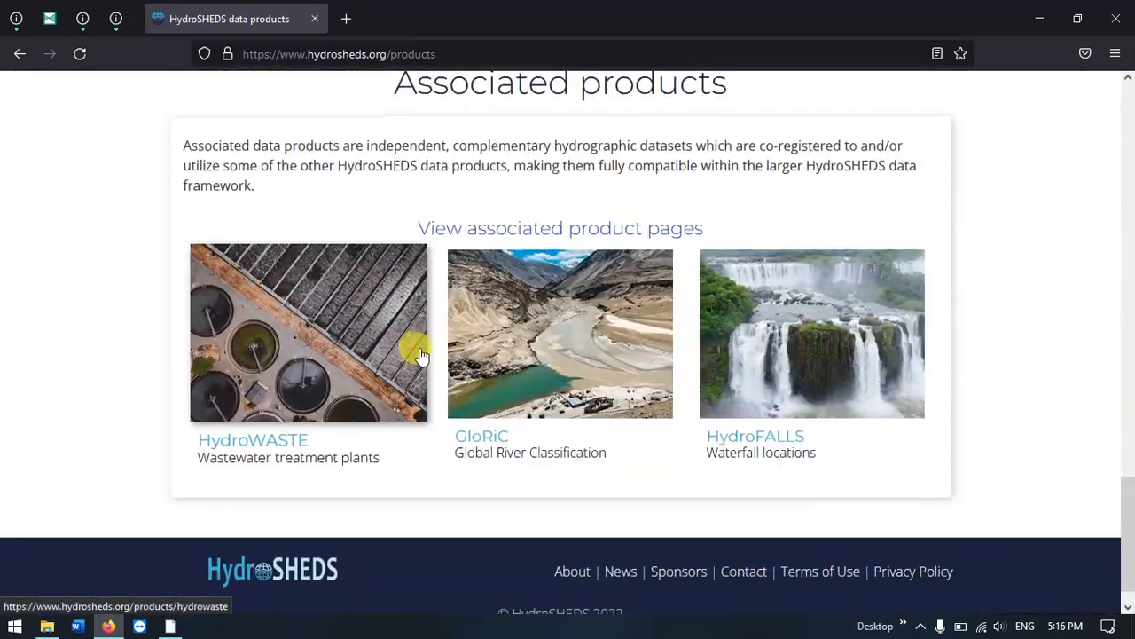
pyautogui.scroll(10, 422, 348)
pyautogui.scroll(4, 421, 353)
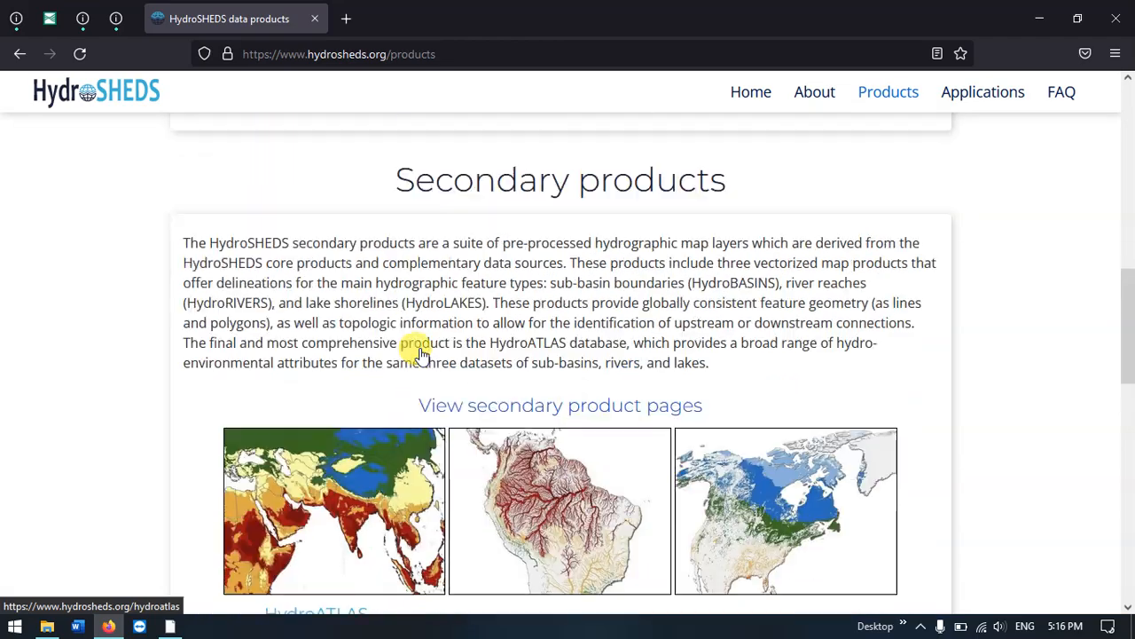
pyautogui.scroll(-4, 421, 353)
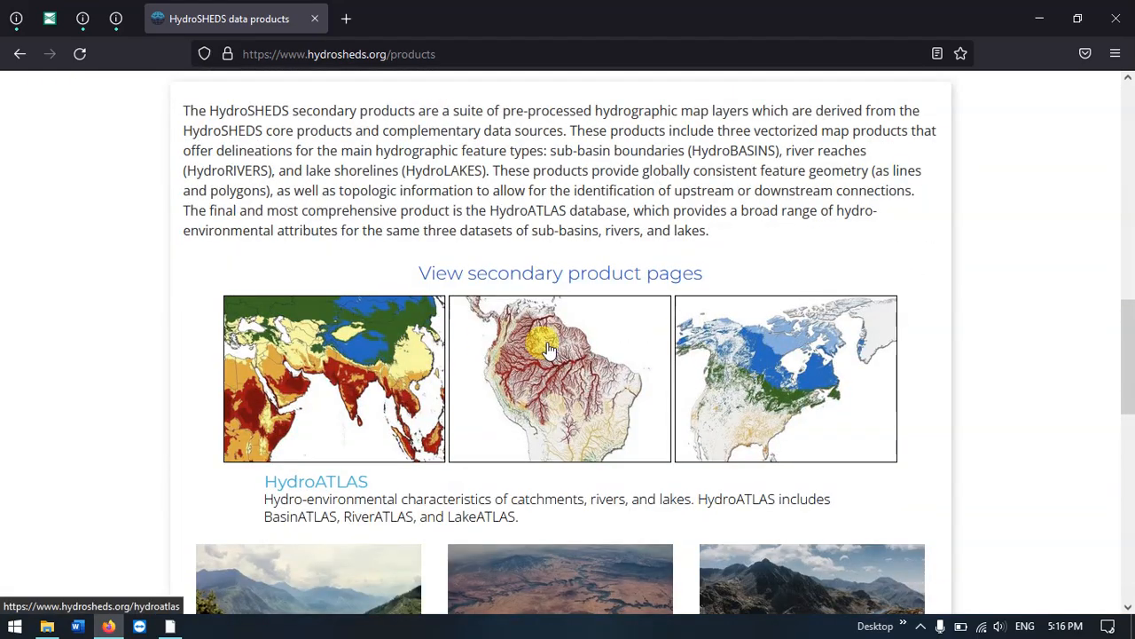
pyautogui.scroll(9, 539, 332)
pyautogui.scroll(2, 547, 346)
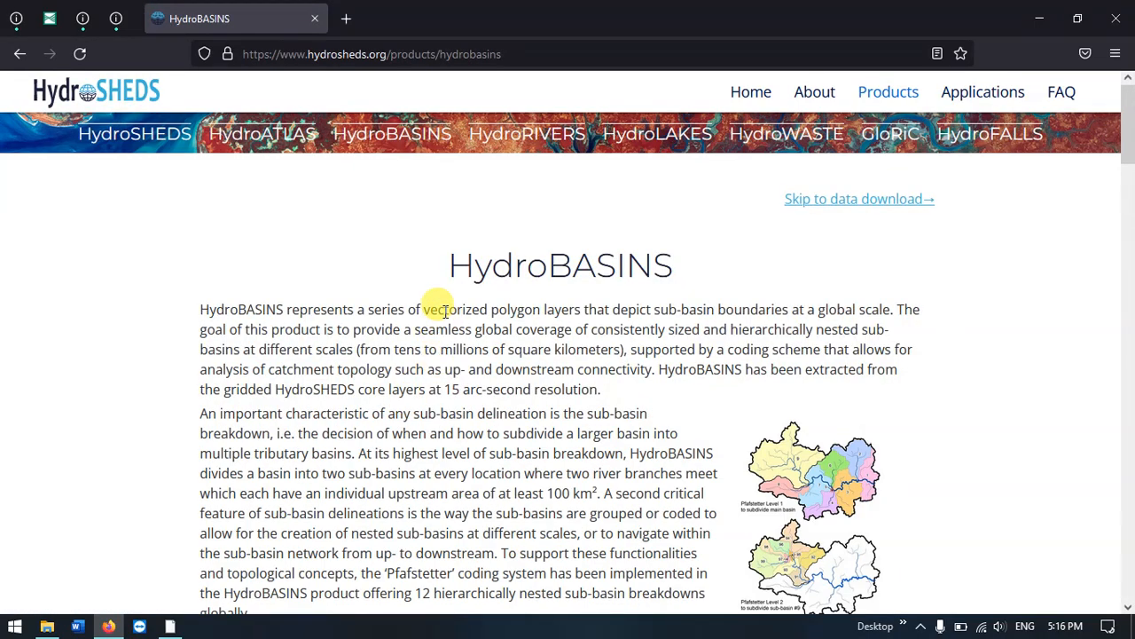
# Examine the HydroBASINS description and its world map of basins and nested sub-basins.
pyautogui.scroll(-5, 444, 310)
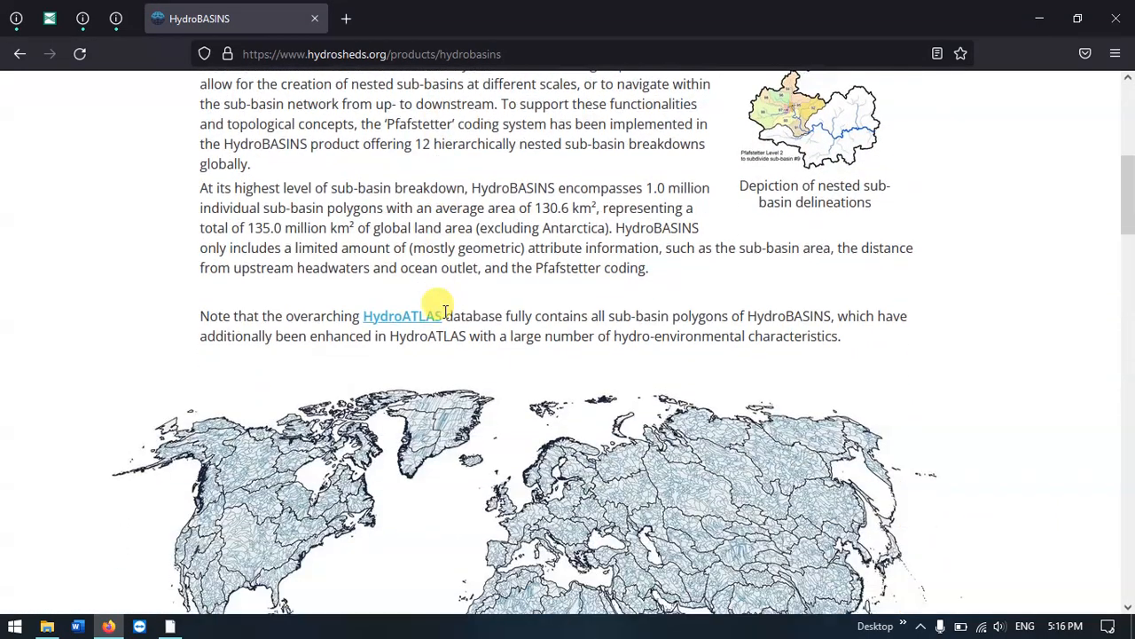
pyautogui.scroll(-4, 445, 310)
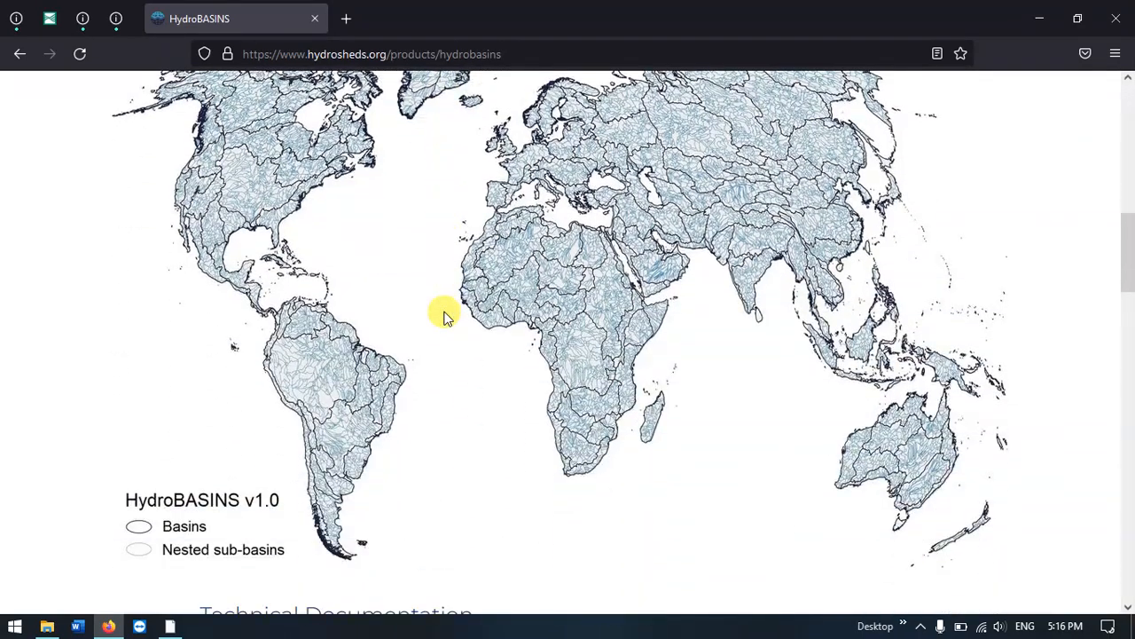
pyautogui.scroll(-3, 444, 315)
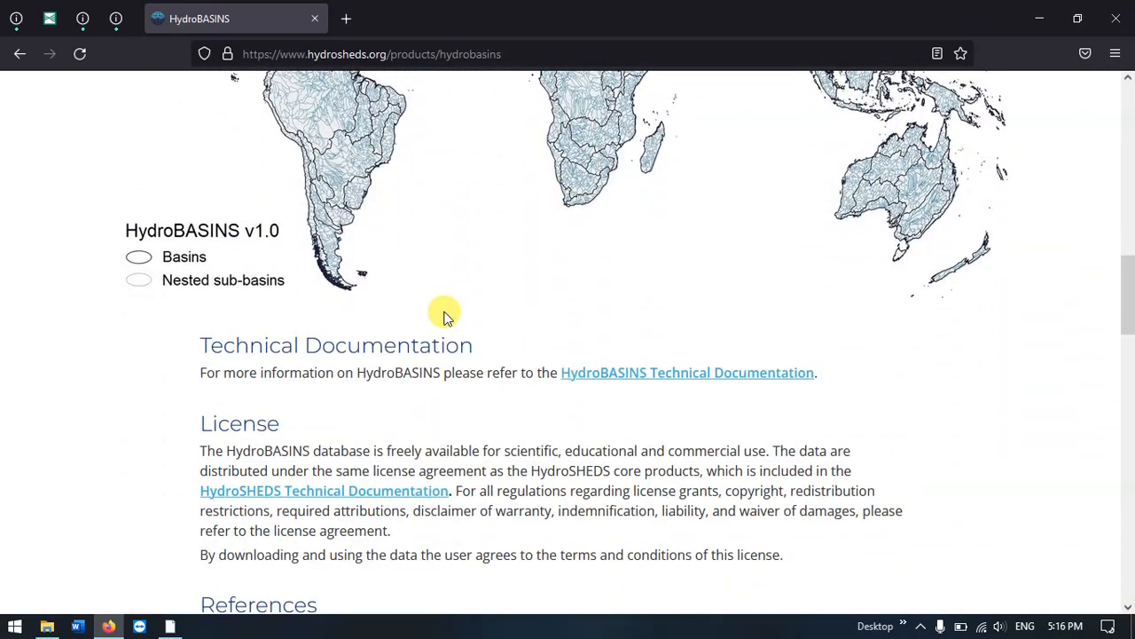
pyautogui.scroll(3, 444, 315)
pyautogui.scroll(2, 445, 314)
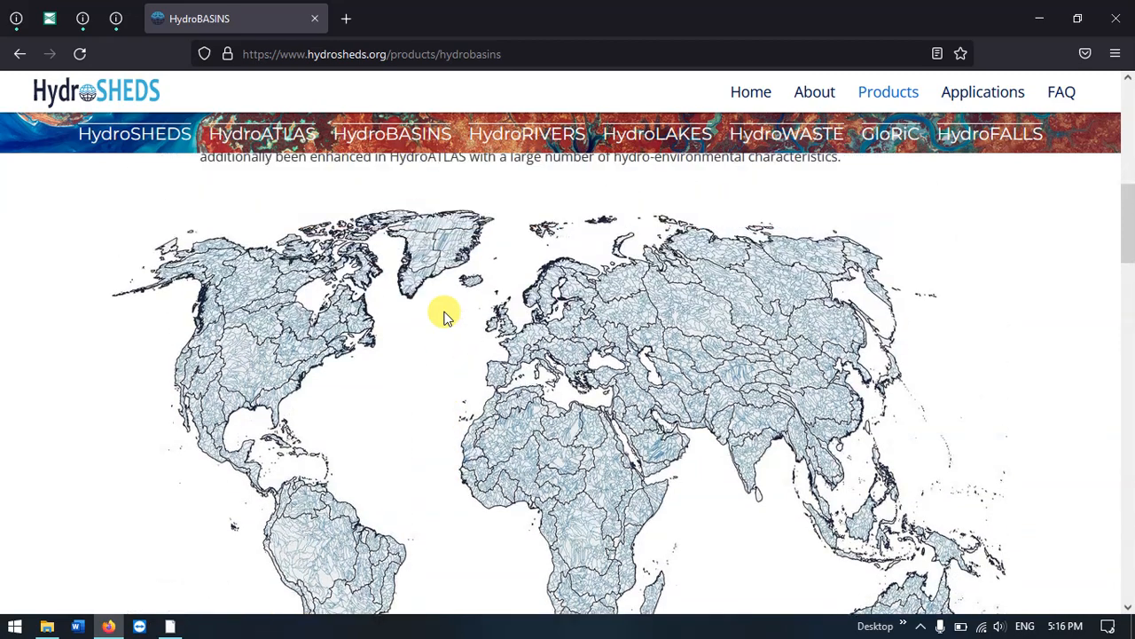
pyautogui.scroll(-1, 842, 435)
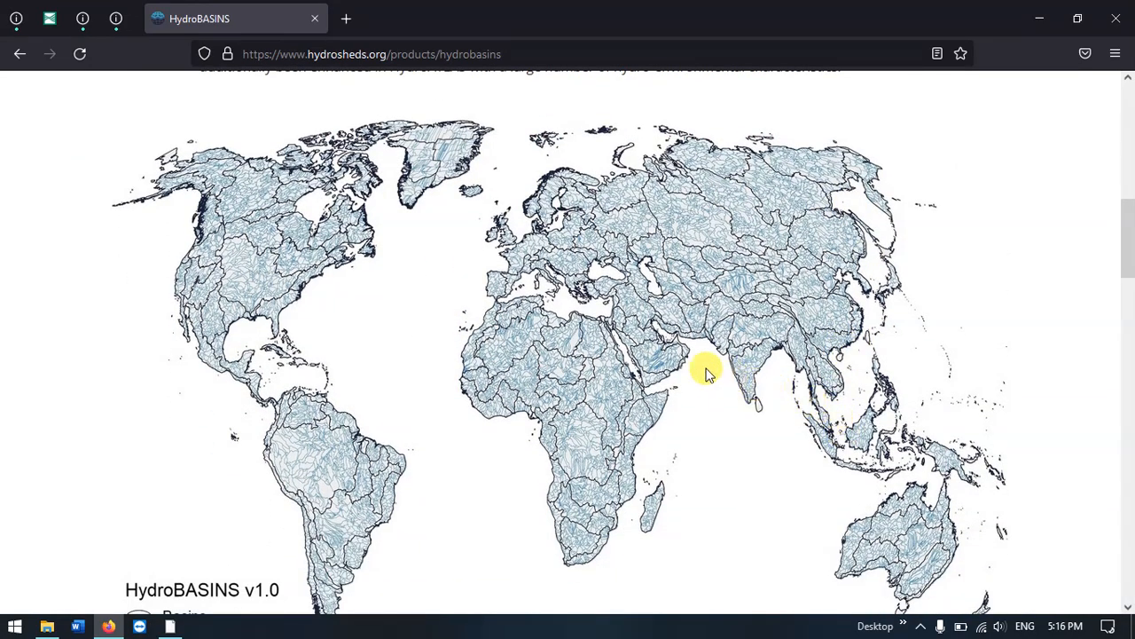
# Download the Standard HydroBASINS data for Asia from the continental downloads table.
pyautogui.scroll(-8, 708, 373)
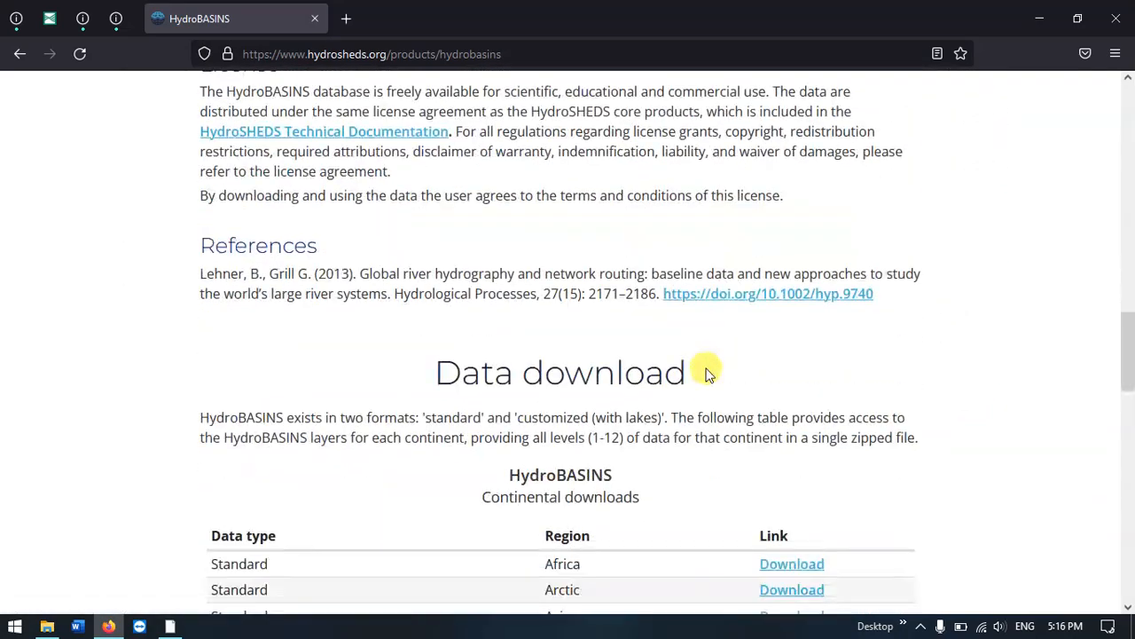
pyautogui.scroll(-4, 708, 373)
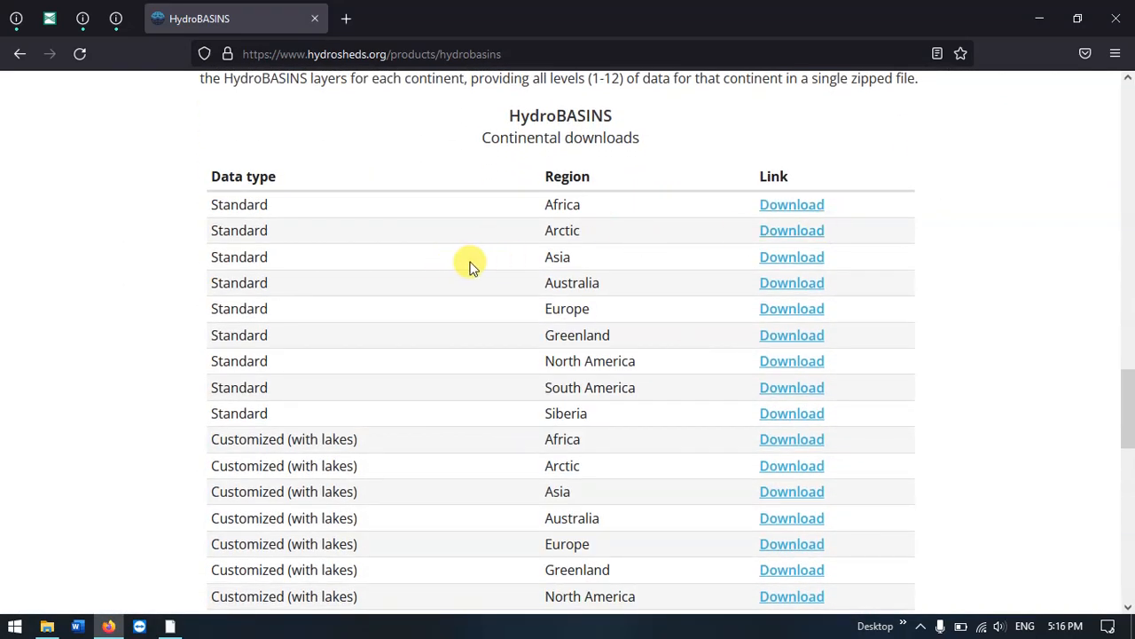
pyautogui.scroll(-2, 550, 296)
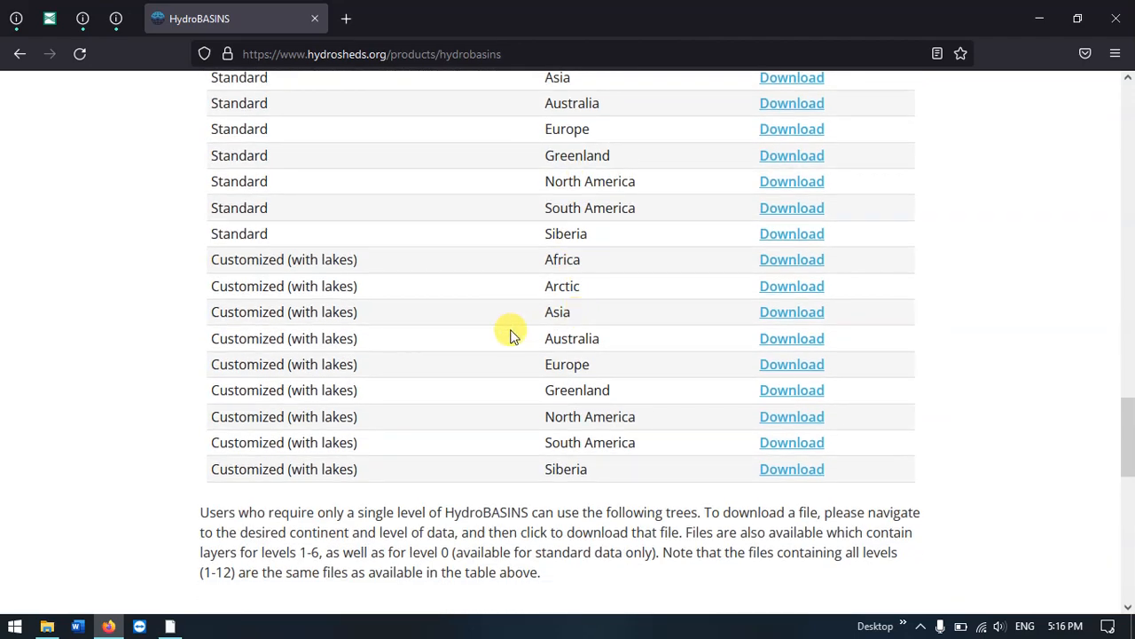
pyautogui.scroll(1, 315, 330)
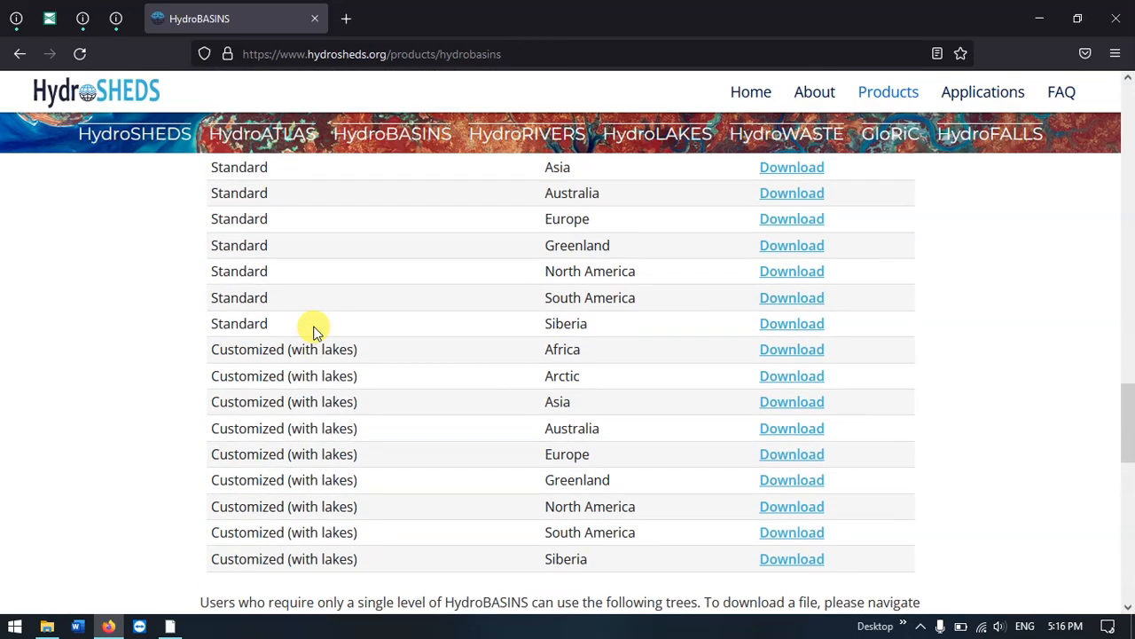
pyautogui.scroll(2, 366, 337)
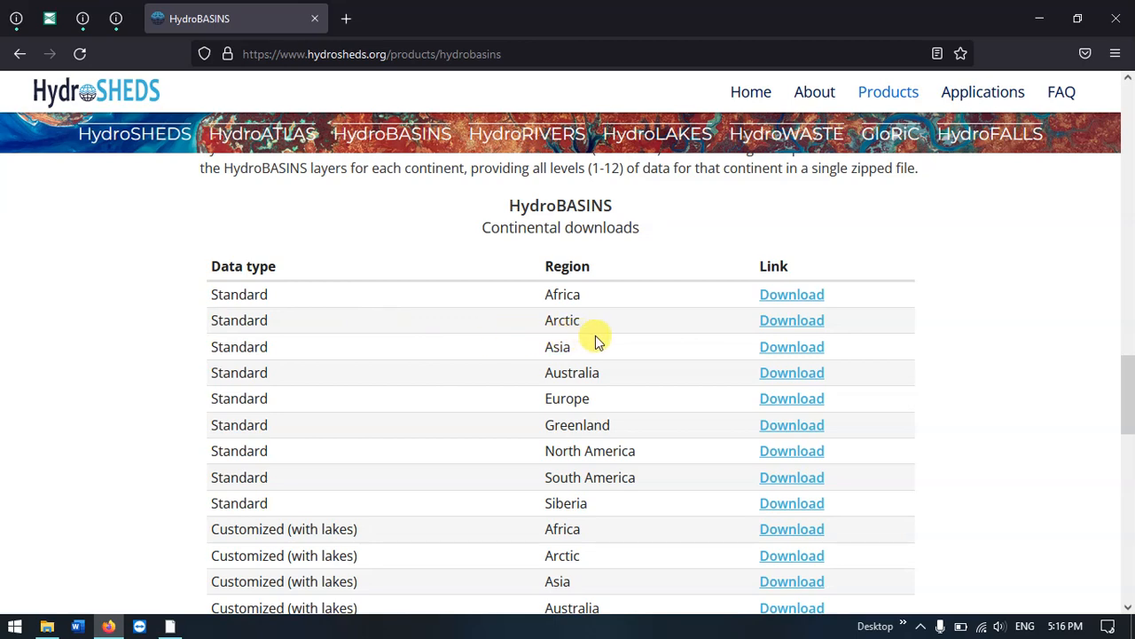
pyautogui.scroll(-1, 702, 330)
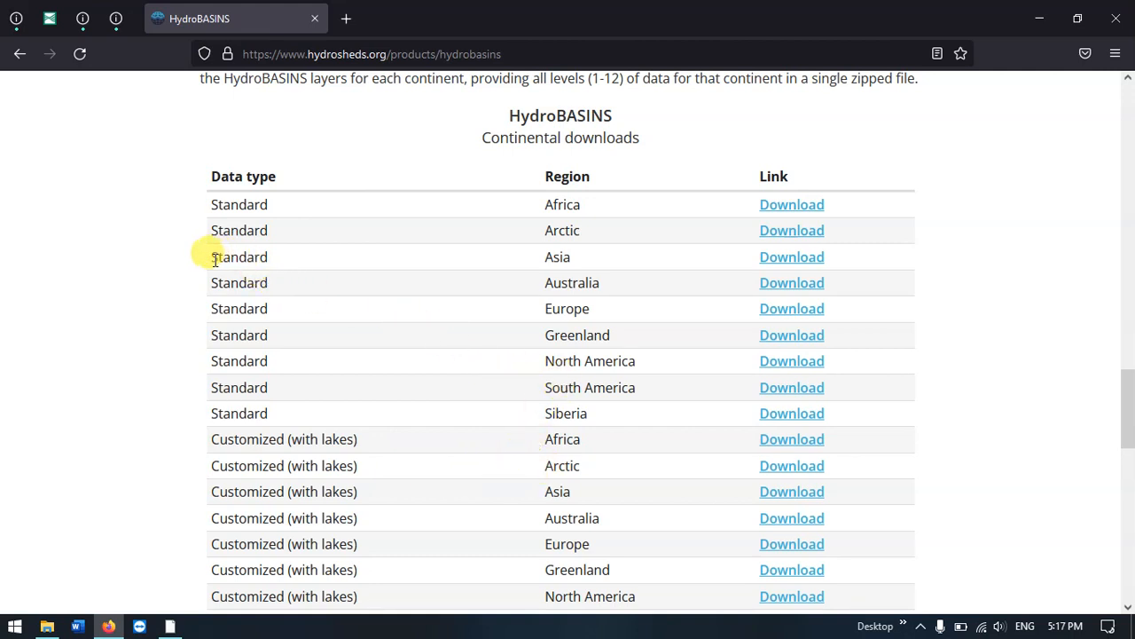
pyautogui.moveTo(221, 257); pyautogui.dragTo(279, 260)
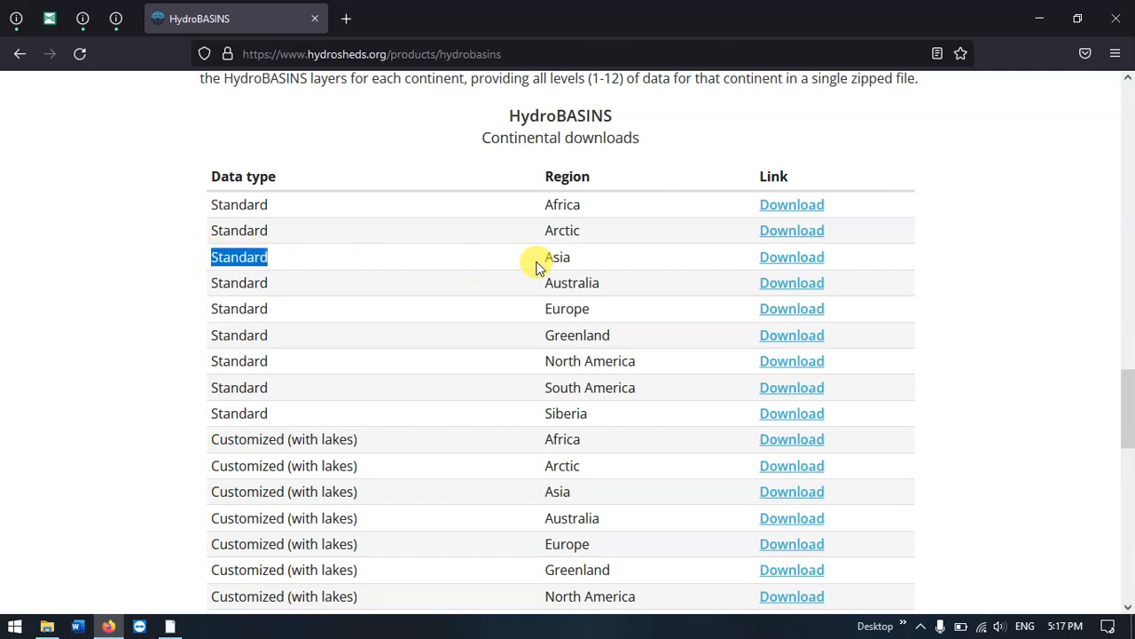
pyautogui.click(697, 264)
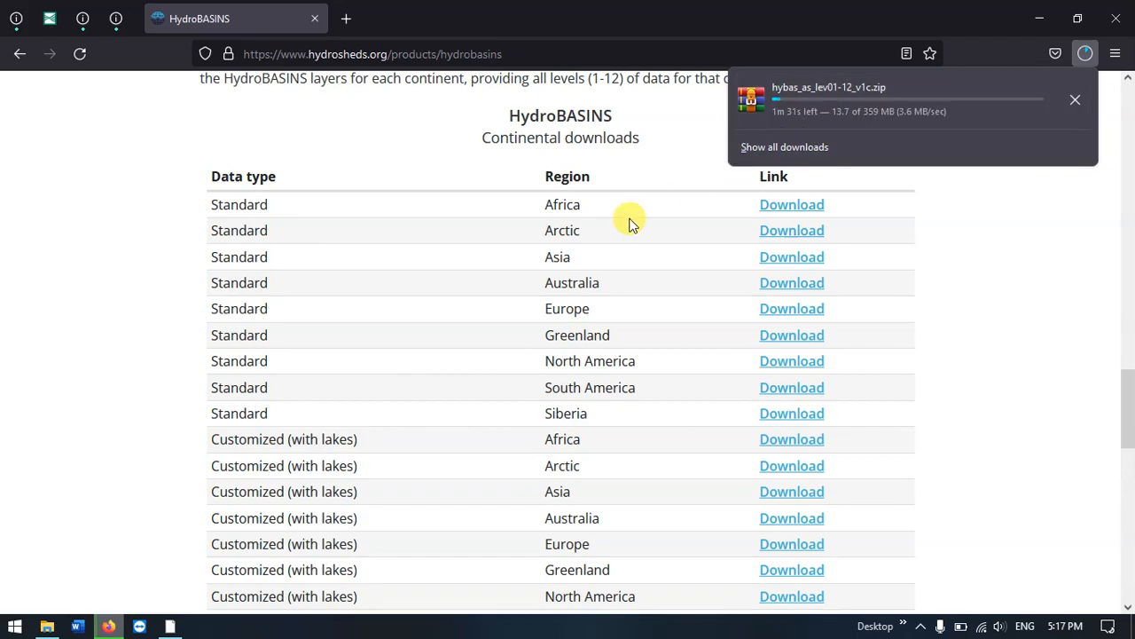
# Leave the HydroBASINS page and open the HydroRIVERS product page.
pyautogui.scroll(6, 629, 222)
pyautogui.scroll(12, 629, 223)
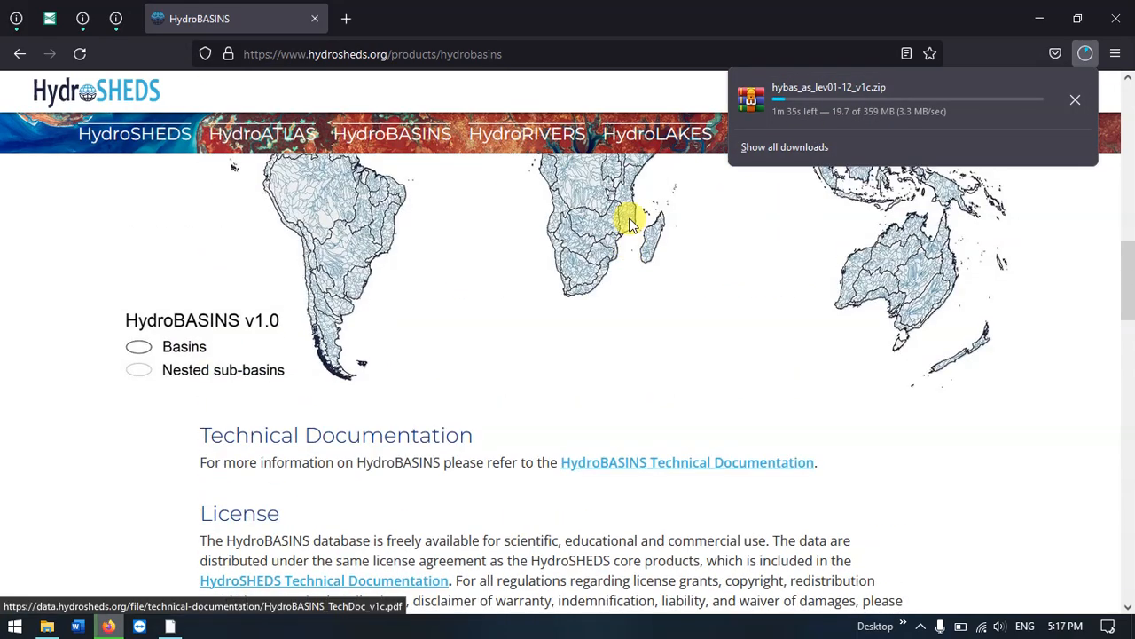
pyautogui.click(19, 53)
pyautogui.scroll(-1, 460, 298)
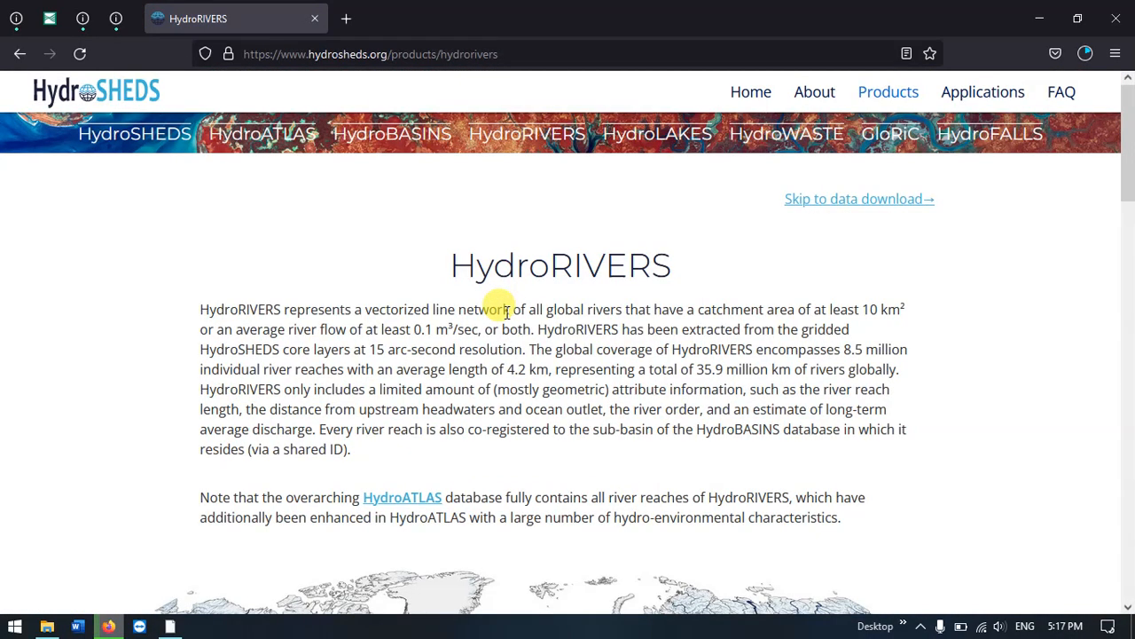
# Examine the HydroRIVERS description, the world river network map, and the technical documentation and license notes.
pyautogui.scroll(-2, 506, 311)
pyautogui.scroll(-6, 506, 310)
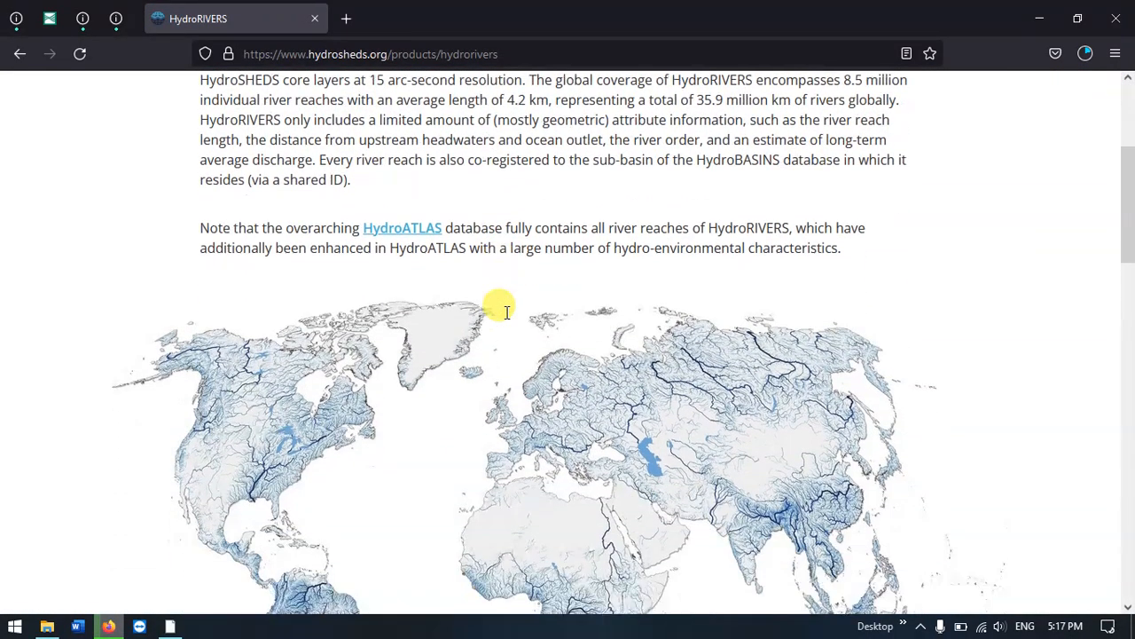
pyautogui.scroll(-2, 505, 311)
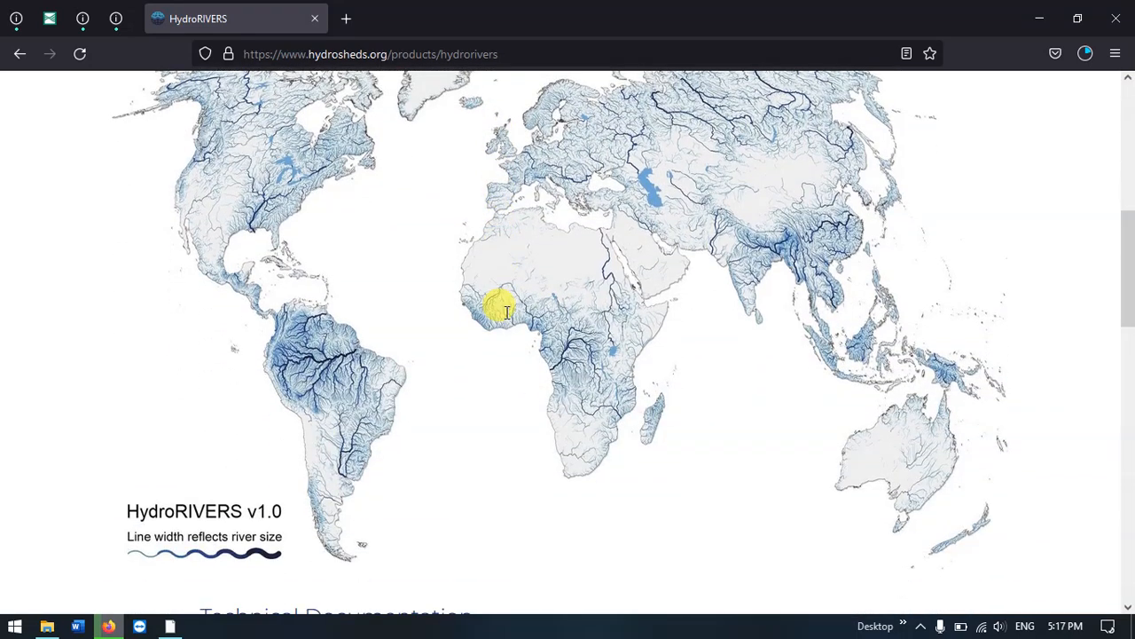
pyautogui.scroll(2, 390, 341)
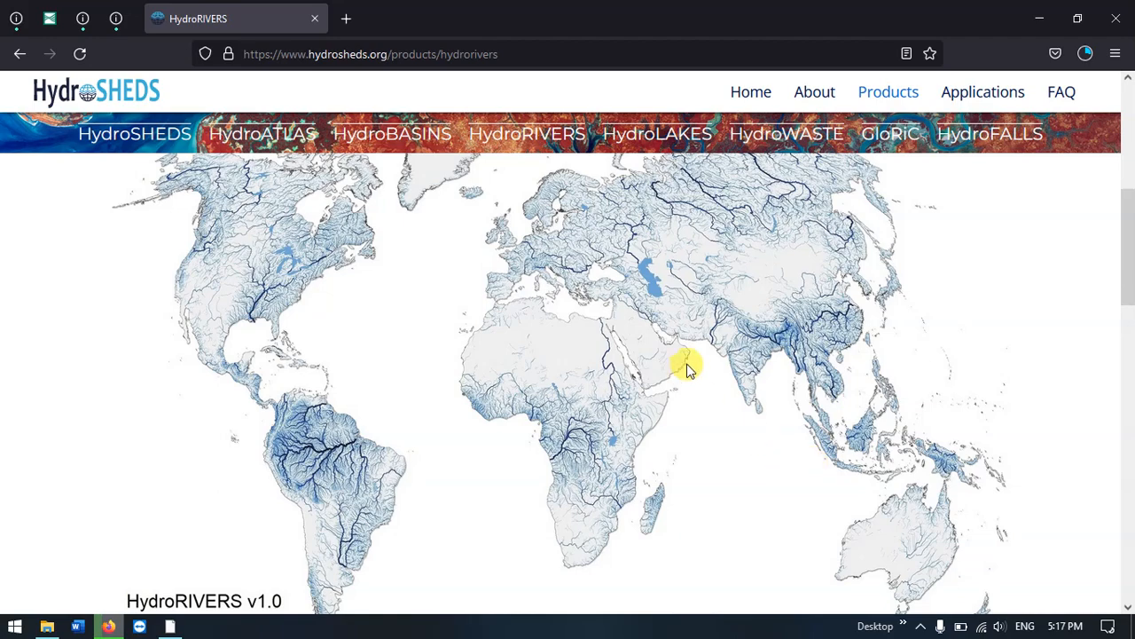
pyautogui.scroll(-3, 719, 347)
pyautogui.scroll(-2, 720, 347)
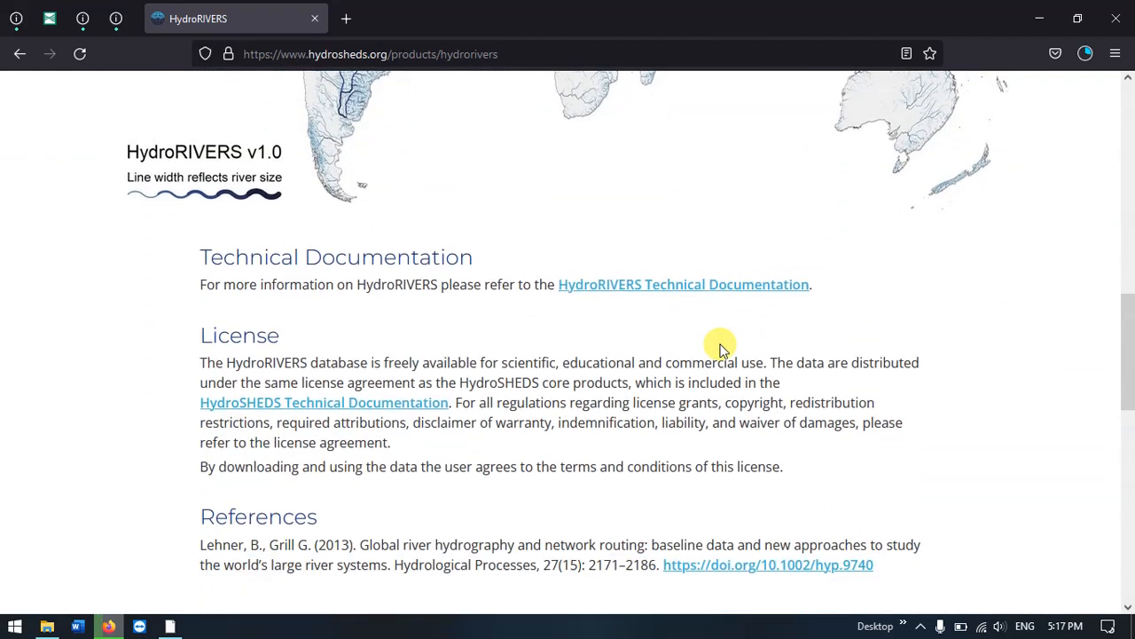
pyautogui.scroll(-3, 263, 266)
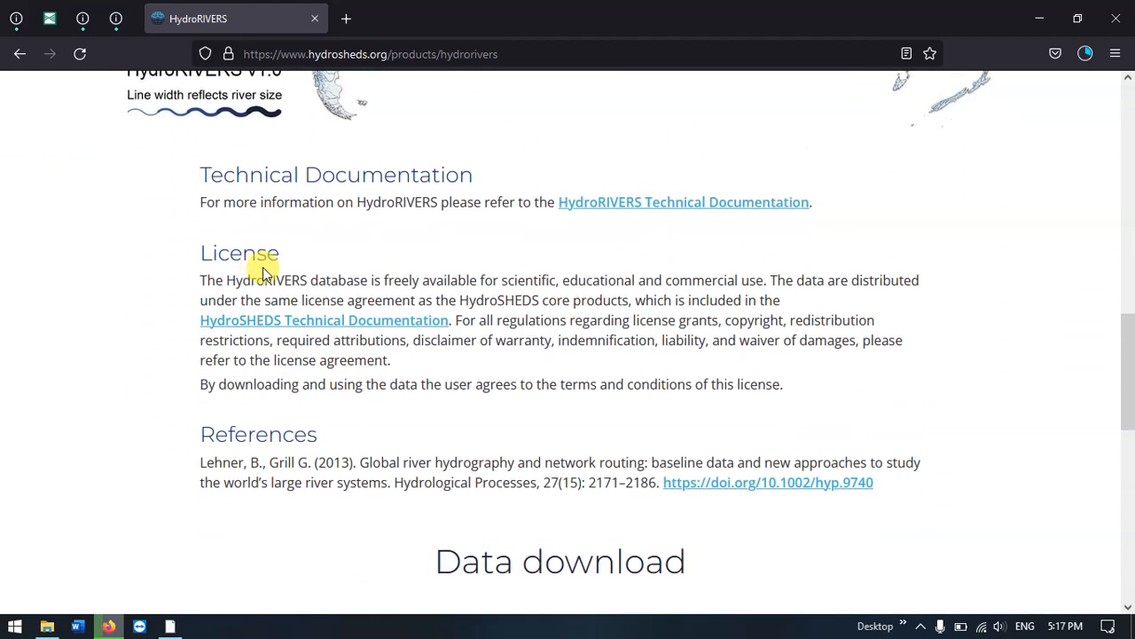
# Download the HydroRIVERS data for Asia in Shapefile format from the data download table.
pyautogui.scroll(-3, 264, 266)
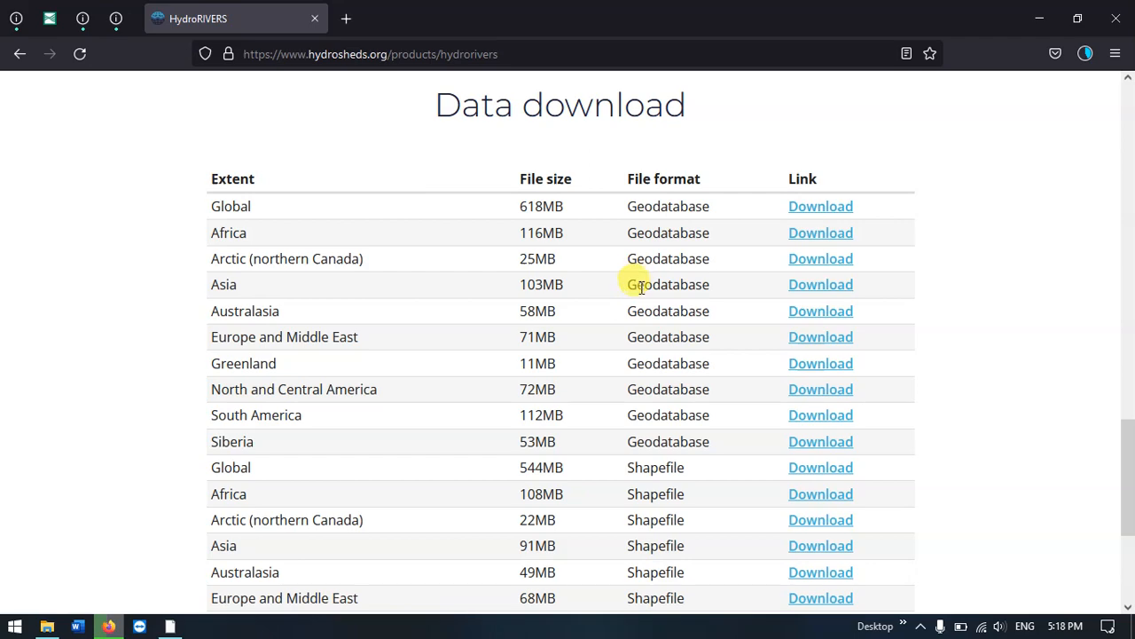
pyautogui.moveTo(628, 284); pyautogui.dragTo(714, 286)
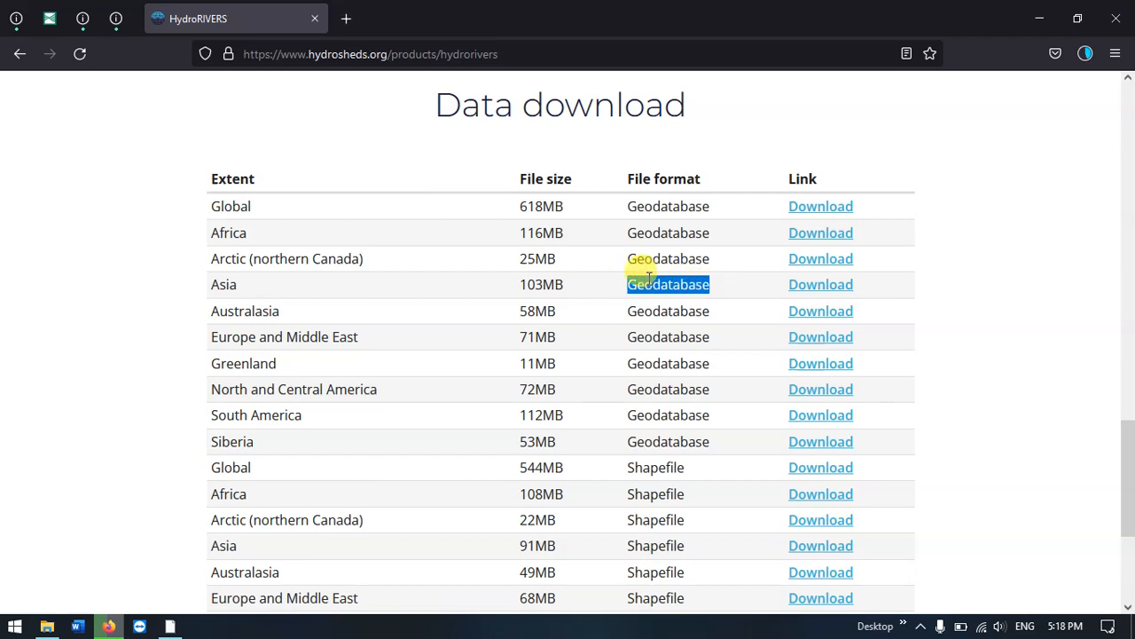
pyautogui.scroll(-3, 641, 266)
pyautogui.scroll(-1, 649, 277)
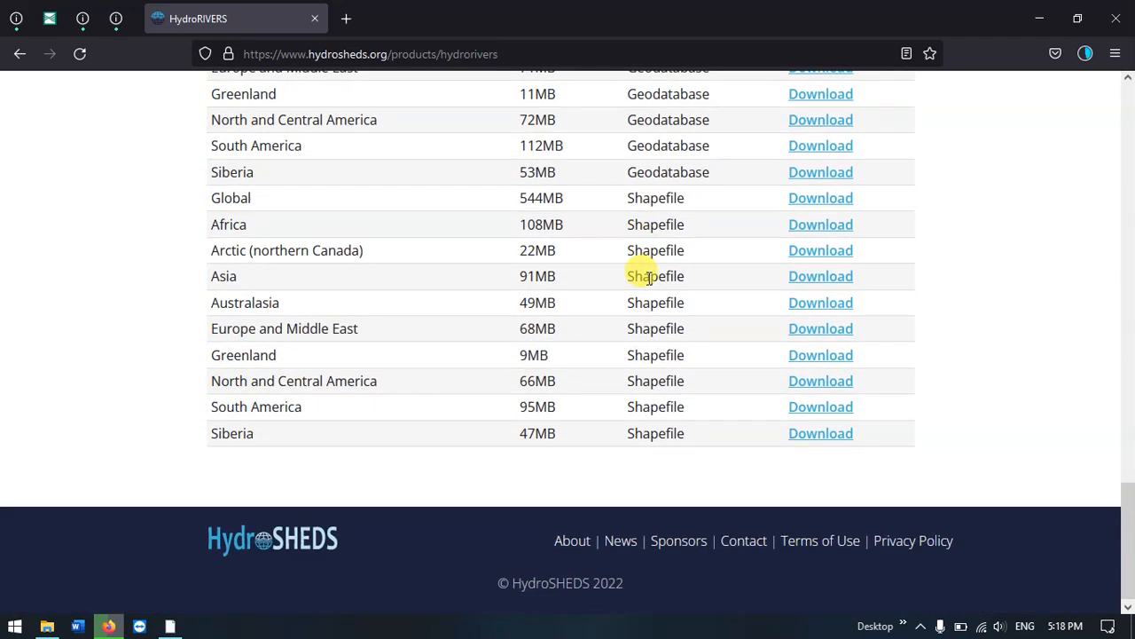
pyautogui.scroll(1, 648, 277)
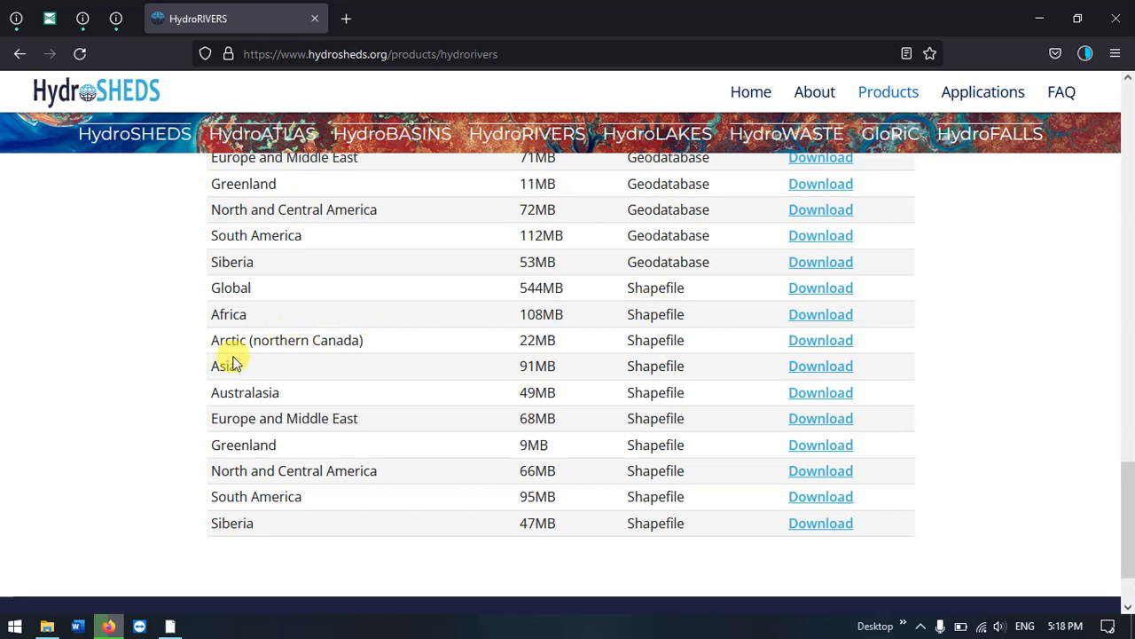
pyautogui.moveTo(203, 364); pyautogui.dragTo(325, 376)
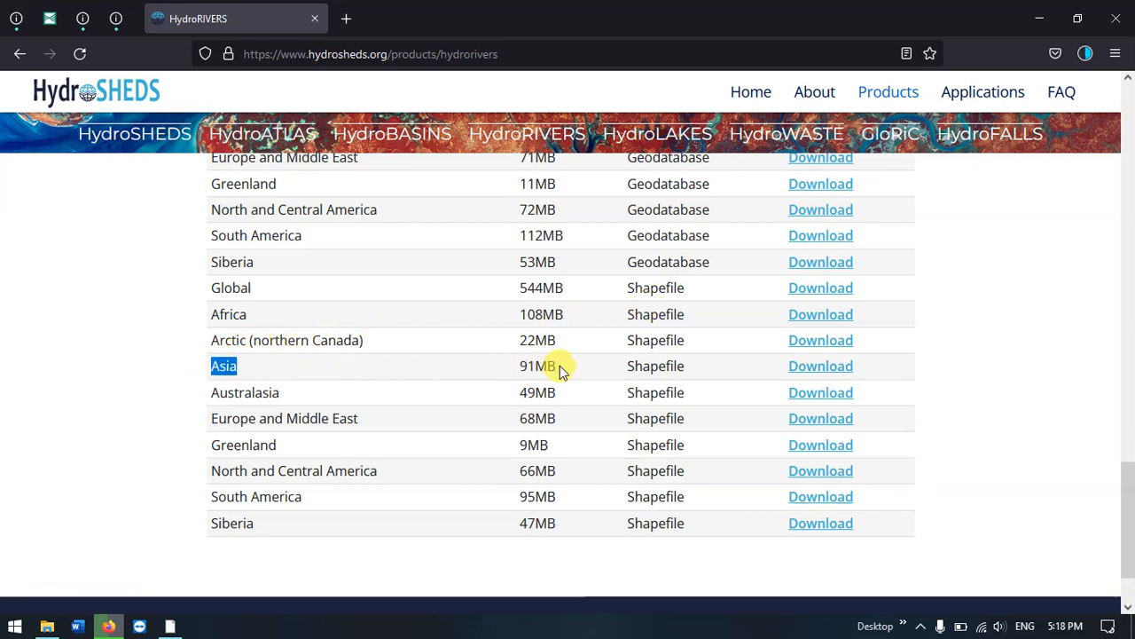
pyautogui.click(818, 366)
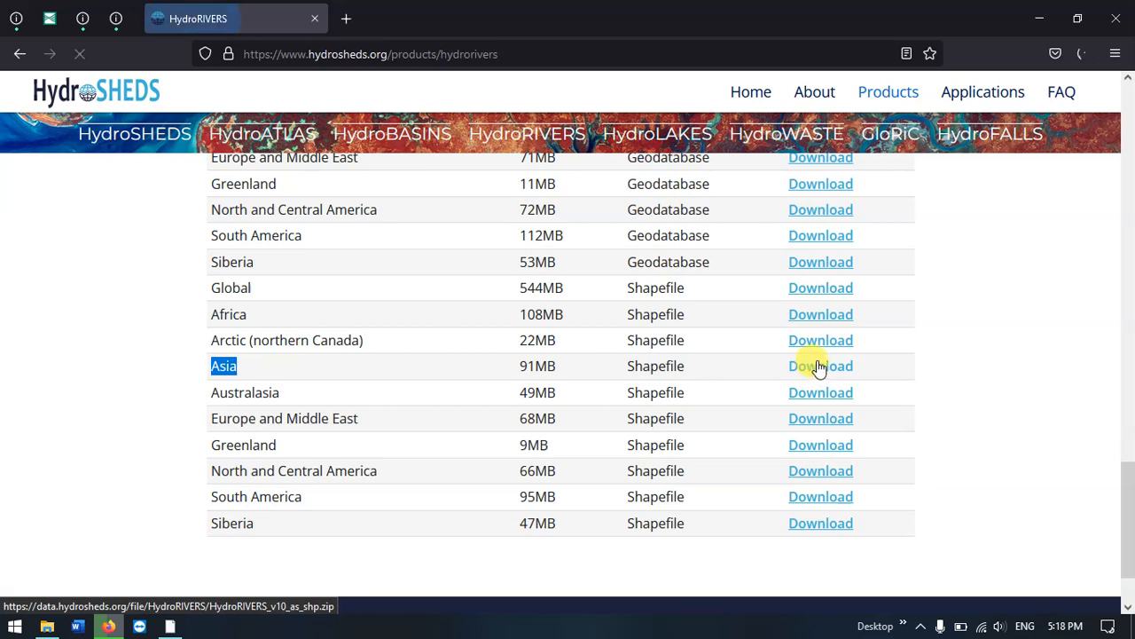
# Show the downloaded files in their folder and extract the hybas_as_lev01-12_v1c and HydroRIVERS_v10_as_shp archives there.
pyautogui.click(1083, 57)
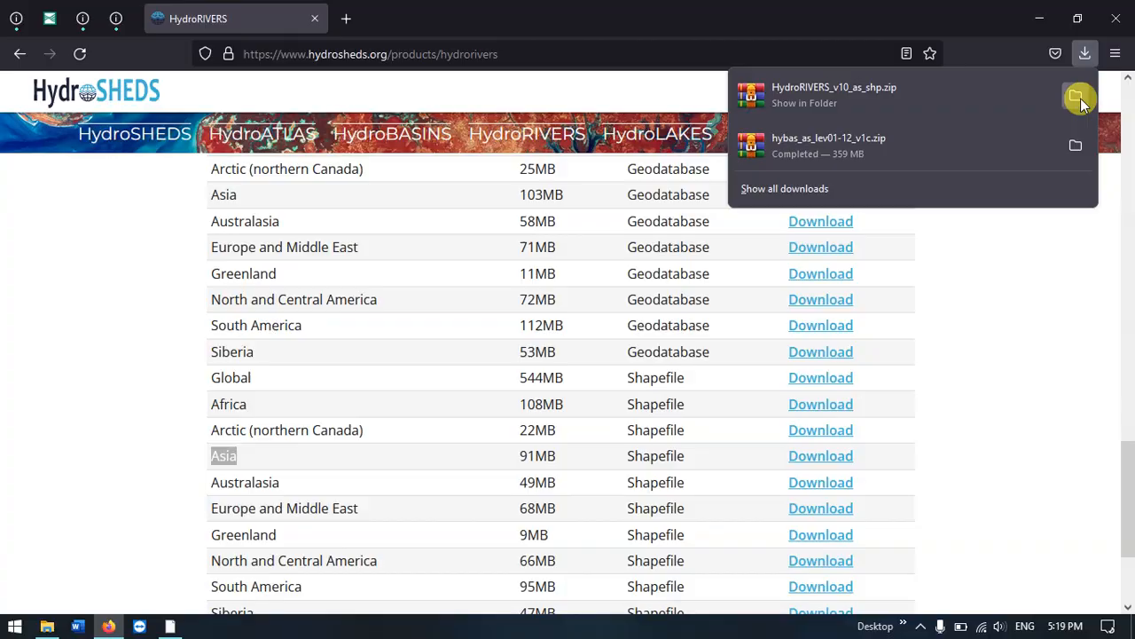
pyautogui.click(1076, 98)
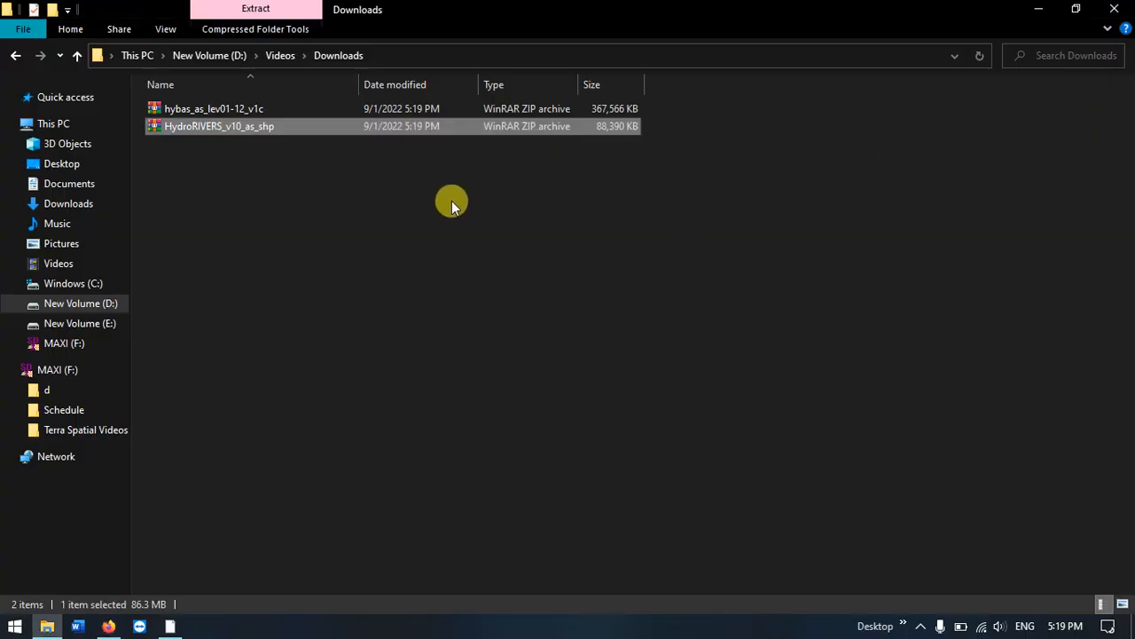
pyautogui.click(354, 190)
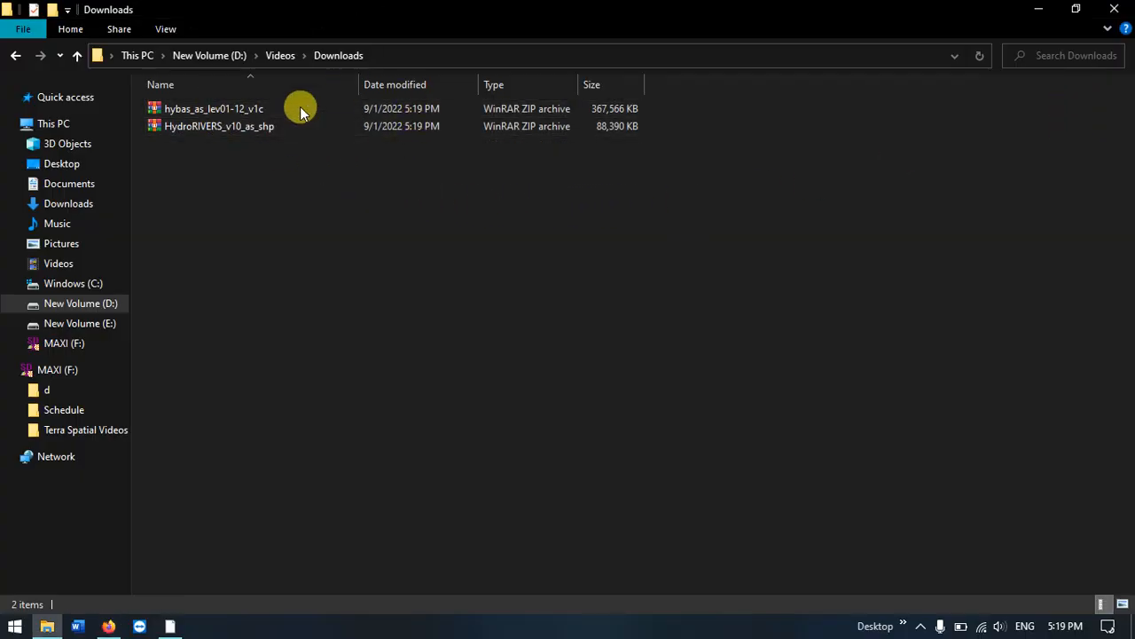
pyautogui.moveTo(446, 169); pyautogui.dragTo(393, 106)
pyautogui.rightClick(393, 107)
pyautogui.click(437, 229)
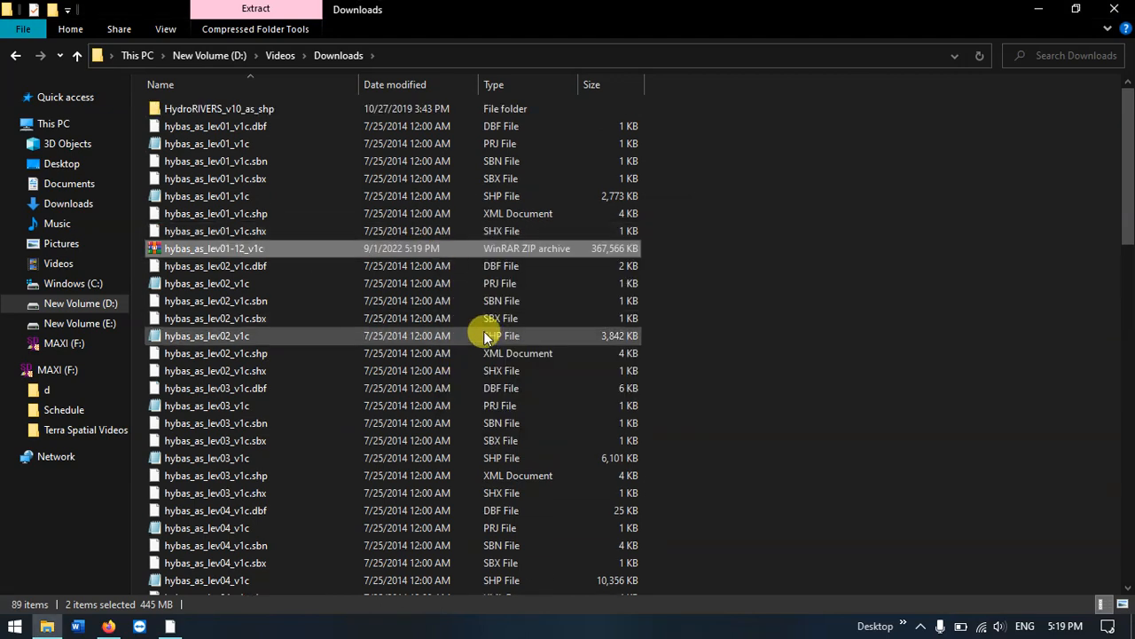
pyautogui.click(486, 341)
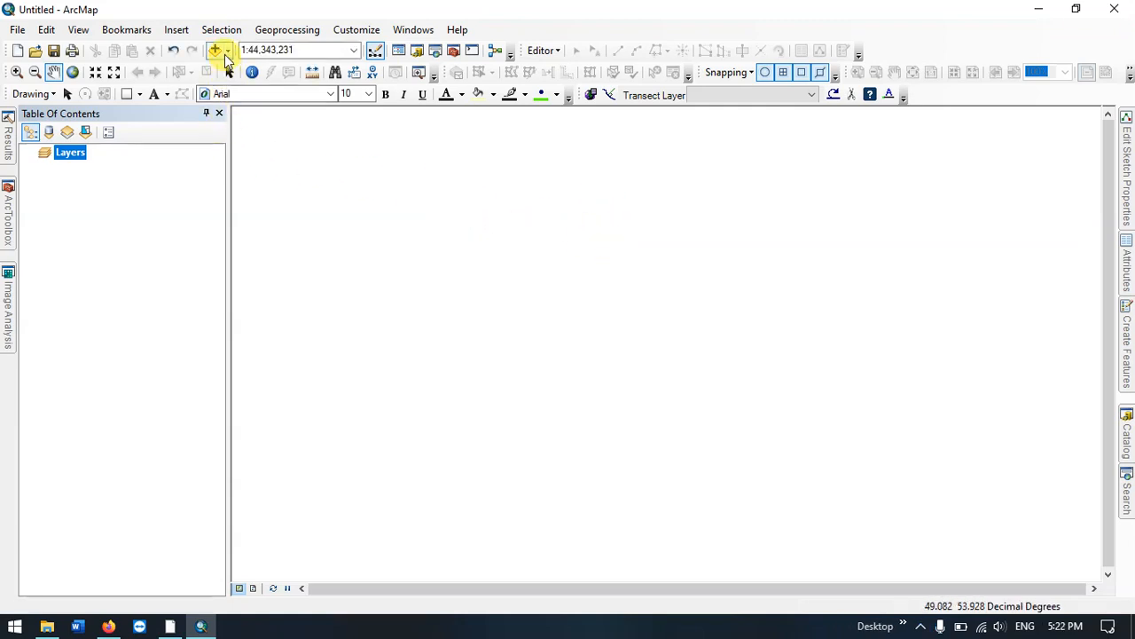
# In ArcMap, add all twelve HydroBASINS shapefiles, hybas_as_lev01_v1c.shp through hybas_as_lev12_v1c.shp, from the Downloads folder.
pyautogui.click(227, 53)
pyautogui.click(258, 70)
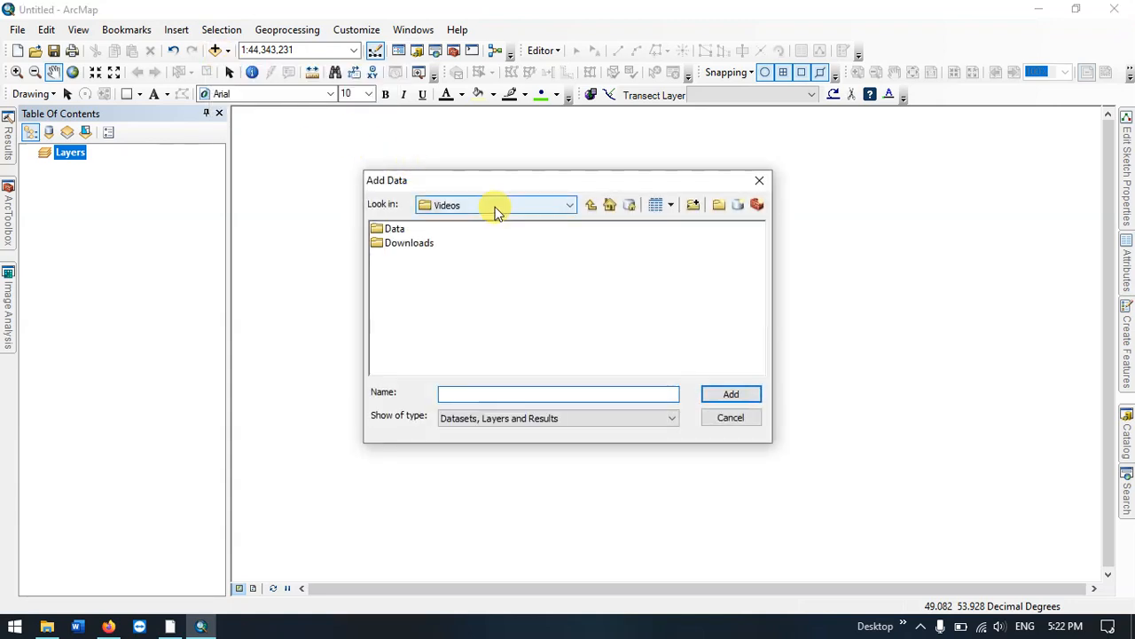
pyautogui.doubleClick(402, 244)
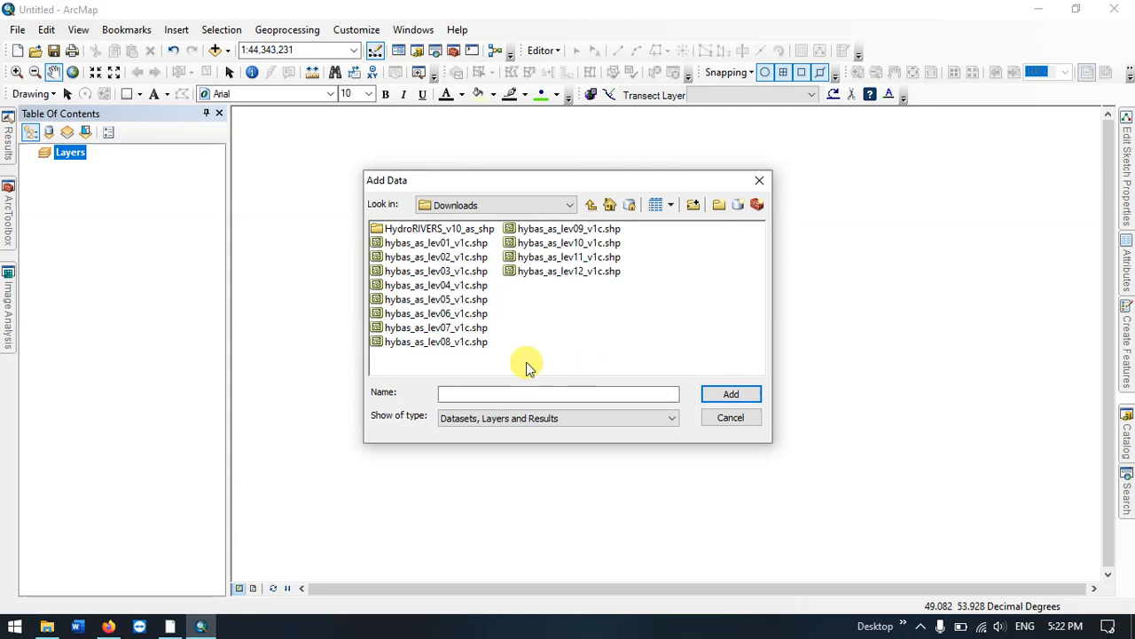
pyautogui.moveTo(526, 367); pyautogui.dragTo(464, 245)
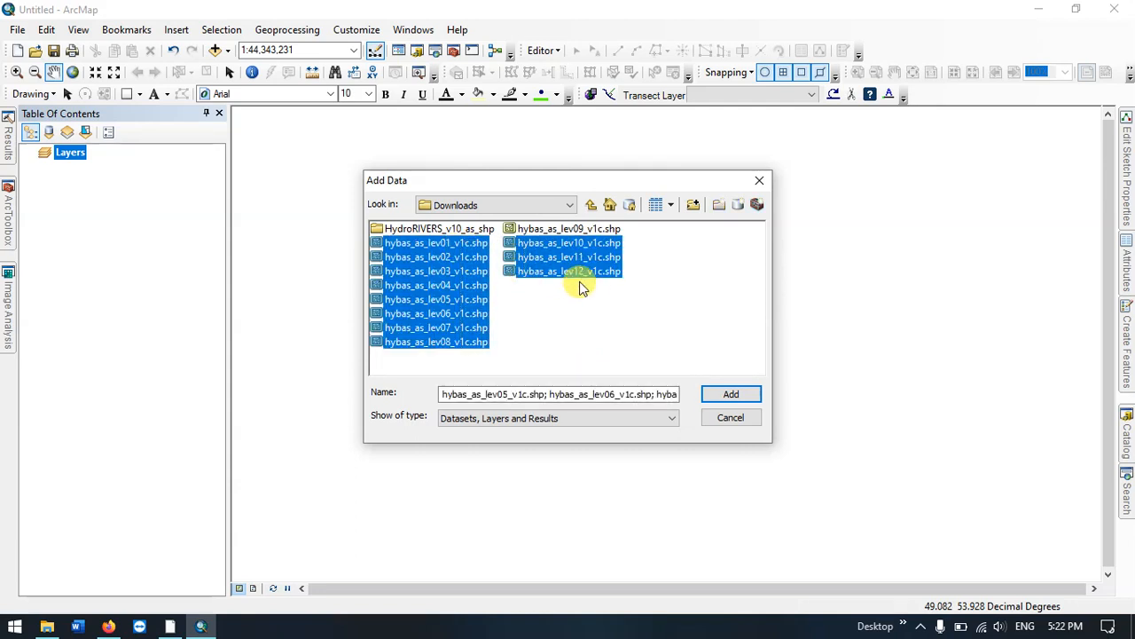
pyautogui.click(581, 232)
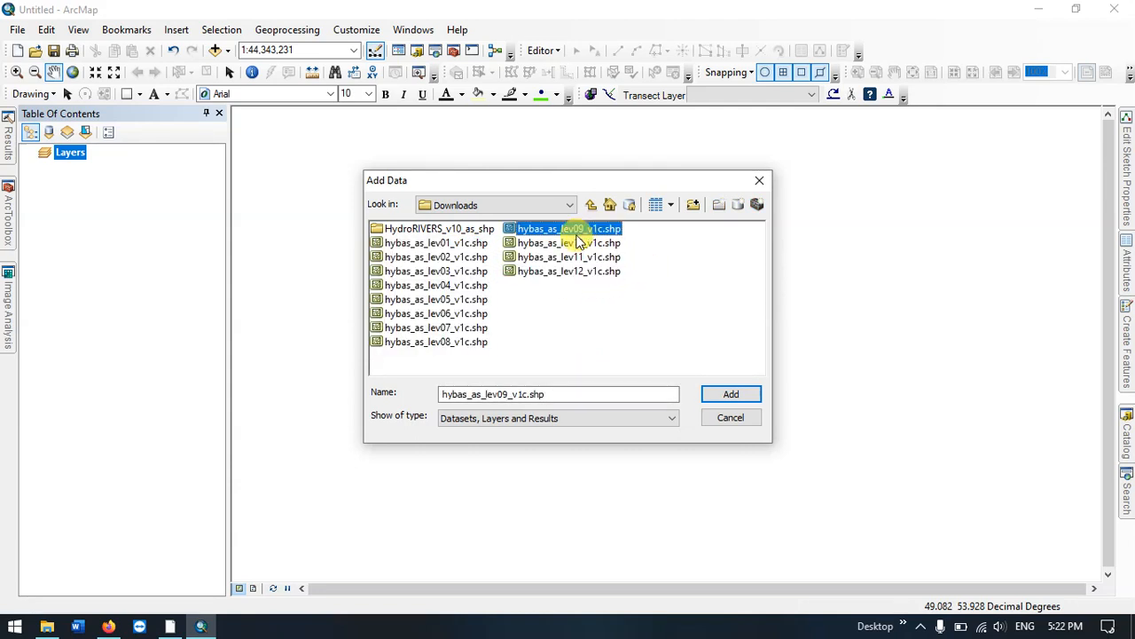
pyautogui.click(467, 243)
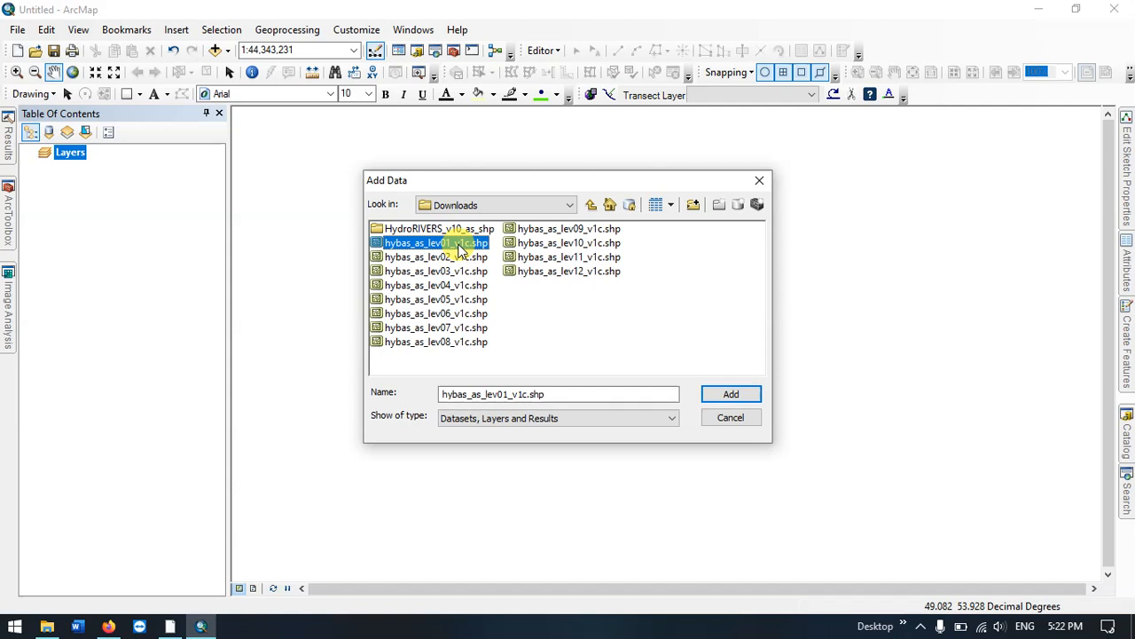
pyautogui.keyDown('shift'); pyautogui.click(554, 273); pyautogui.keyUp('shift')
pyautogui.click(745, 394)
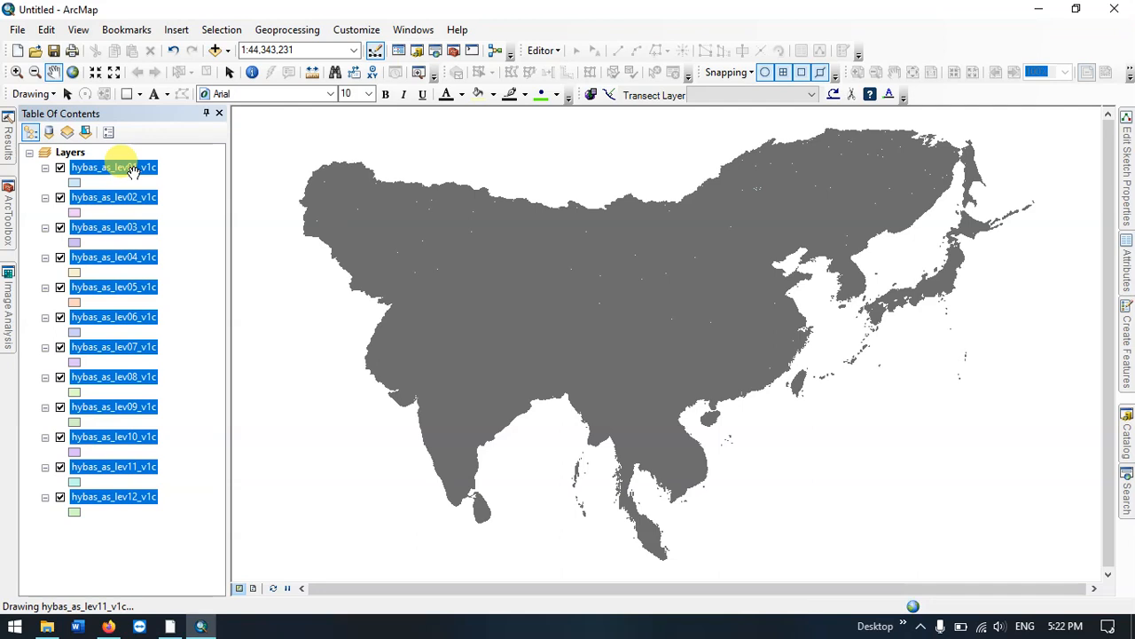
# Add the HydroRIVERS_v10_as.shp river shapefile from the HydroRIVERS_v10_as_shp folder to the map.
pyautogui.click(227, 51)
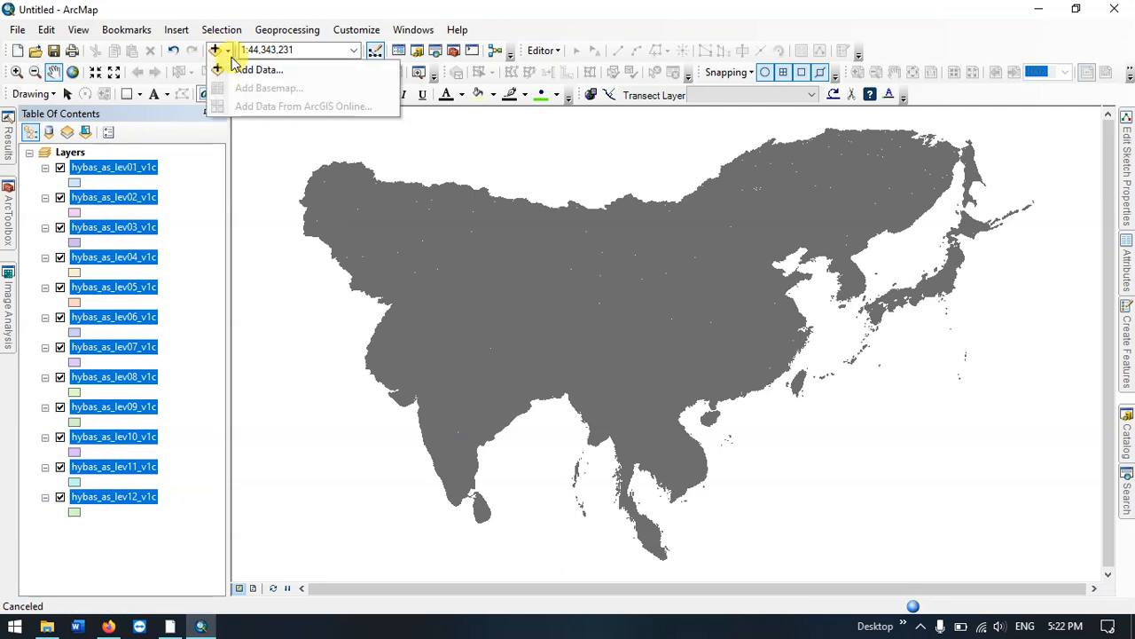
pyautogui.click(253, 68)
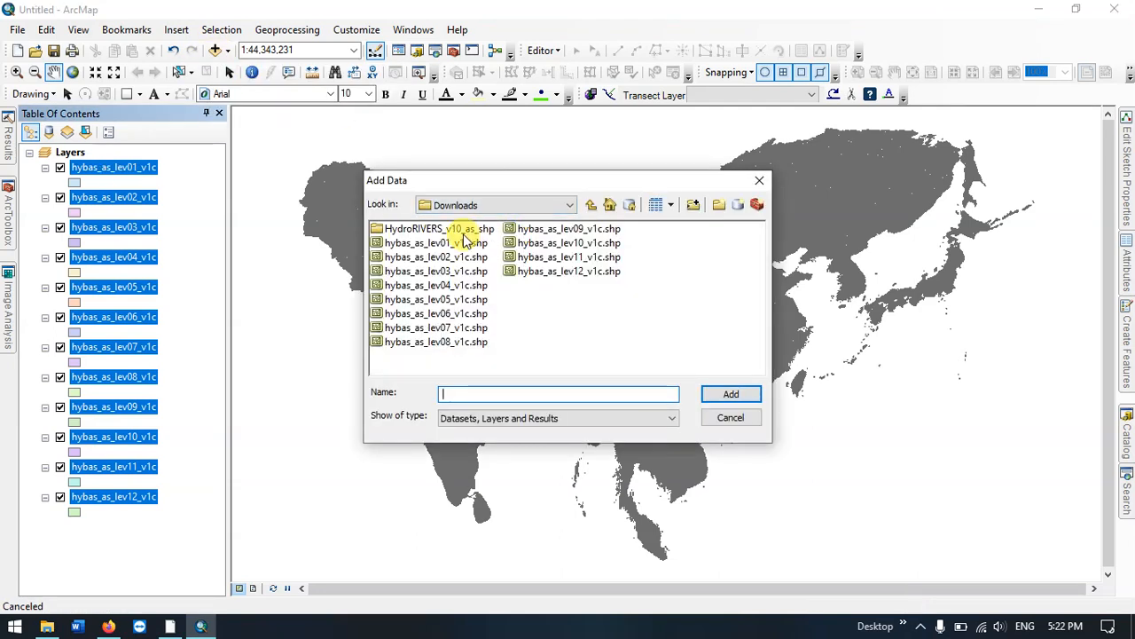
pyautogui.doubleClick(454, 229)
pyautogui.click(458, 231)
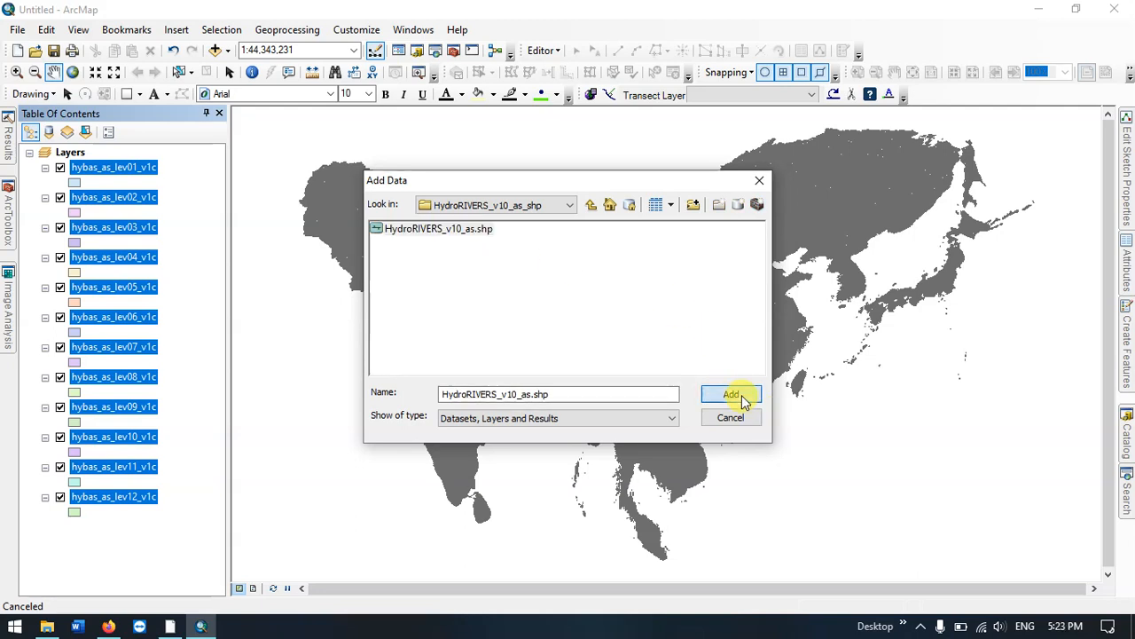
pyautogui.click(736, 394)
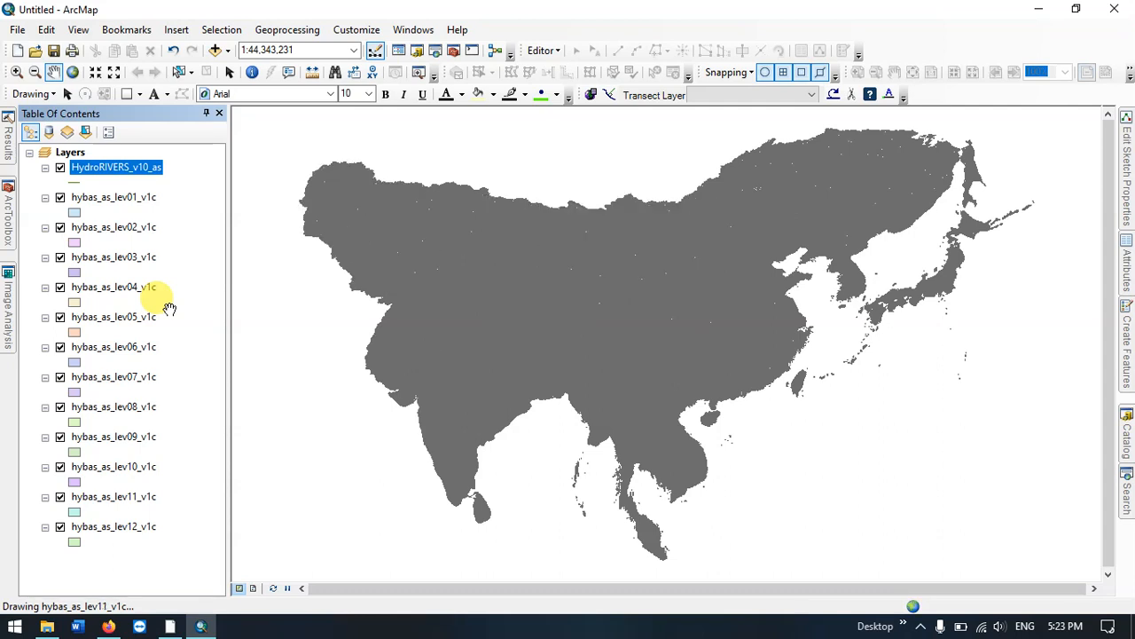
# Hide the HydroRIVERS_v10_as layer and basin layers hybas_as_lev02_v1c through hybas_as_lev12_v1c, leaving only hybas_as_lev01_v1c displayed.
pyautogui.click(60, 527)
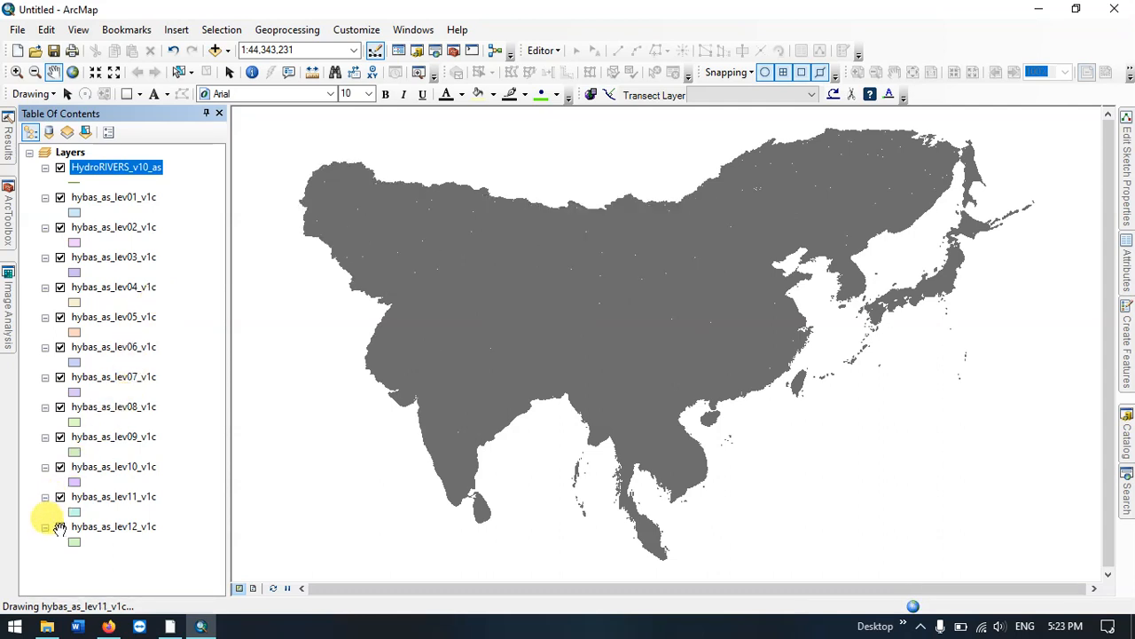
pyautogui.click(60, 497)
pyautogui.click(61, 466)
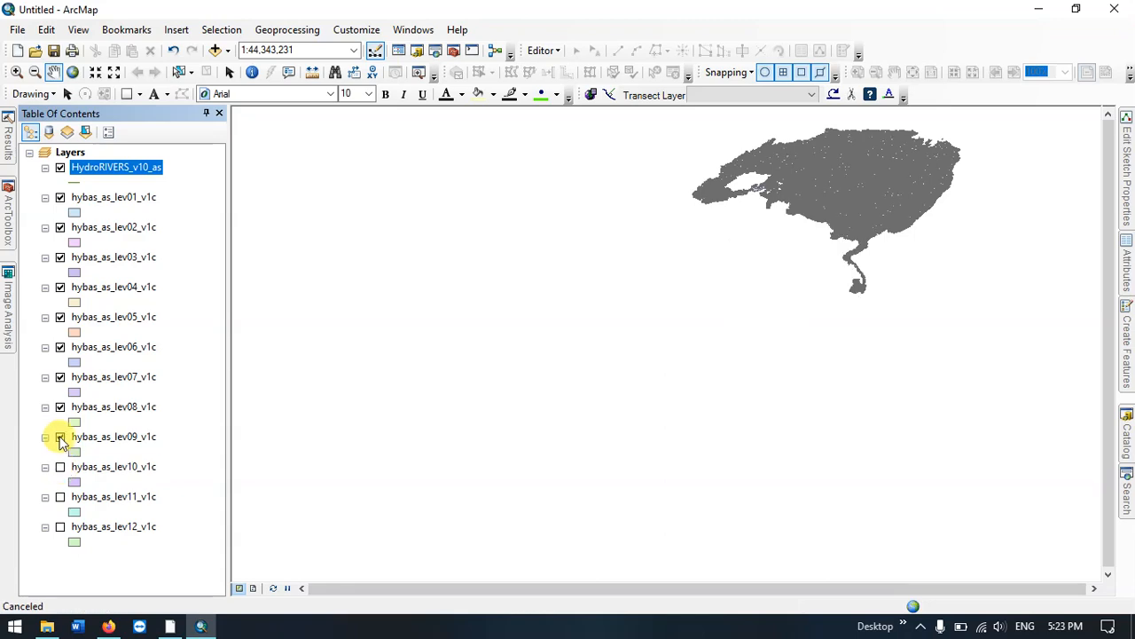
pyautogui.click(61, 436)
pyautogui.click(60, 406)
pyautogui.click(60, 377)
pyautogui.click(61, 346)
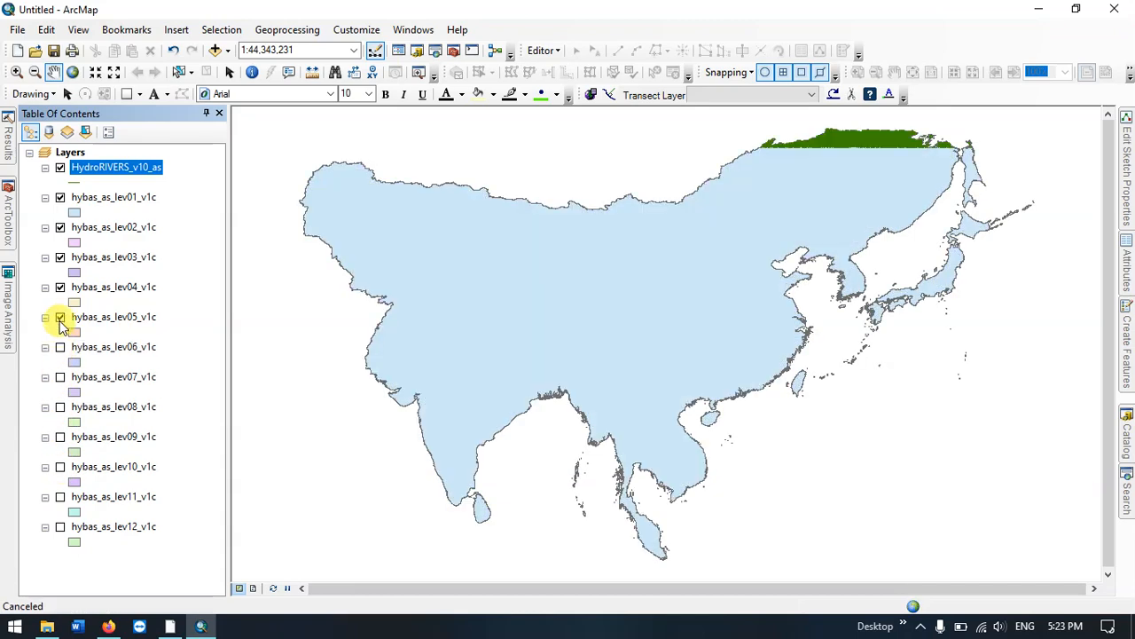
pyautogui.click(60, 317)
pyautogui.click(60, 286)
pyautogui.click(60, 257)
pyautogui.click(60, 227)
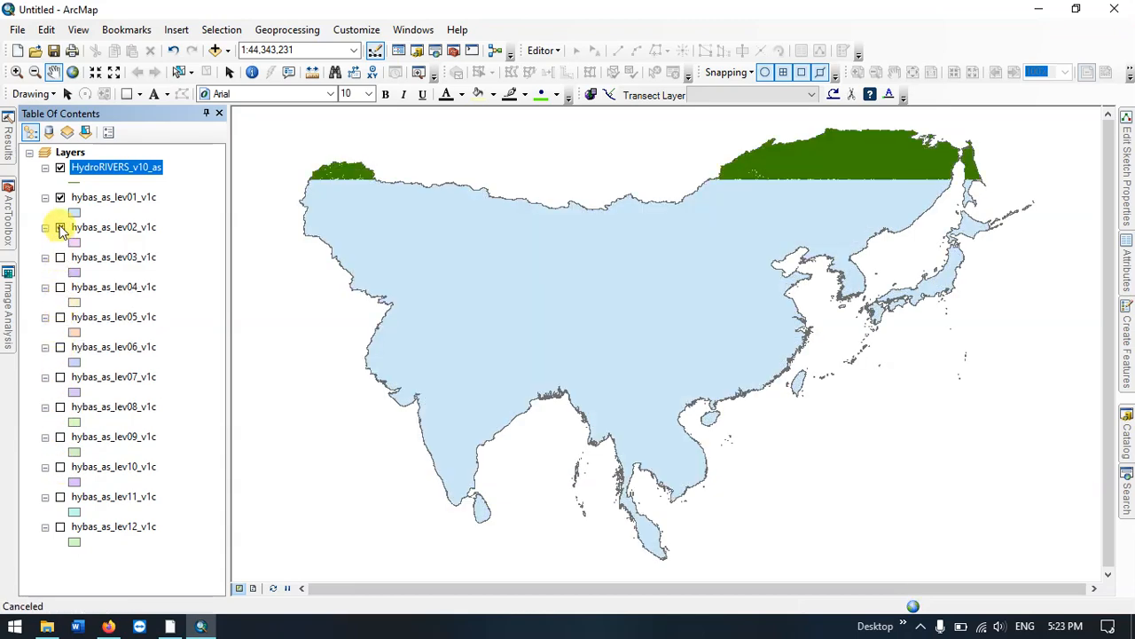
pyautogui.click(60, 197)
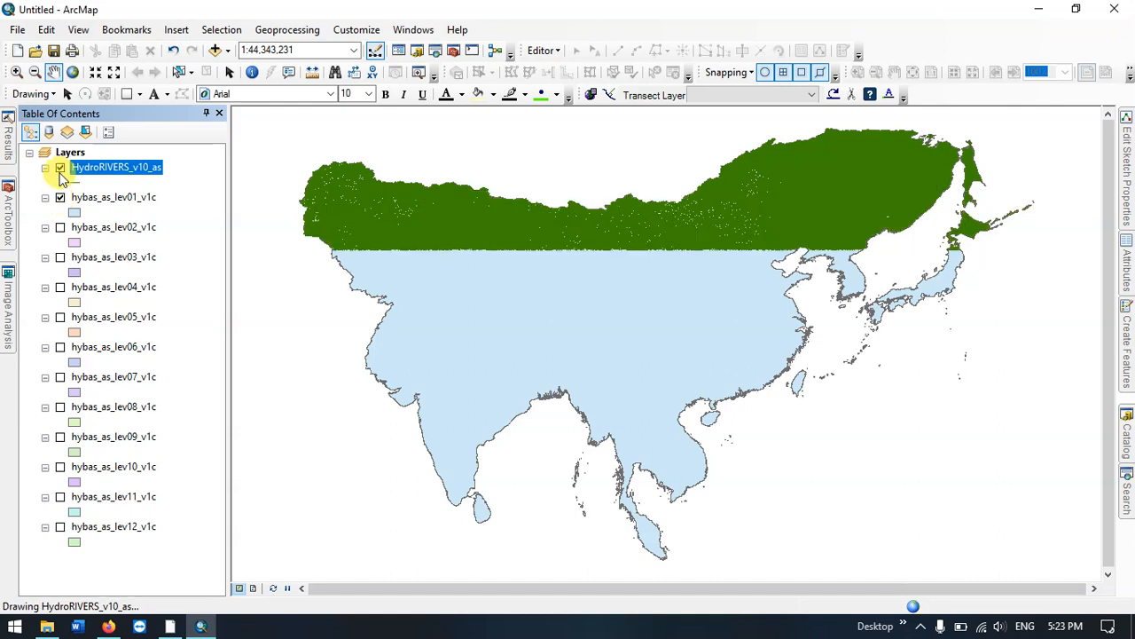
pyautogui.click(60, 168)
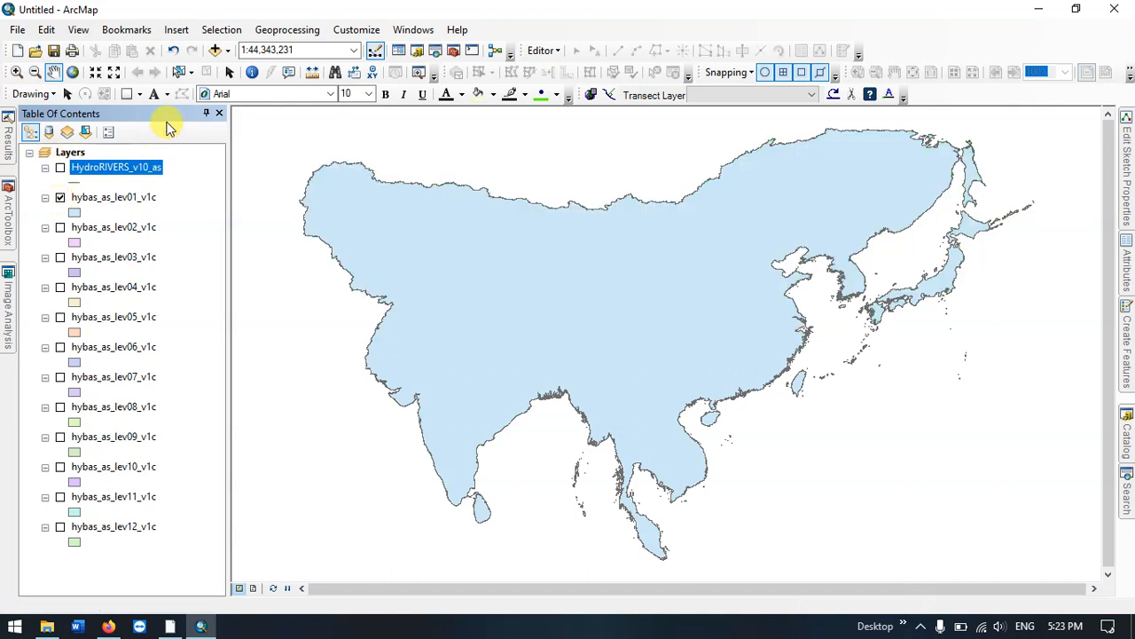
# Add the Coovum_River.shp shapefile from the Data folder inside Videos to the map.
pyautogui.click(227, 51)
pyautogui.click(232, 70)
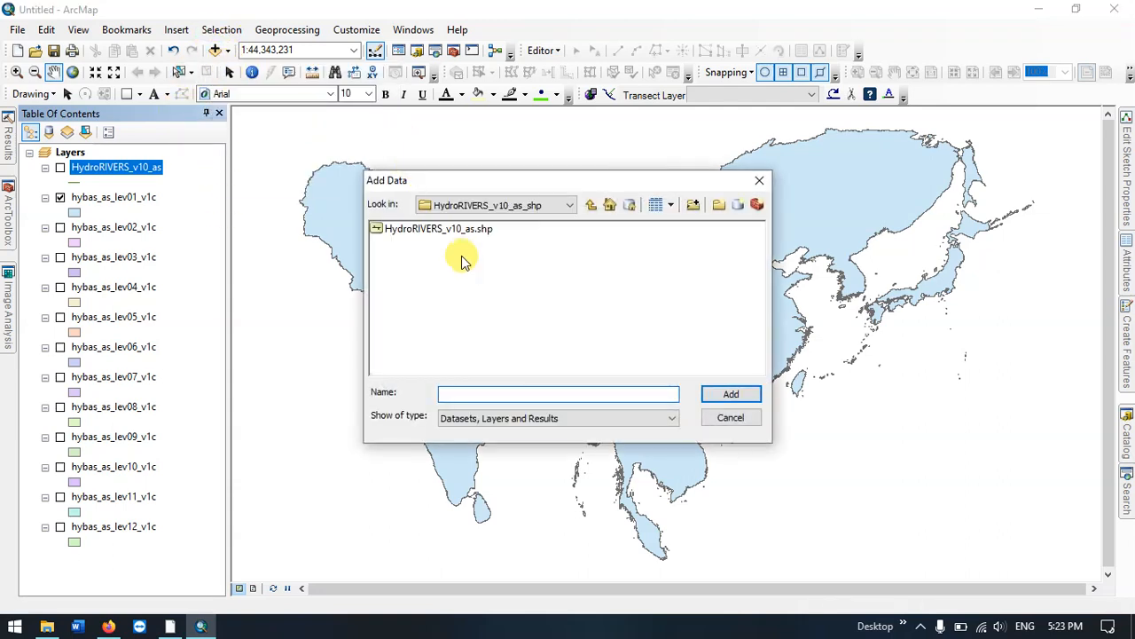
pyautogui.click(589, 205)
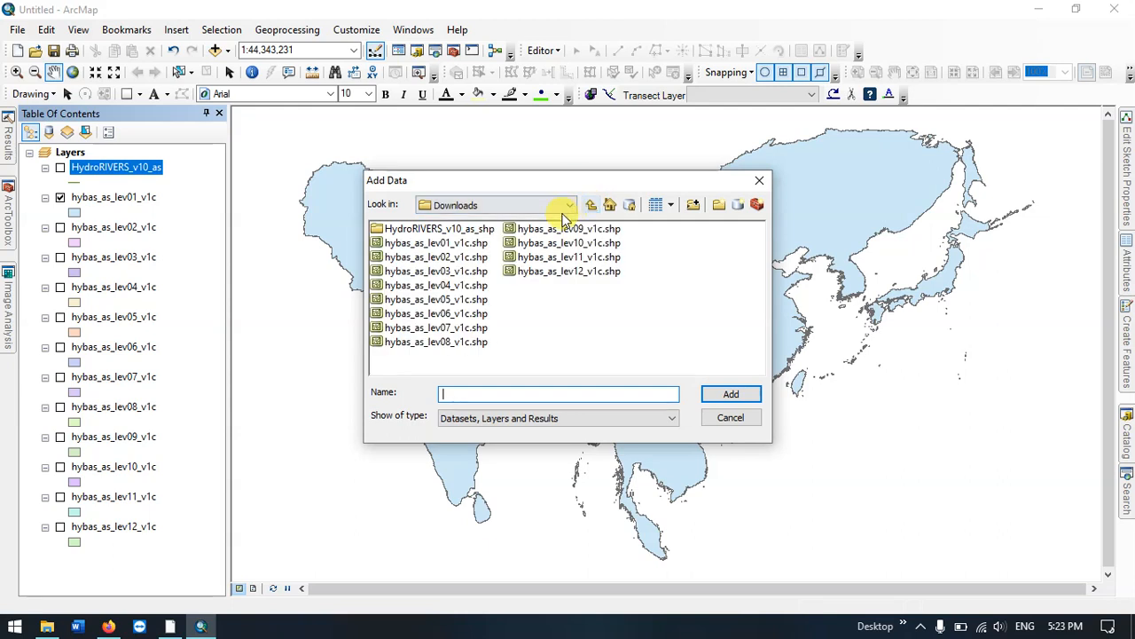
pyautogui.click(590, 205)
pyautogui.doubleClick(390, 228)
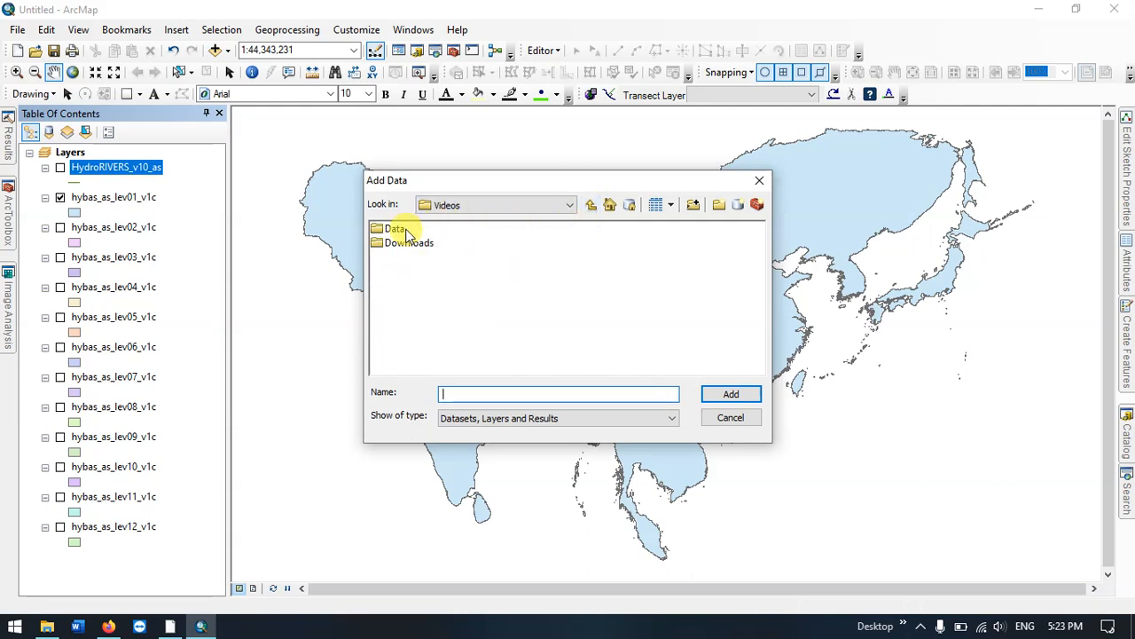
pyautogui.click(406, 231)
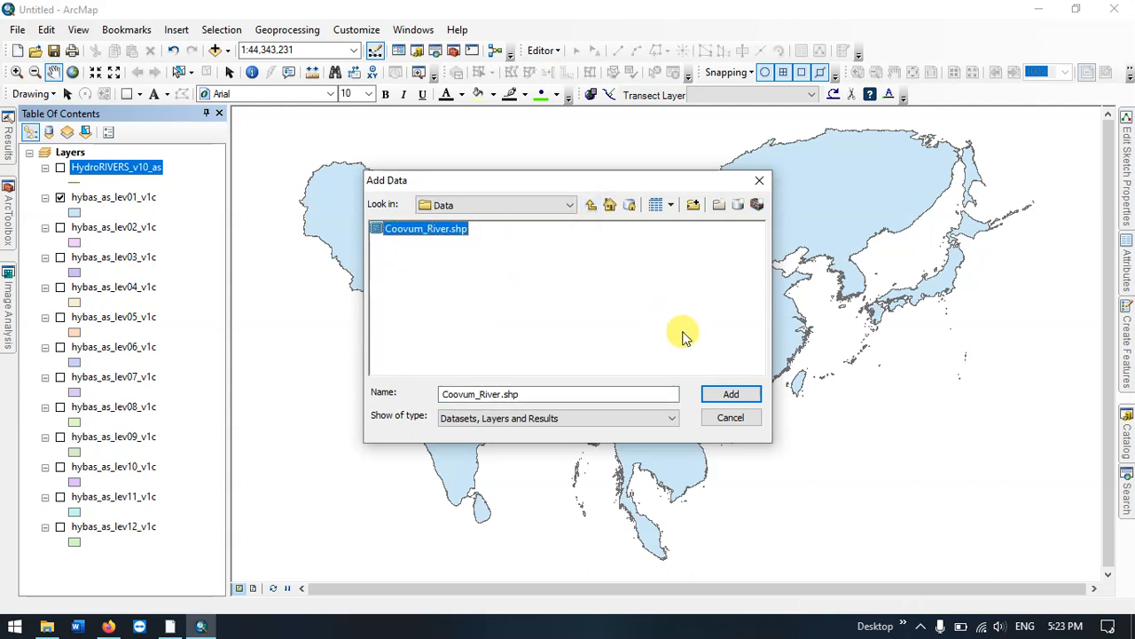
pyautogui.click(726, 395)
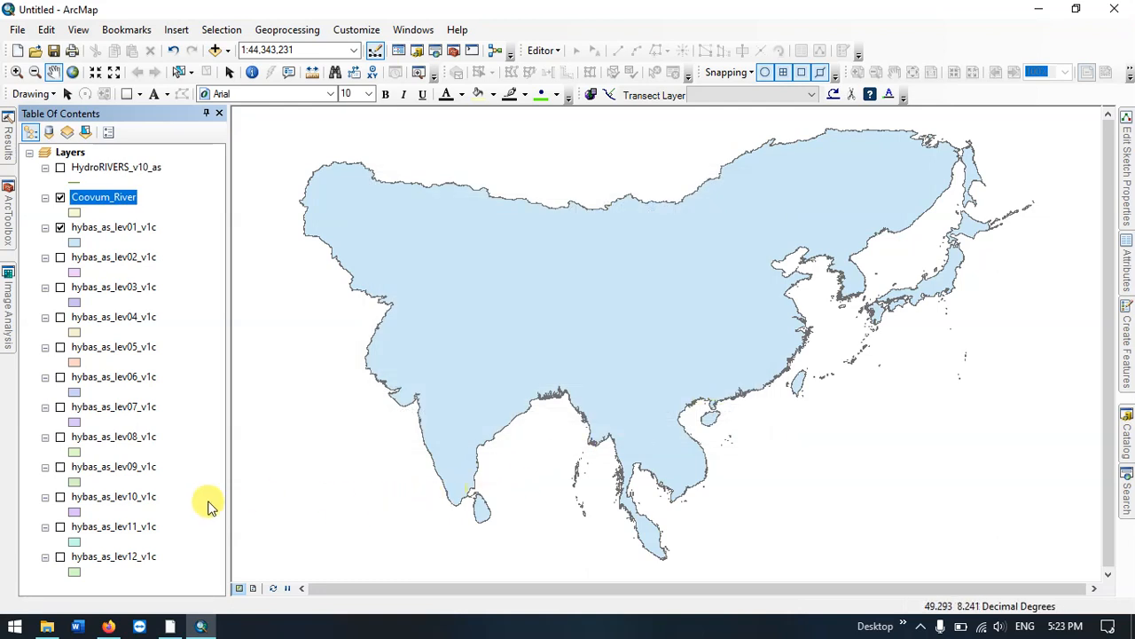
# Give the Coovum_River layer a bright blue fill and a matching blue outline.
pyautogui.rightClick(100, 203)
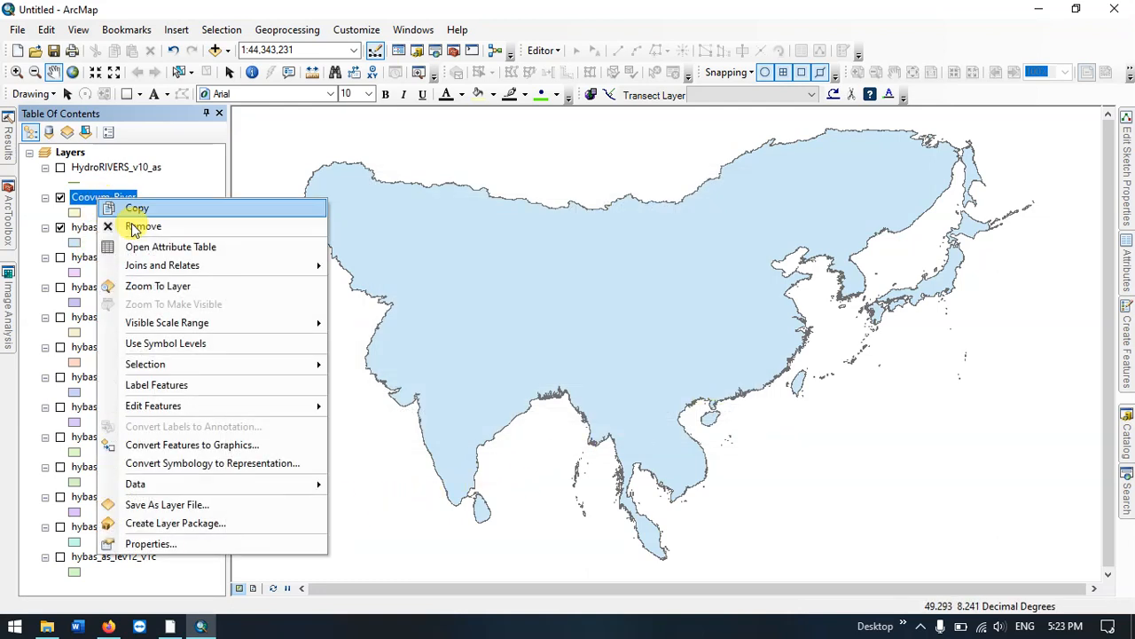
pyautogui.click(153, 287)
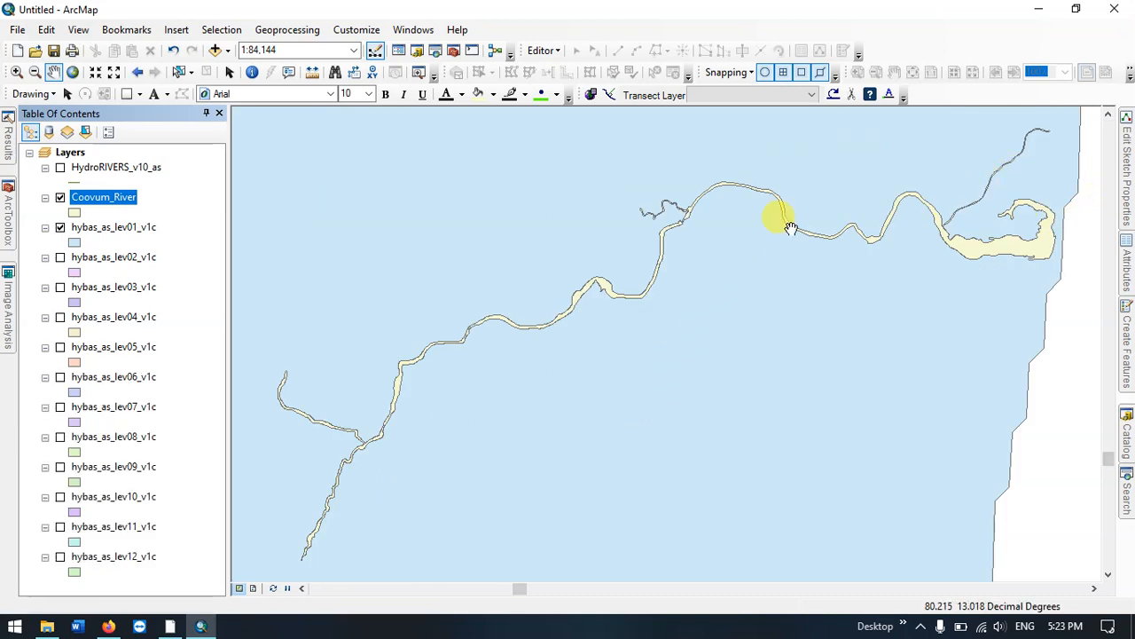
pyautogui.click(74, 213)
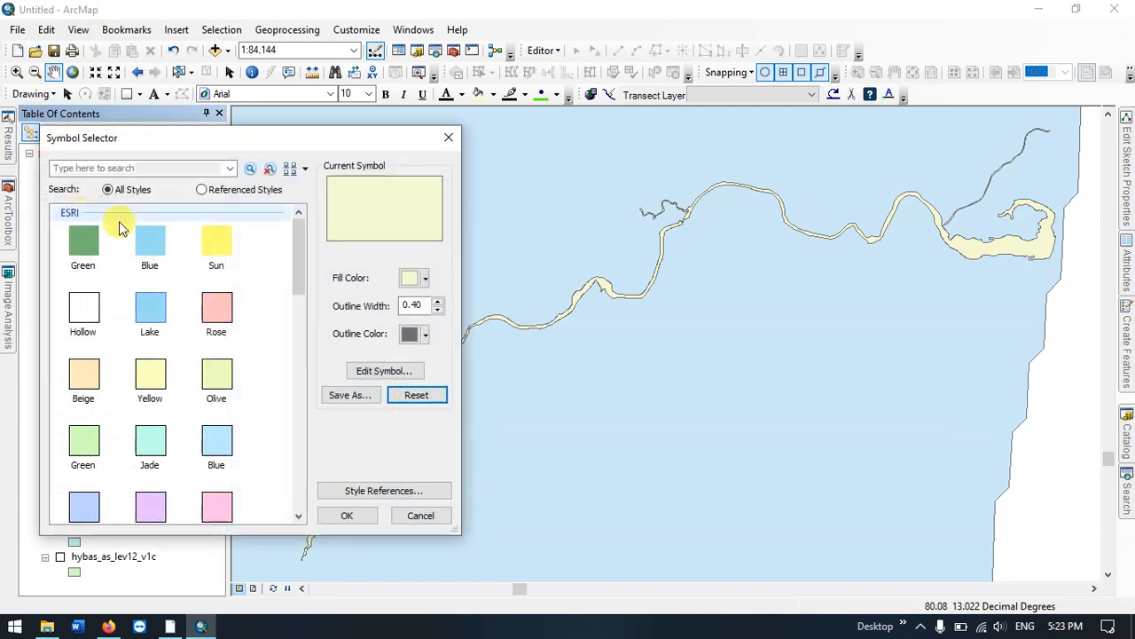
pyautogui.click(425, 279)
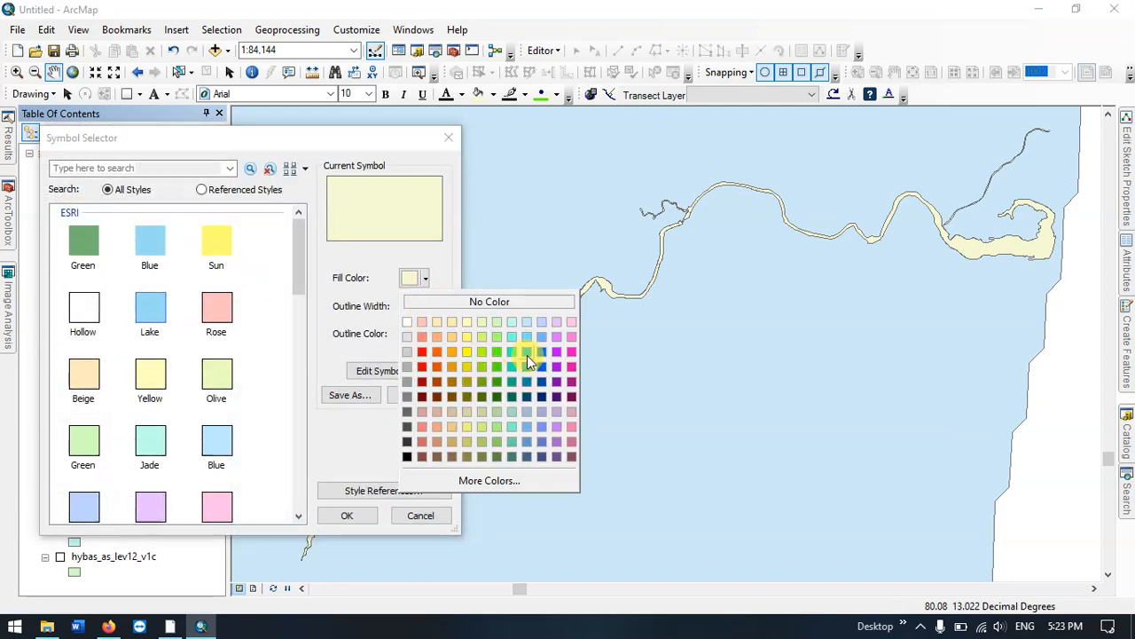
pyautogui.click(527, 355)
pyautogui.click(427, 334)
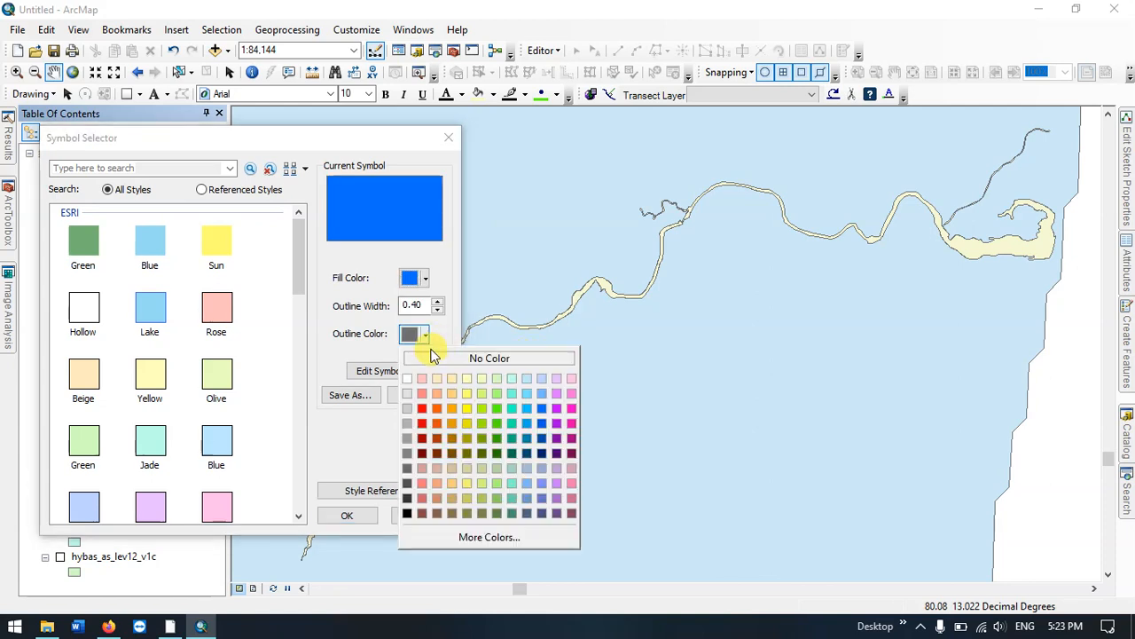
pyautogui.click(545, 413)
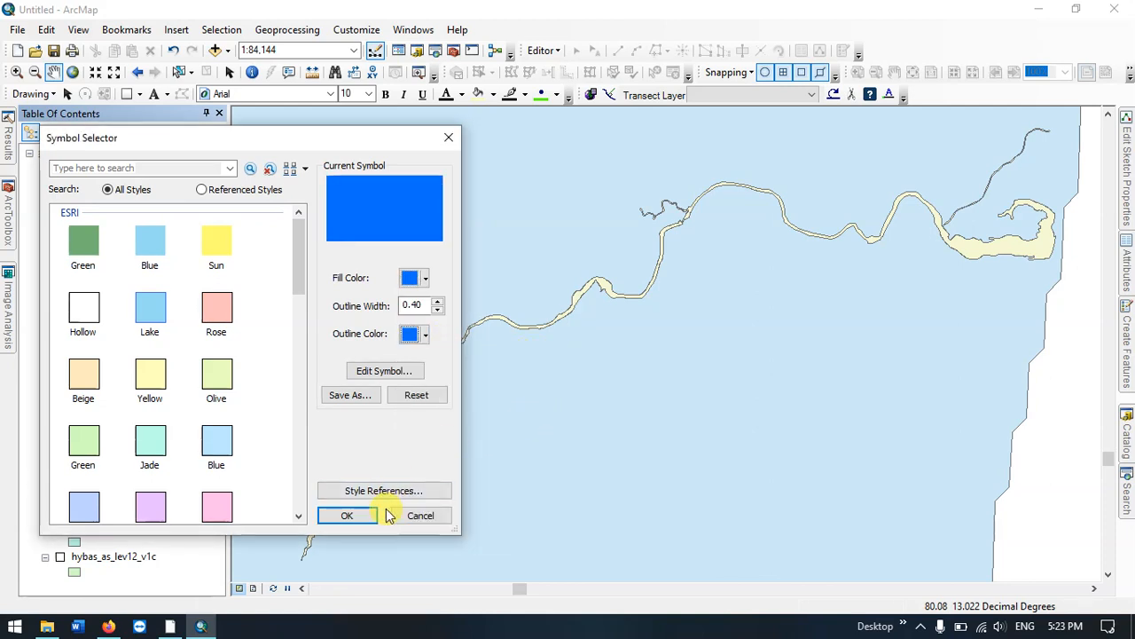
pyautogui.click(355, 515)
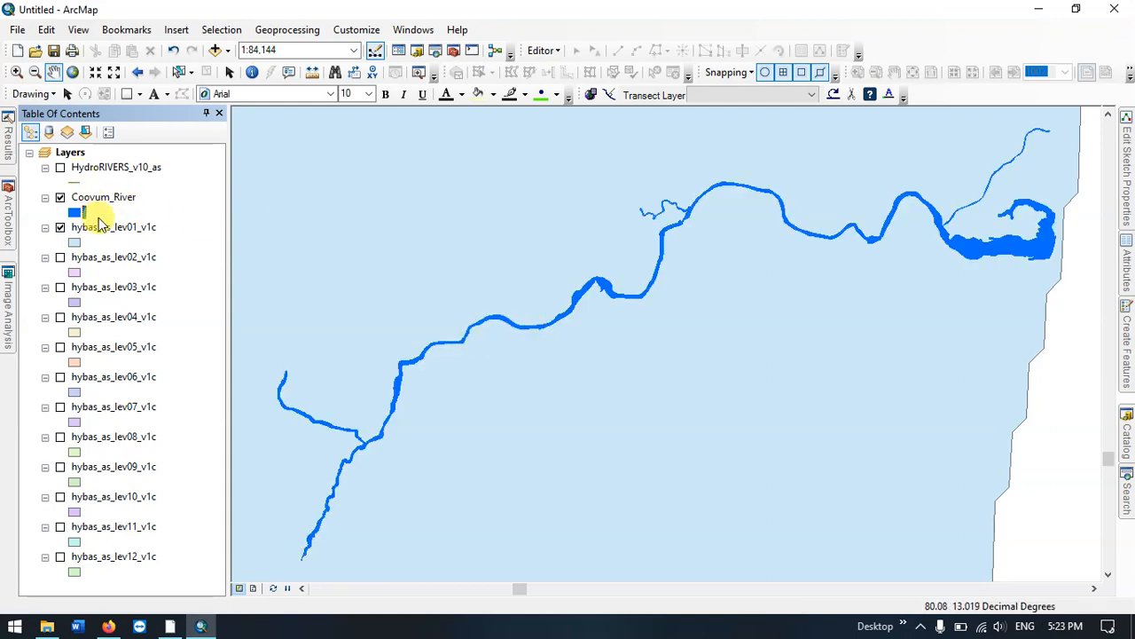
# Zoom to the extent of hybas_as_lev01_v1c and compare basin levels 01 through 04 by displaying one level at a time.
pyautogui.click(105, 227)
pyautogui.rightClick(104, 228)
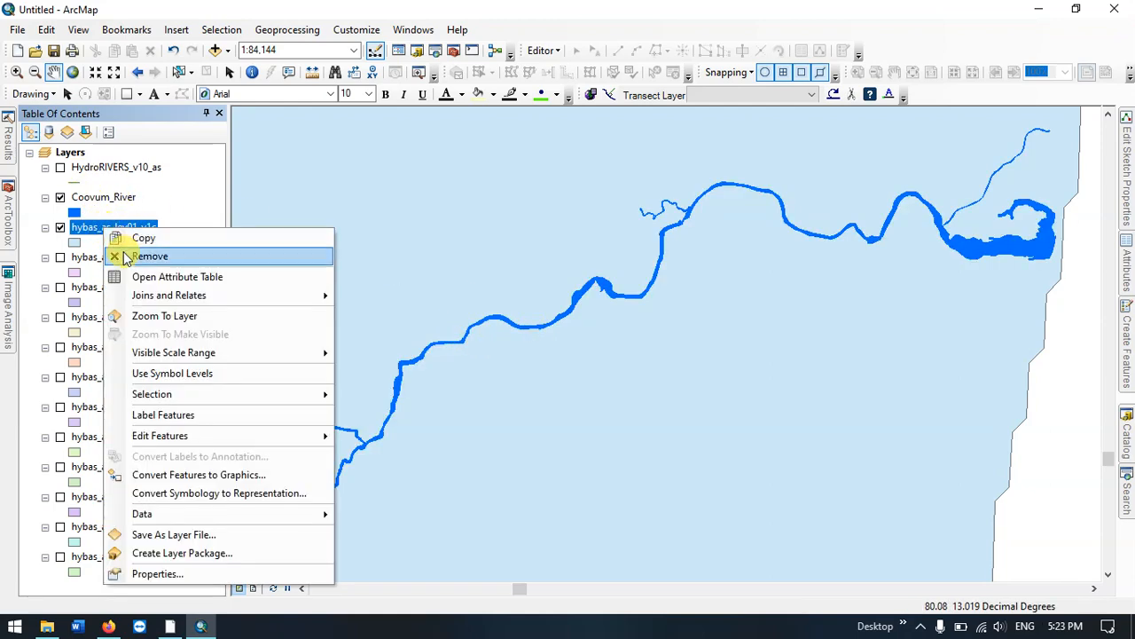
pyautogui.click(140, 320)
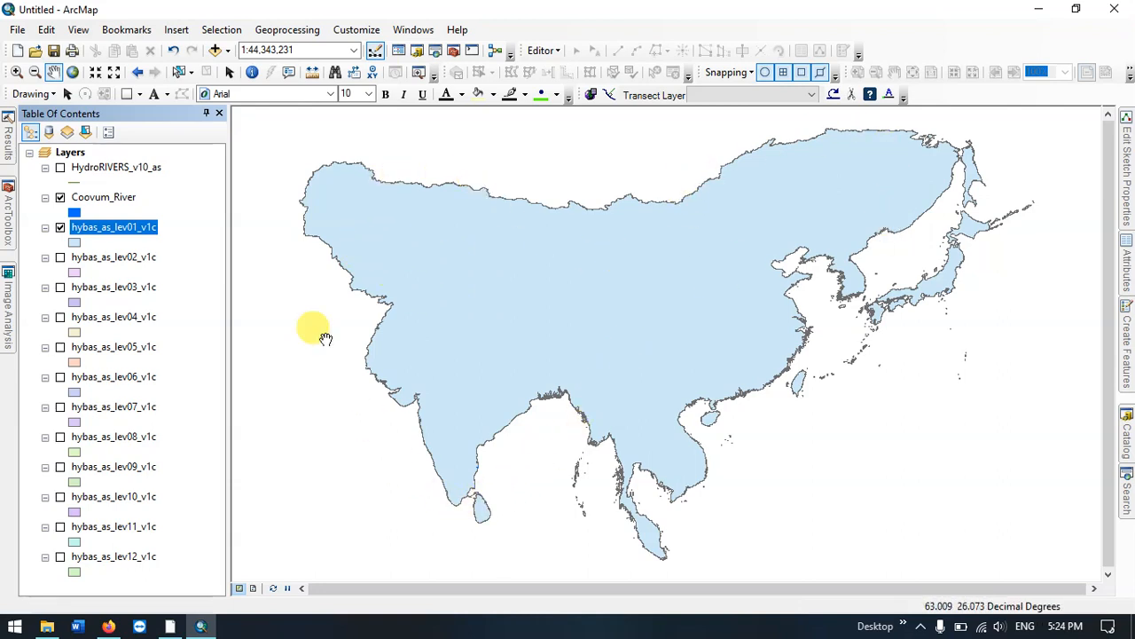
pyautogui.click(59, 228)
pyautogui.click(59, 257)
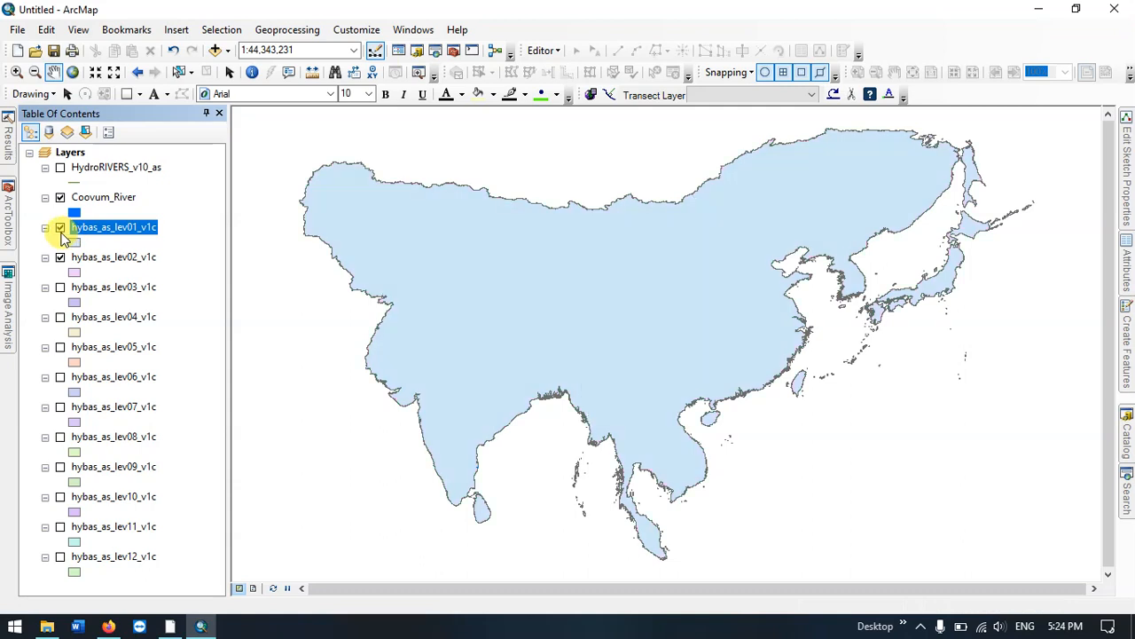
pyautogui.click(60, 257)
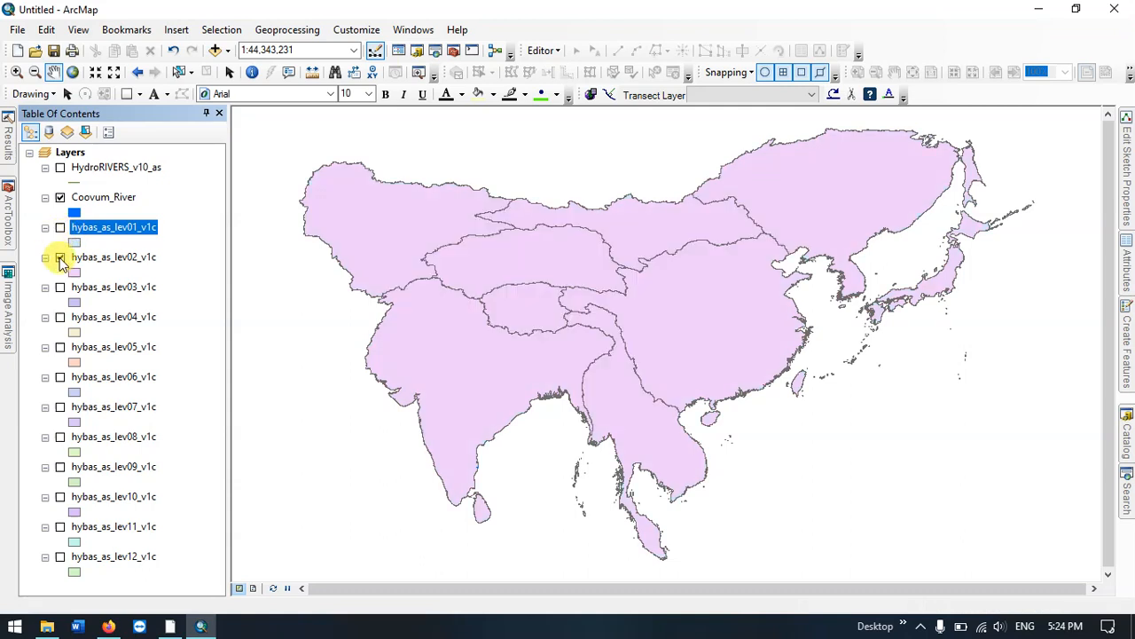
pyautogui.click(61, 287)
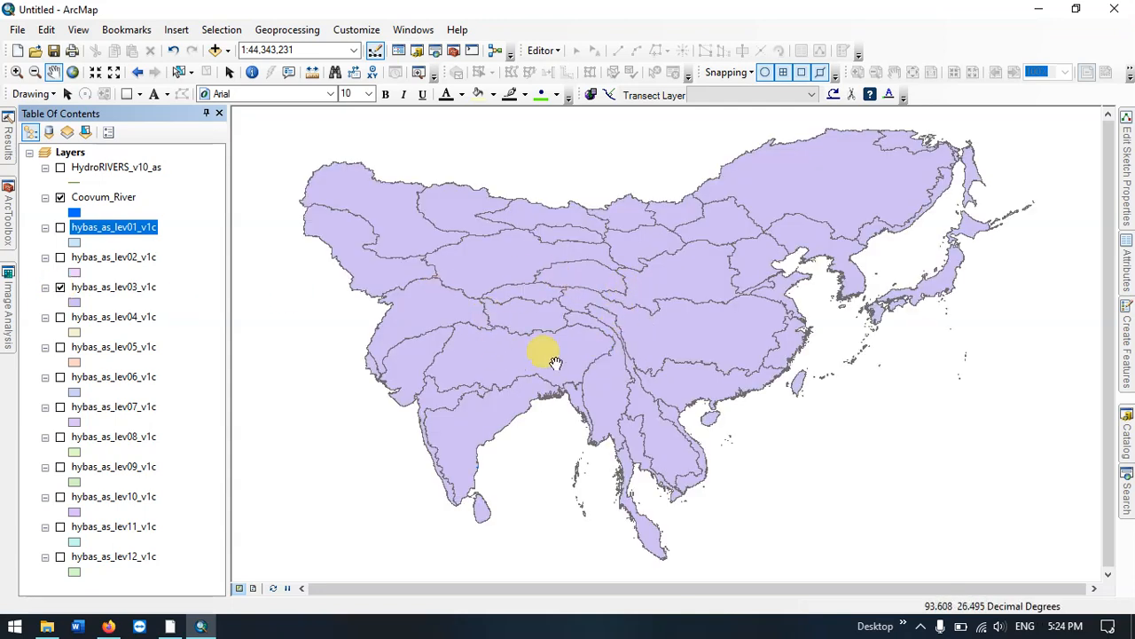
pyautogui.click(60, 287)
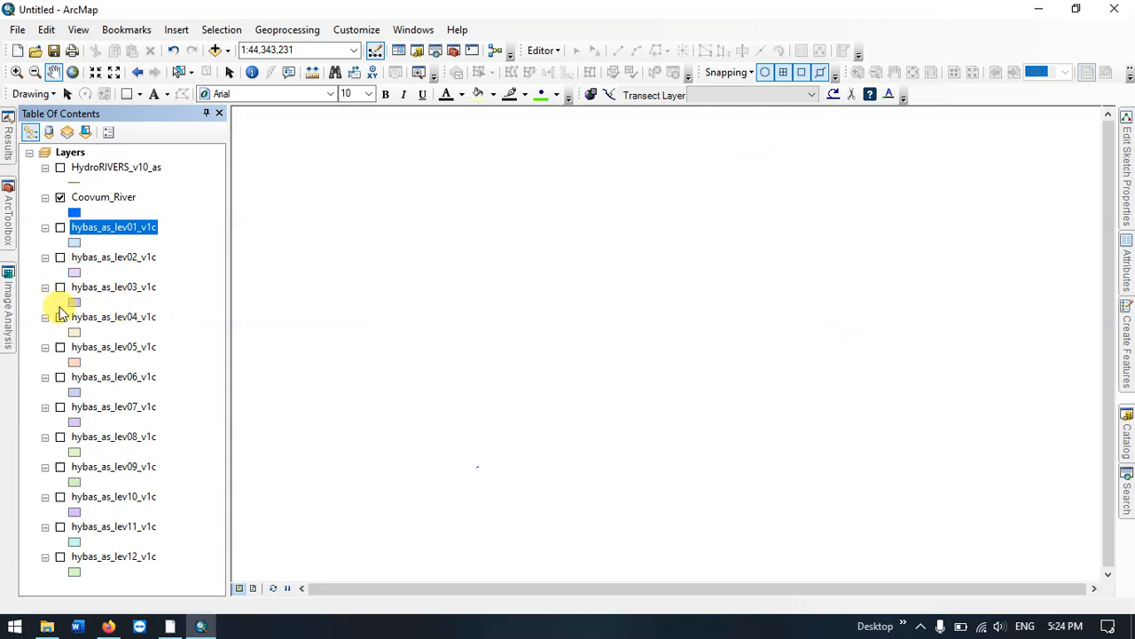
pyautogui.click(60, 318)
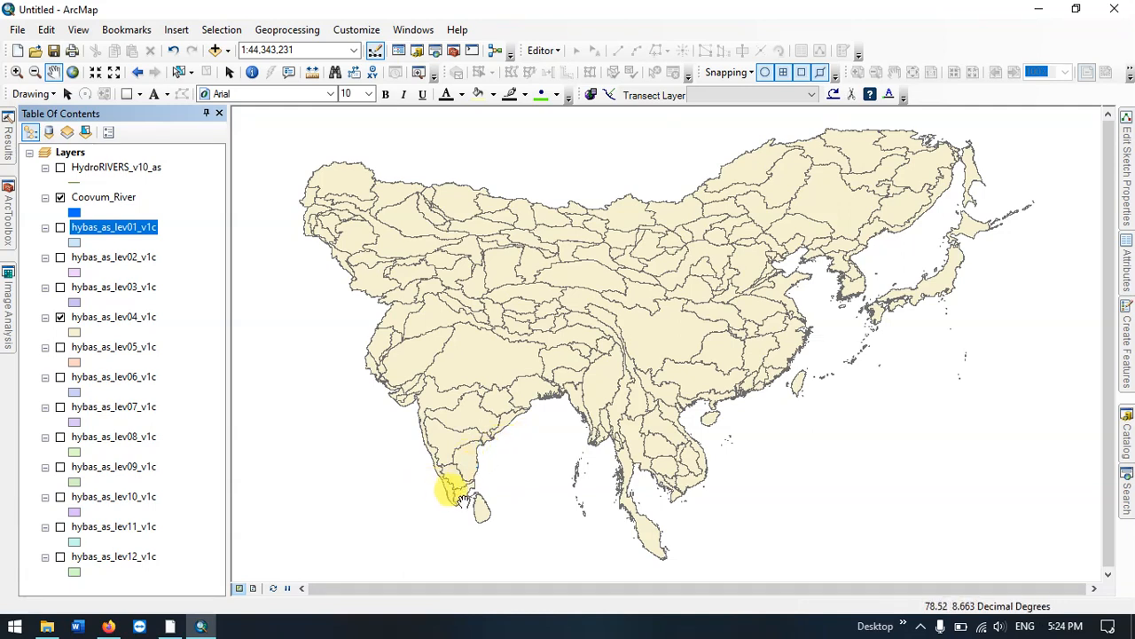
# Zoom to the Coovum_River layer and examine its location within the hybas_as_lev04_v1c basins.
pyautogui.click(111, 199)
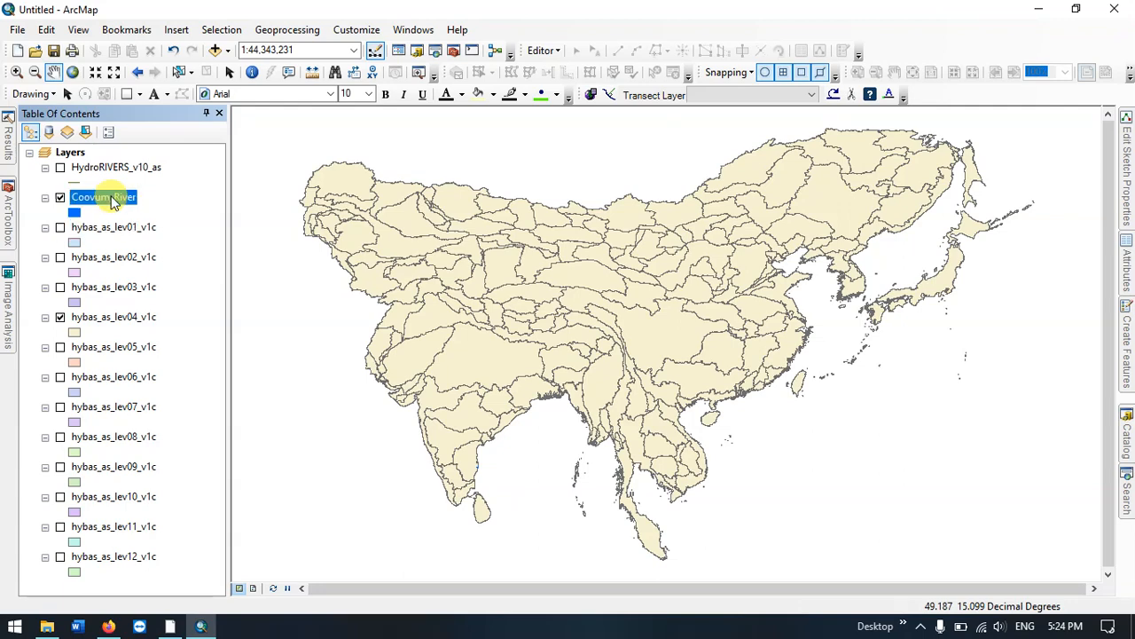
pyautogui.rightClick(112, 202)
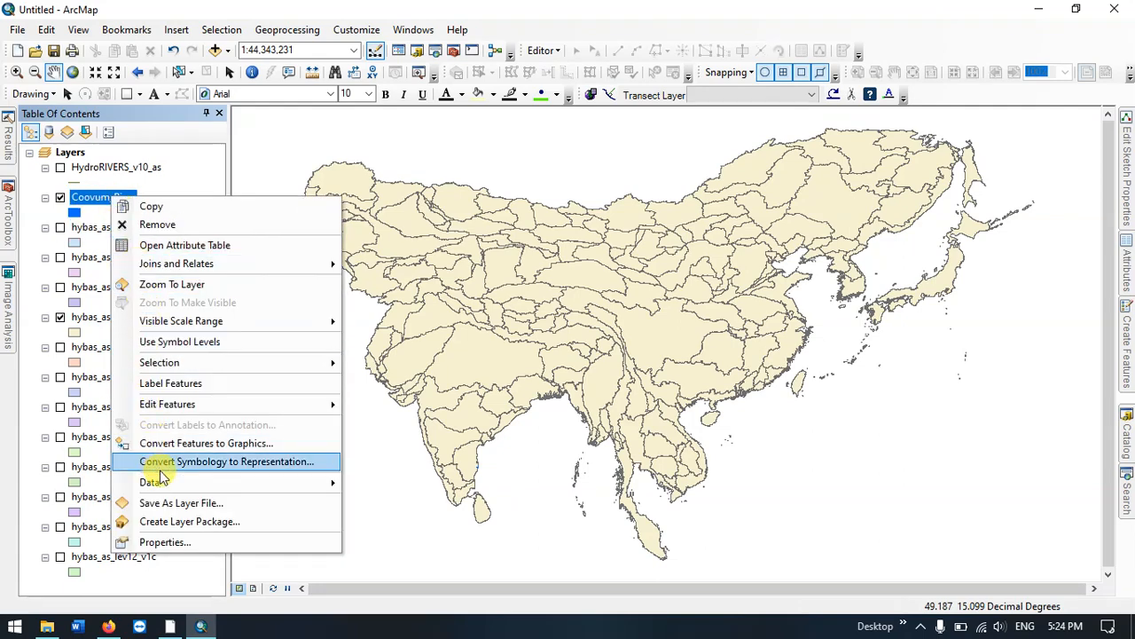
pyautogui.click(194, 291)
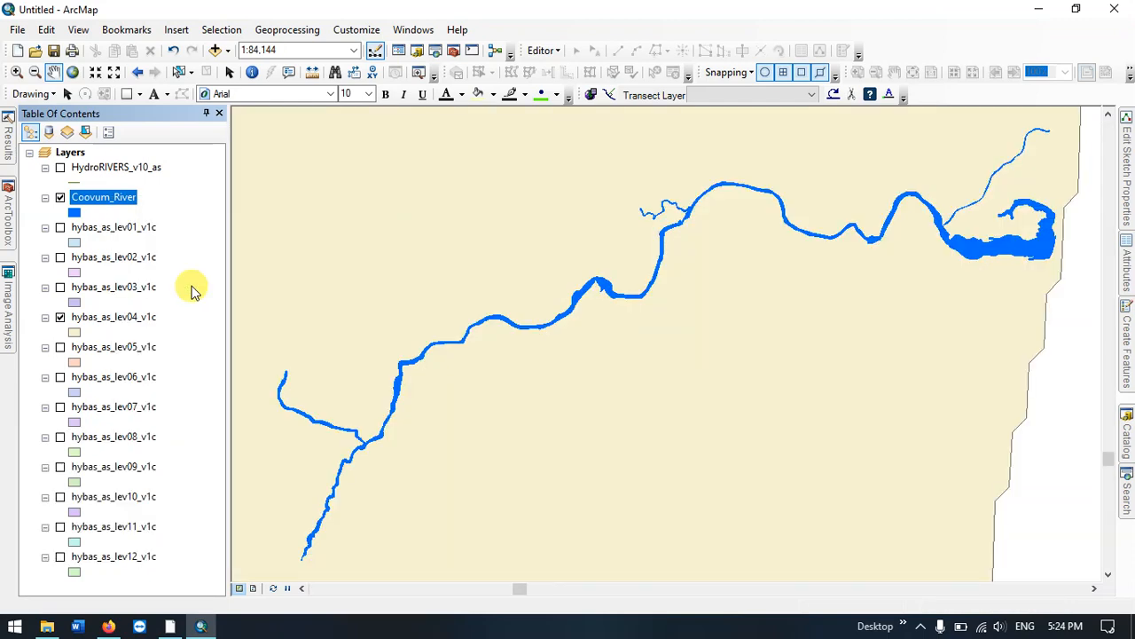
pyautogui.scroll(3, 590, 279)
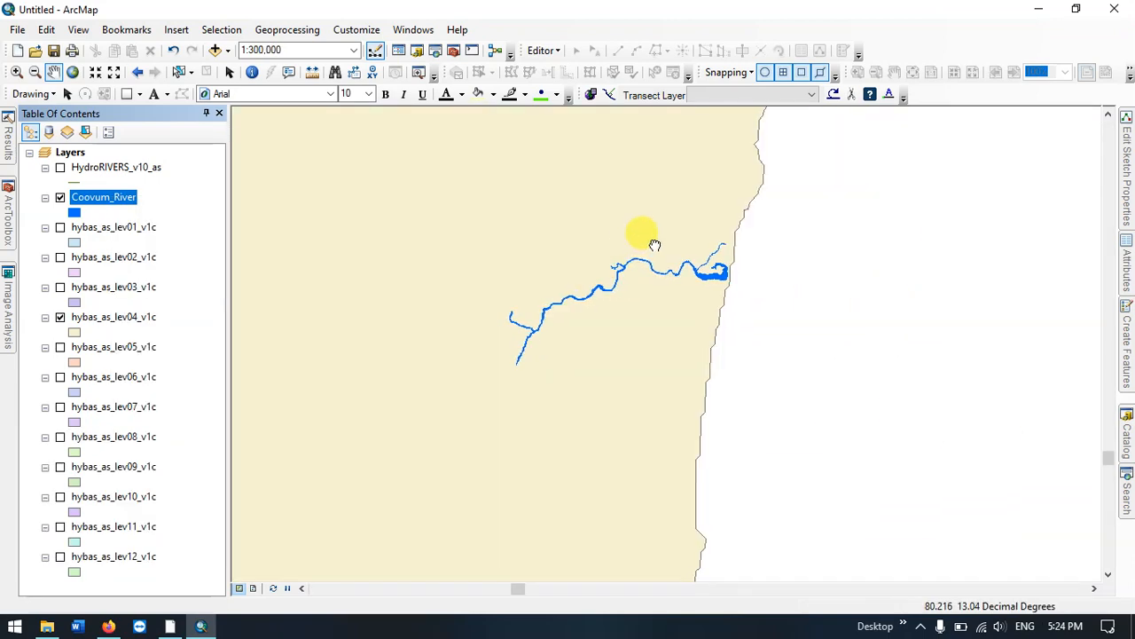
pyautogui.moveTo(654, 246); pyautogui.dragTo(665, 270)
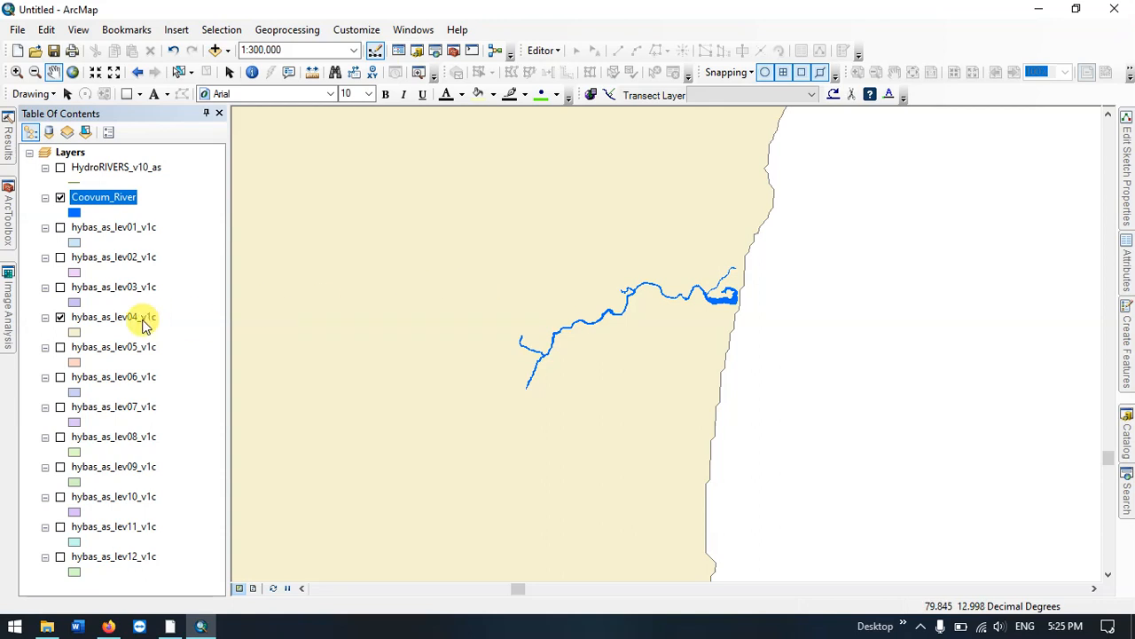
# Display hybas_as_lev05_v1c instead of hybas_as_lev04_v1c and examine the basin boundaries surrounding the Coovum River.
pyautogui.click(61, 317)
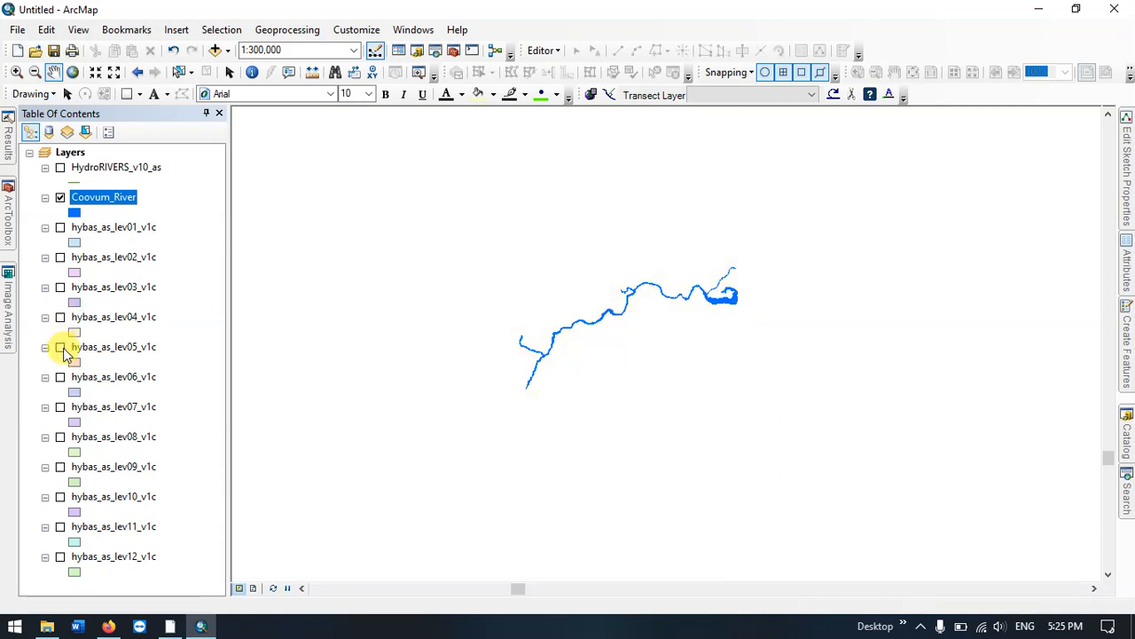
pyautogui.click(60, 347)
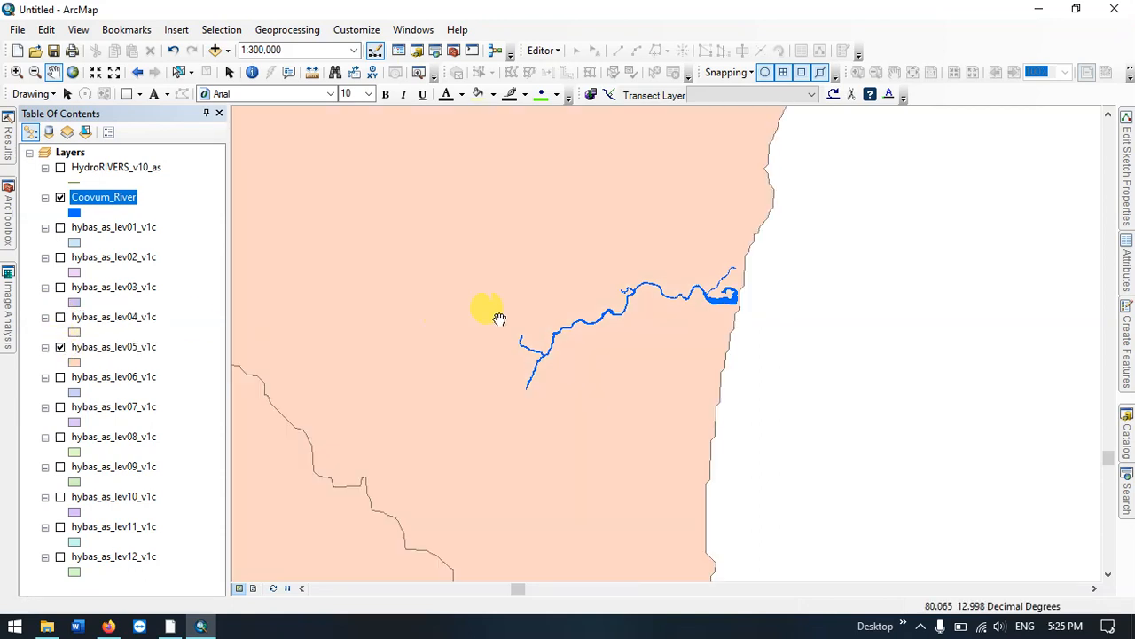
pyautogui.scroll(3, 506, 321)
pyautogui.scroll(2, 713, 411)
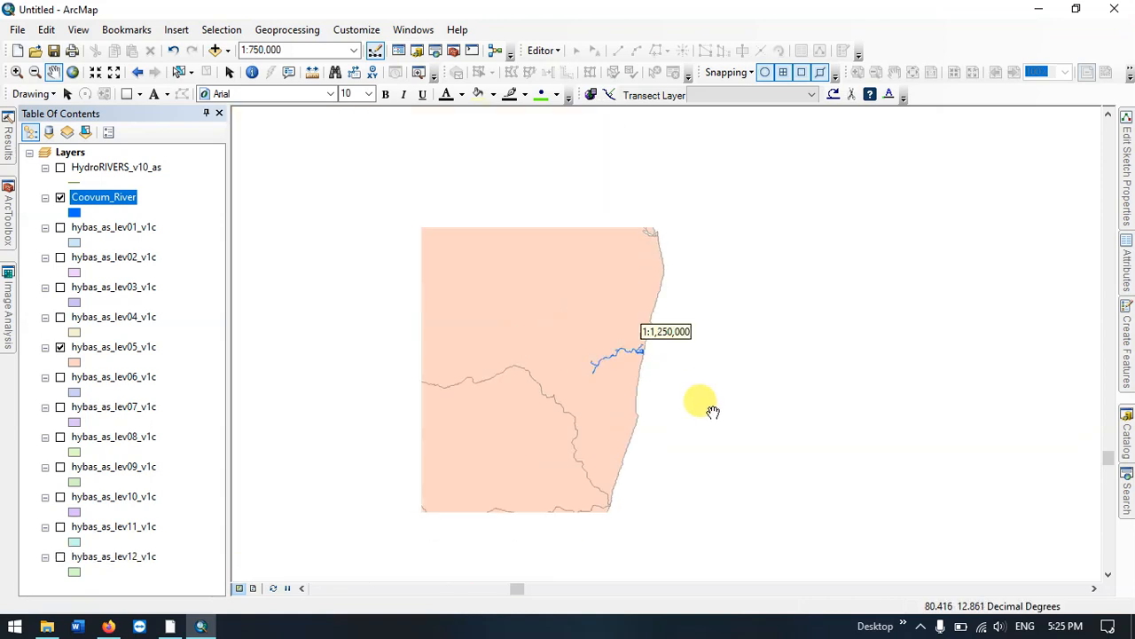
pyautogui.scroll(2, 657, 365)
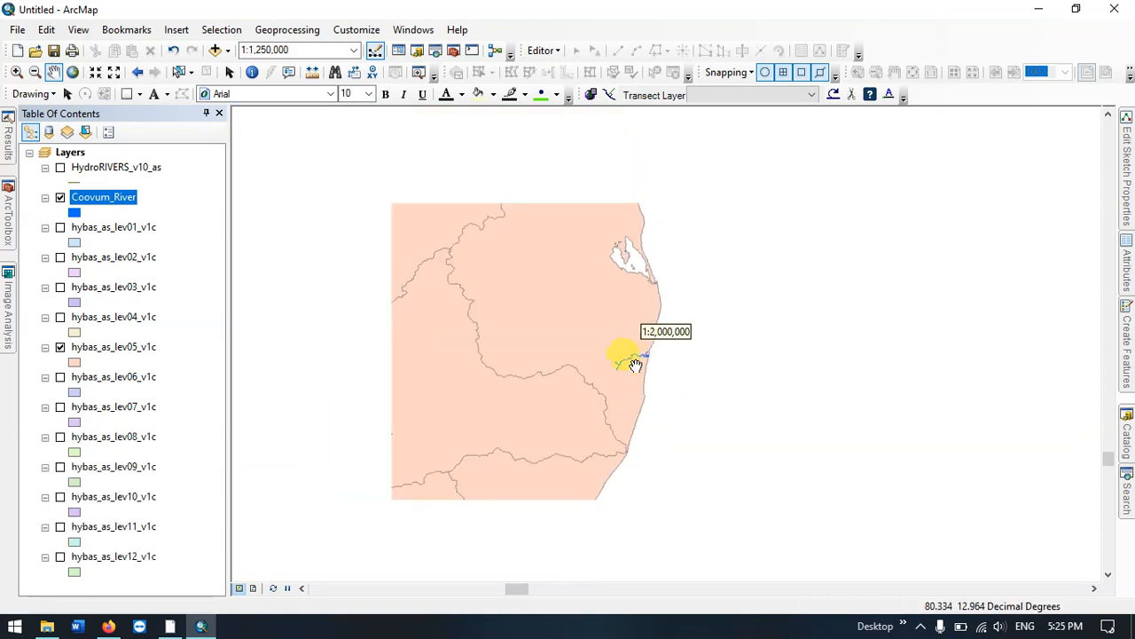
pyautogui.scroll(-1, 633, 359)
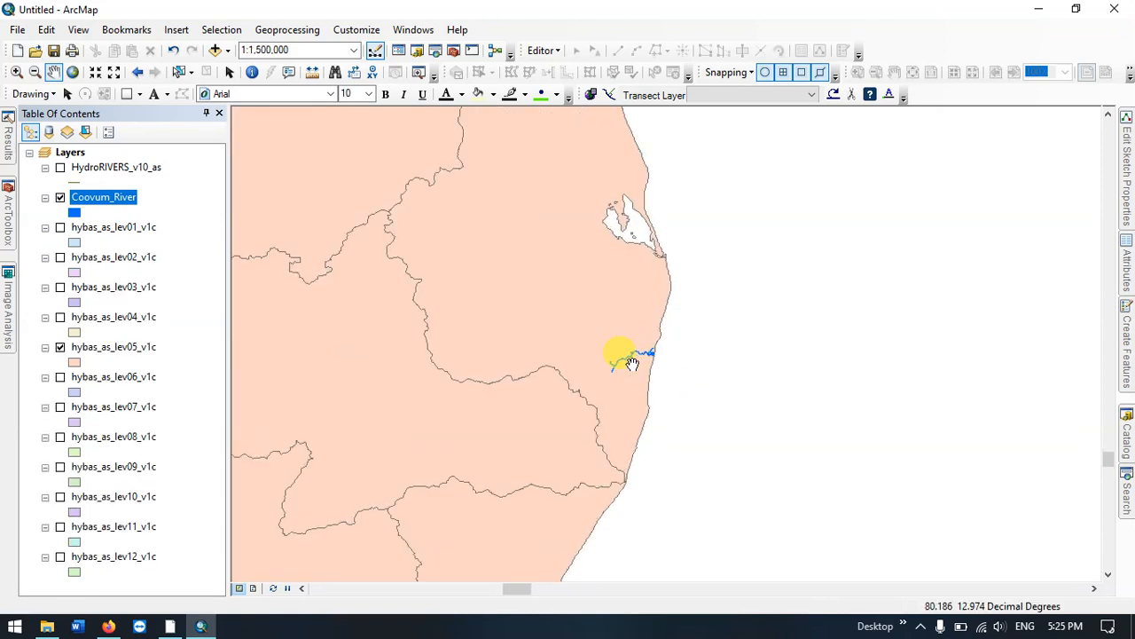
# Compare basin levels 06 through 08 around the Coovum River by displaying one level at a time.
pyautogui.click(60, 347)
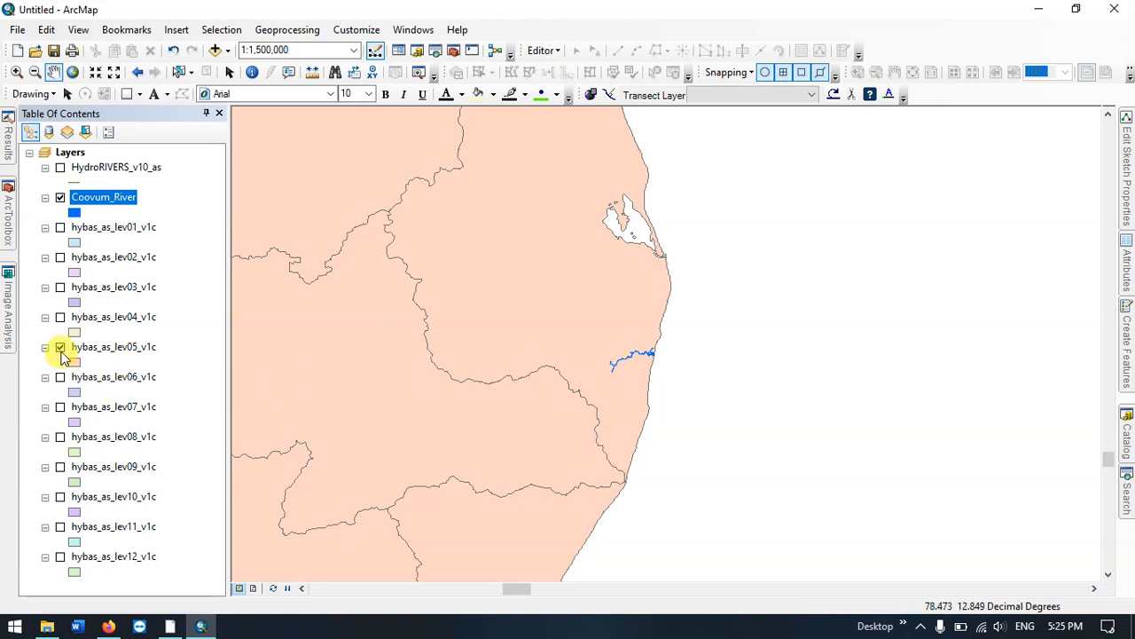
pyautogui.click(59, 378)
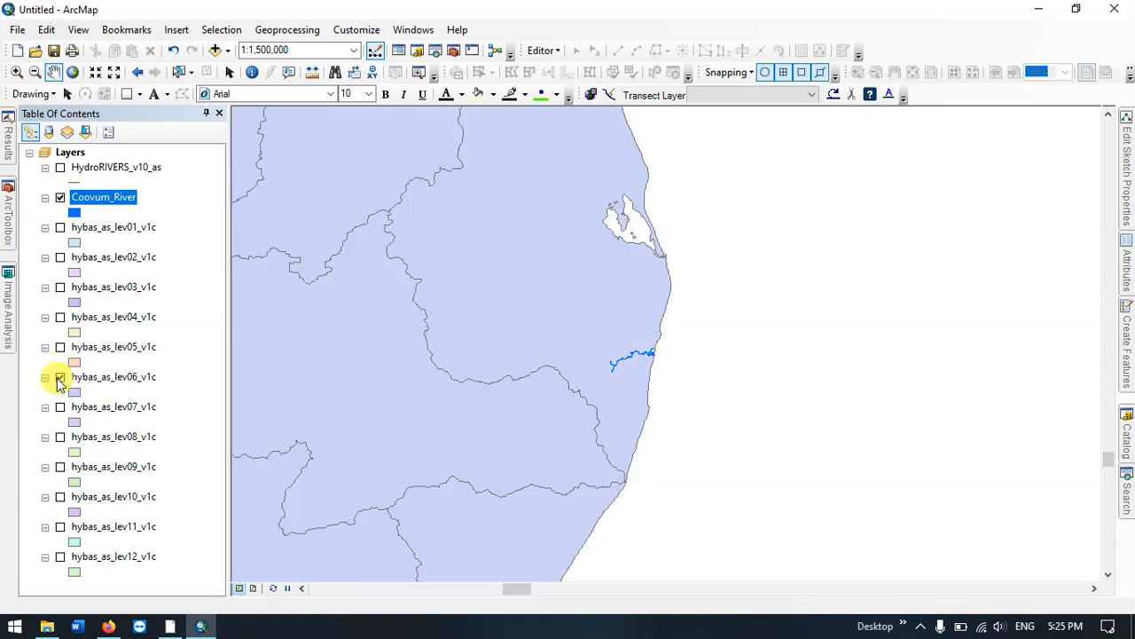
pyautogui.click(59, 407)
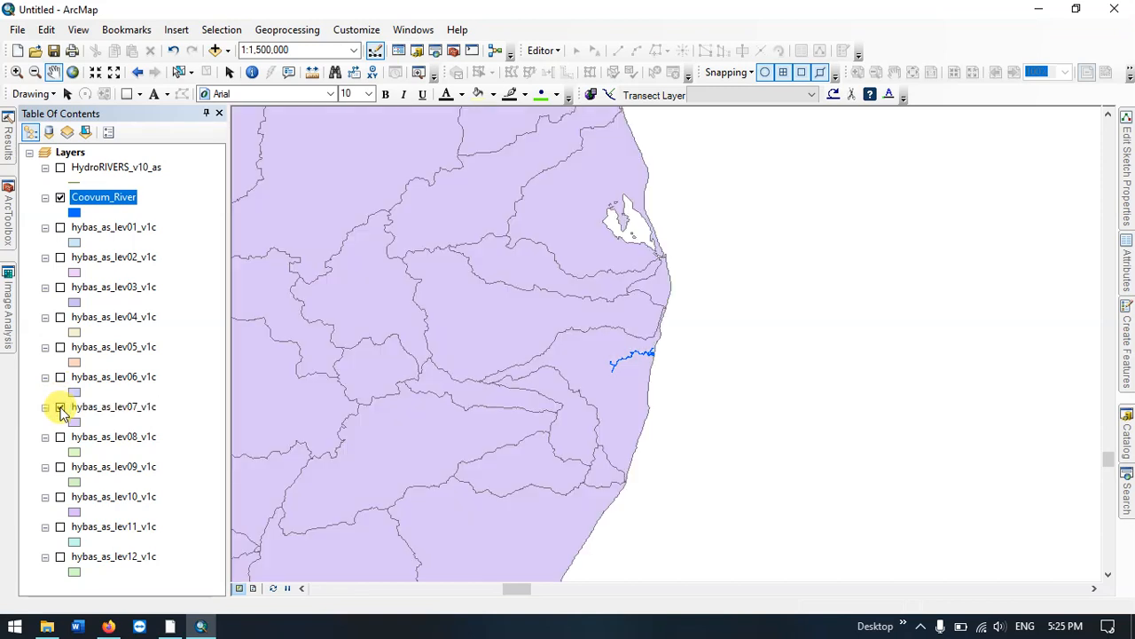
pyautogui.scroll(1, 610, 368)
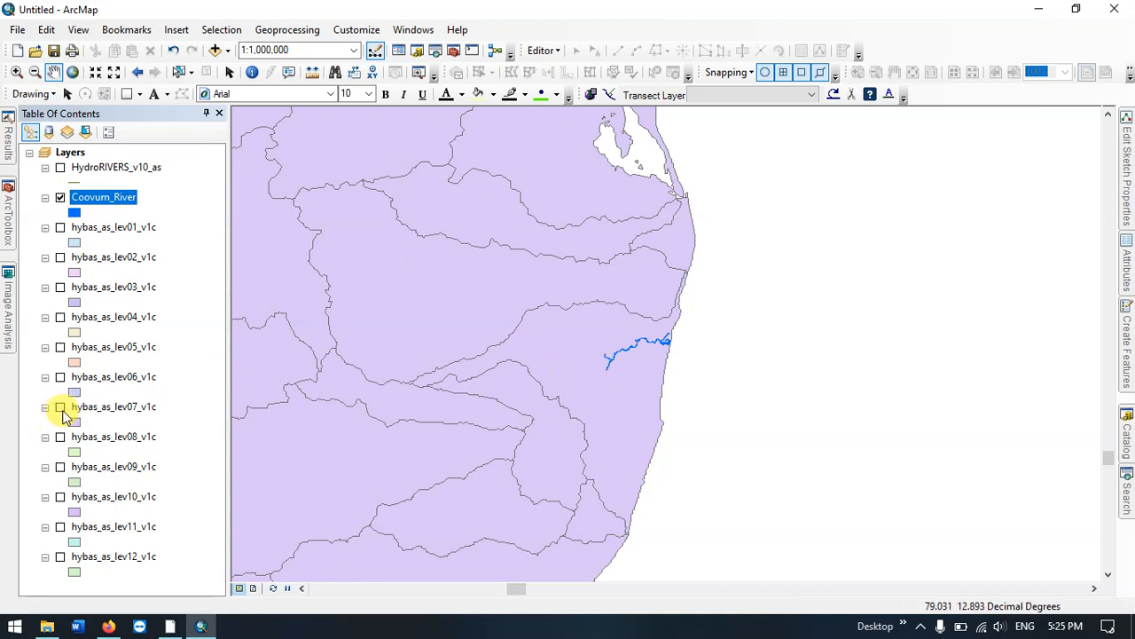
pyautogui.click(60, 407)
pyautogui.click(60, 437)
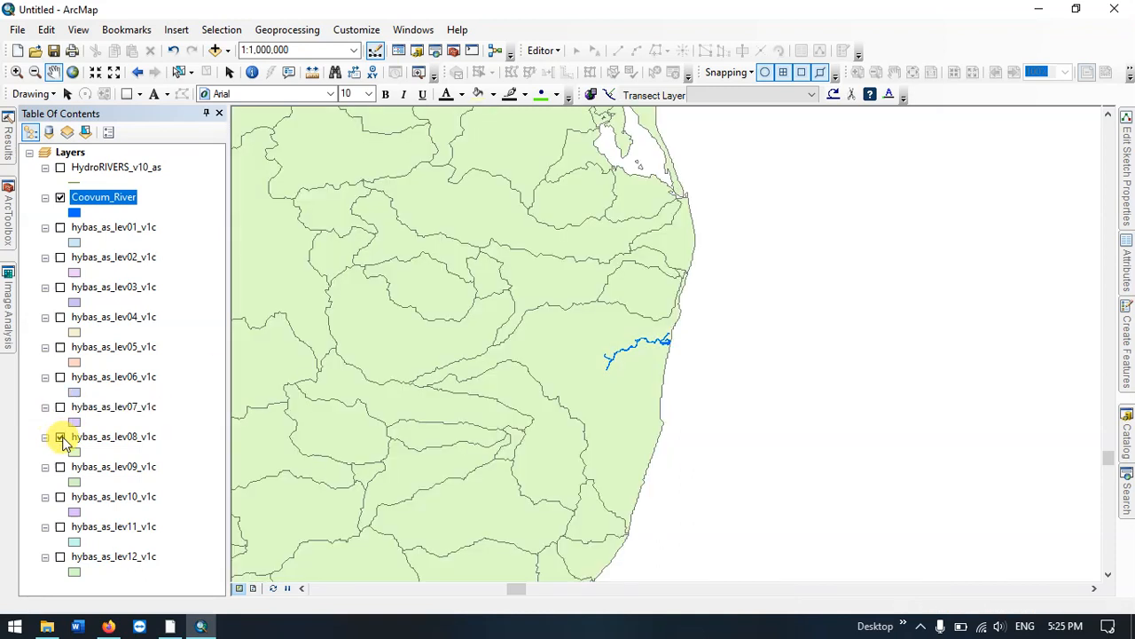
# Display hybas_as_lev09_v1c instead of hybas_as_lev08_v1c and examine the basin boundaries closely along the Coovum River.
pyautogui.click(61, 437)
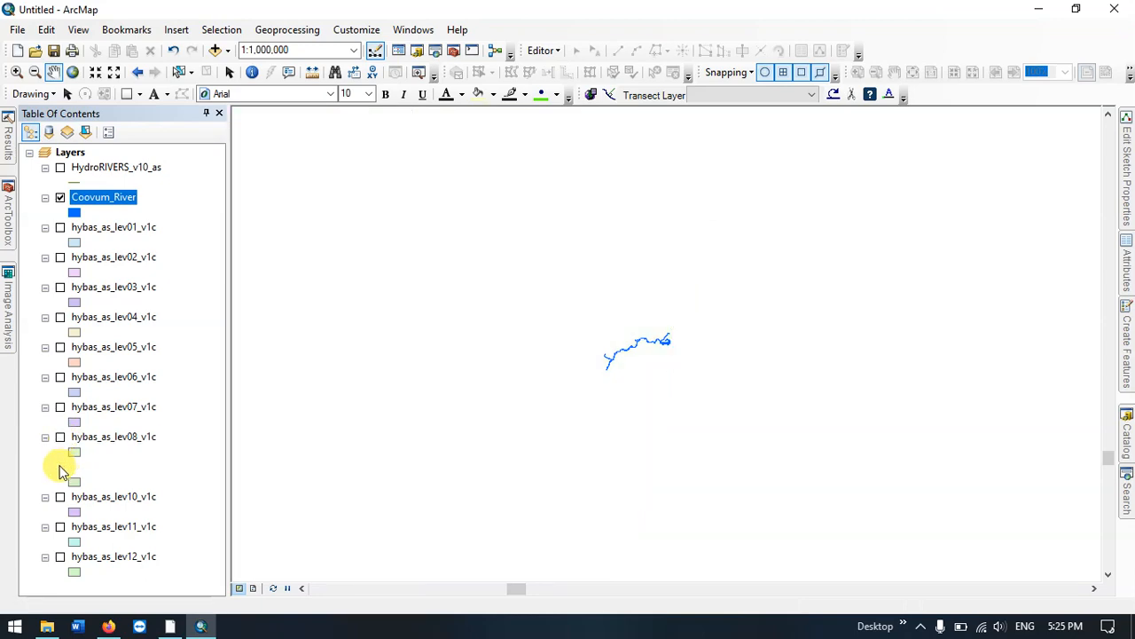
pyautogui.click(60, 466)
pyautogui.scroll(1, 647, 372)
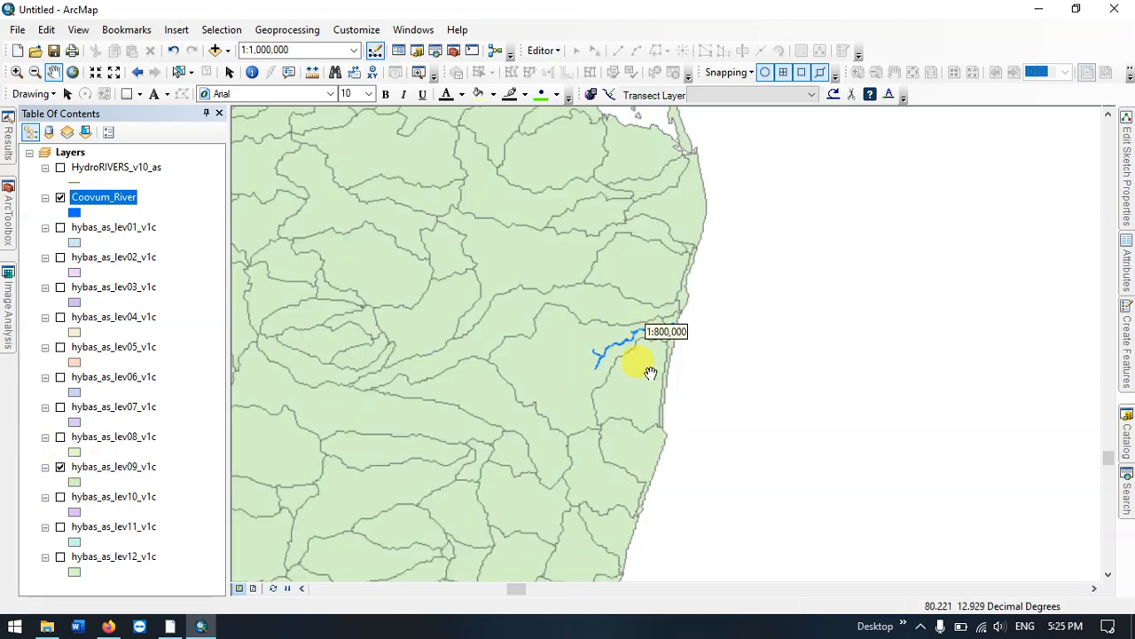
pyautogui.scroll(1, 651, 372)
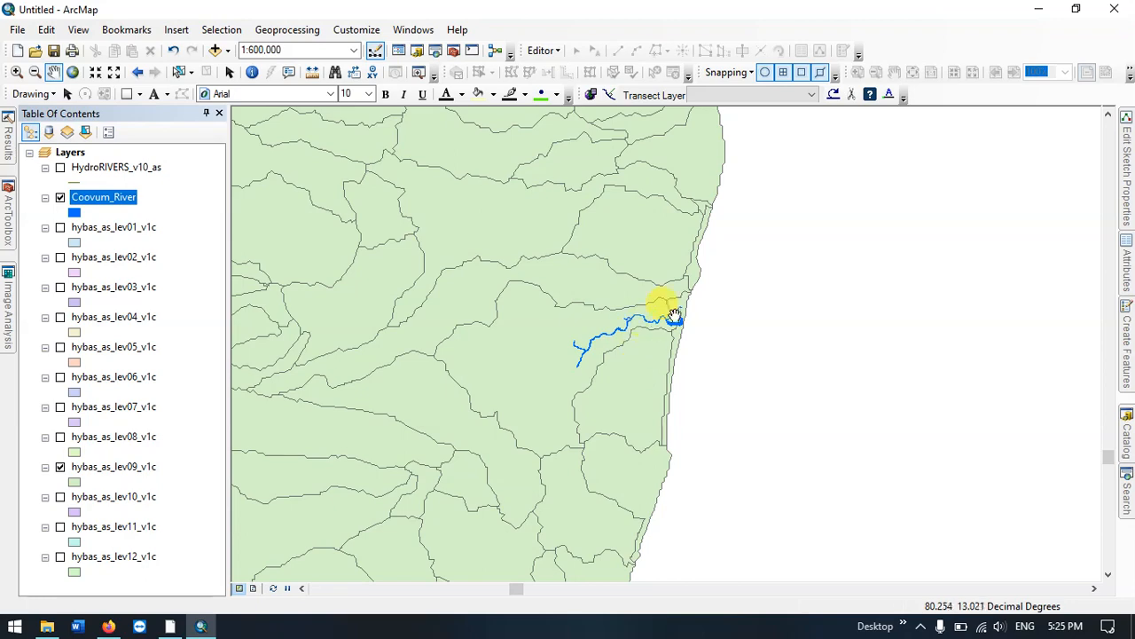
pyautogui.scroll(2, 662, 335)
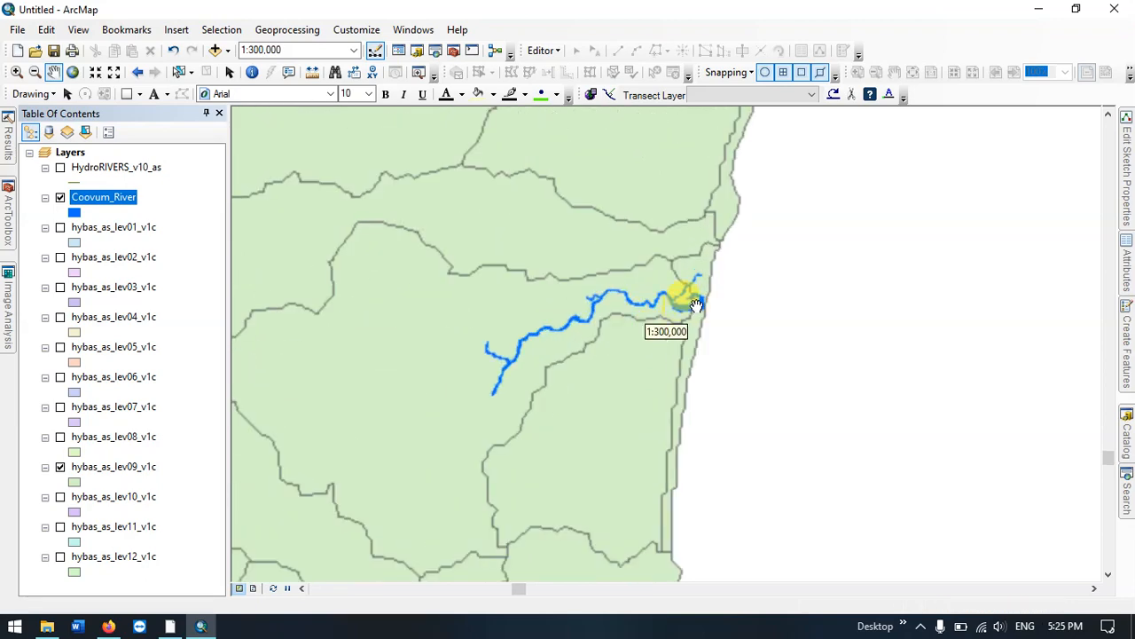
pyautogui.scroll(-3, 632, 285)
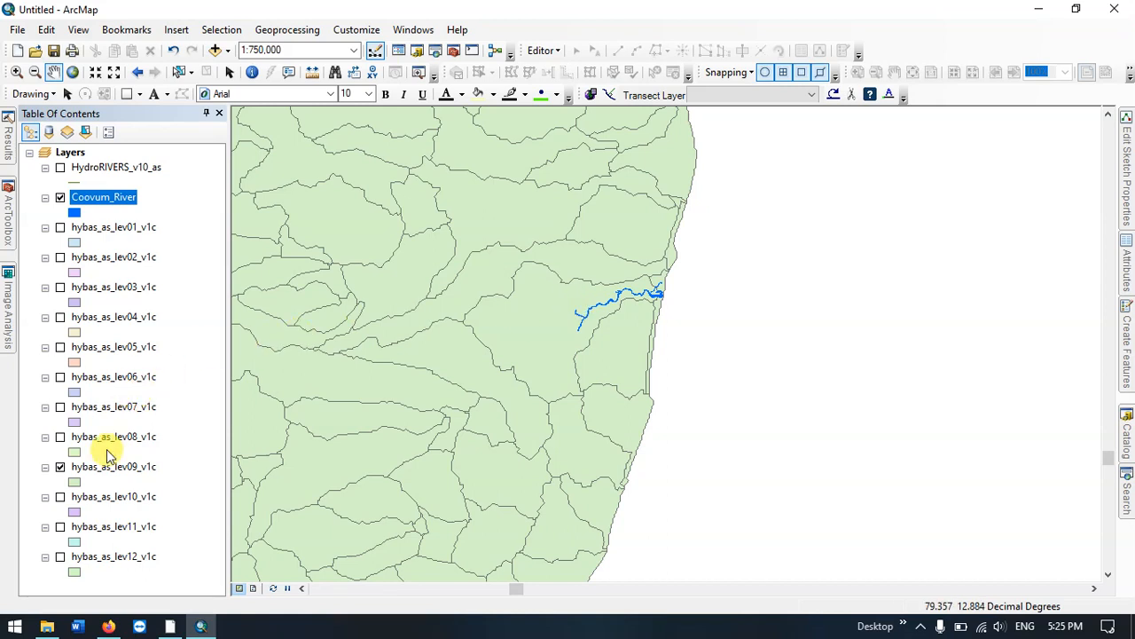
# Display hybas_as_lev08_v1c, select its basin containing the Coovum River, and hide hybas_as_lev09_v1c.
pyautogui.click(60, 438)
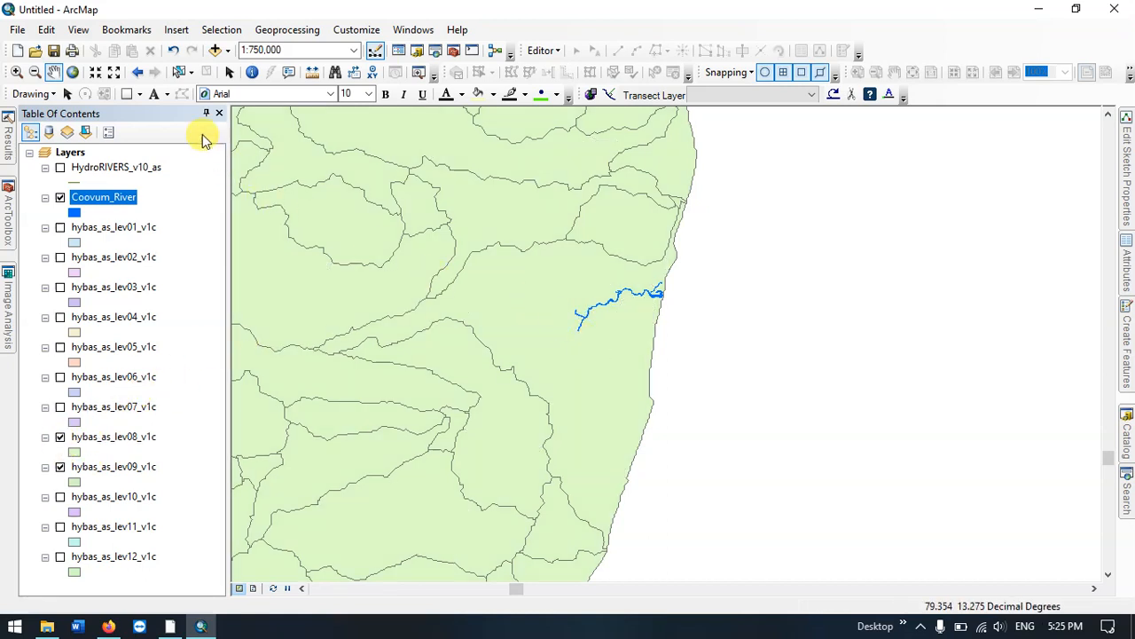
pyautogui.click(179, 74)
pyautogui.click(520, 304)
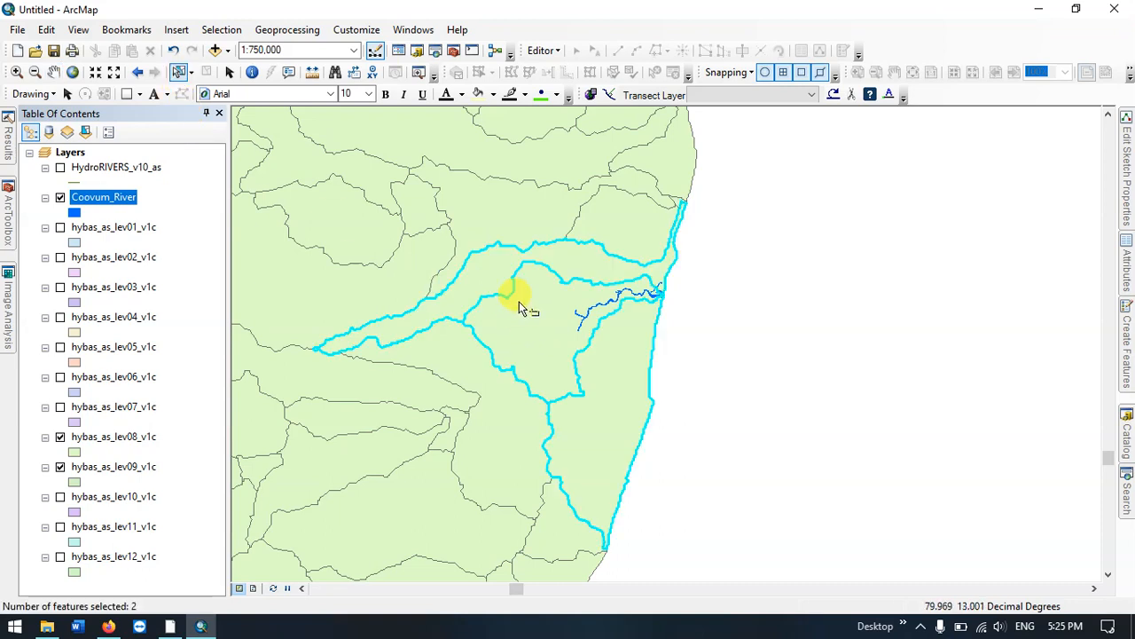
pyautogui.click(60, 467)
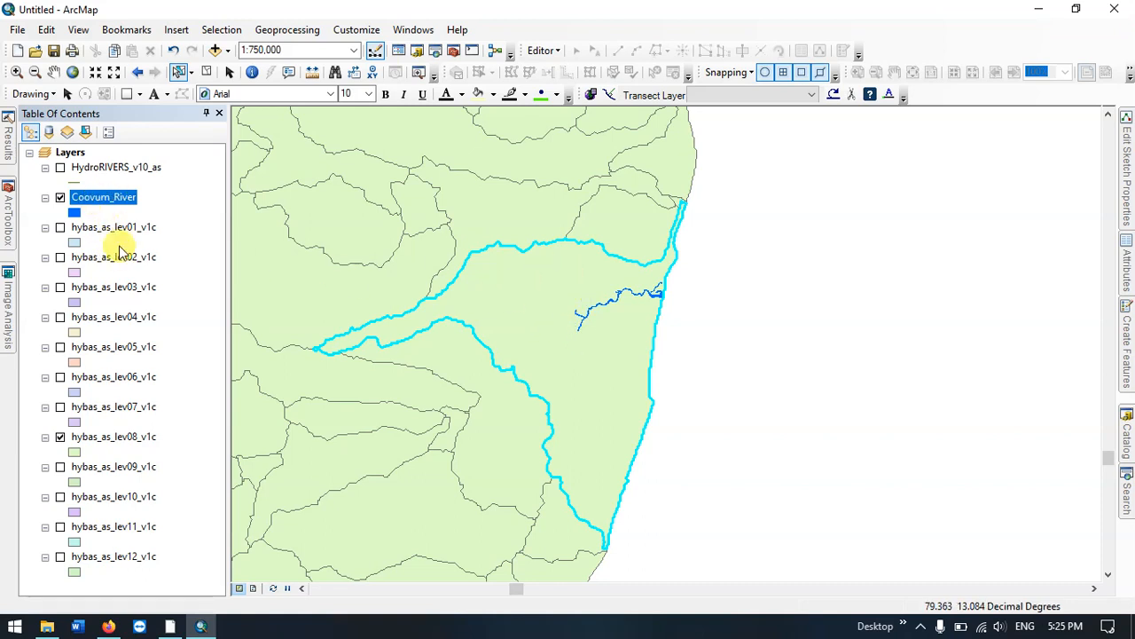
# Export the selected hybas_as_lev08_v1c basin as the shapefile D:\Videos\Data\Basin.shp and add it to the map as a layer.
pyautogui.click(118, 437)
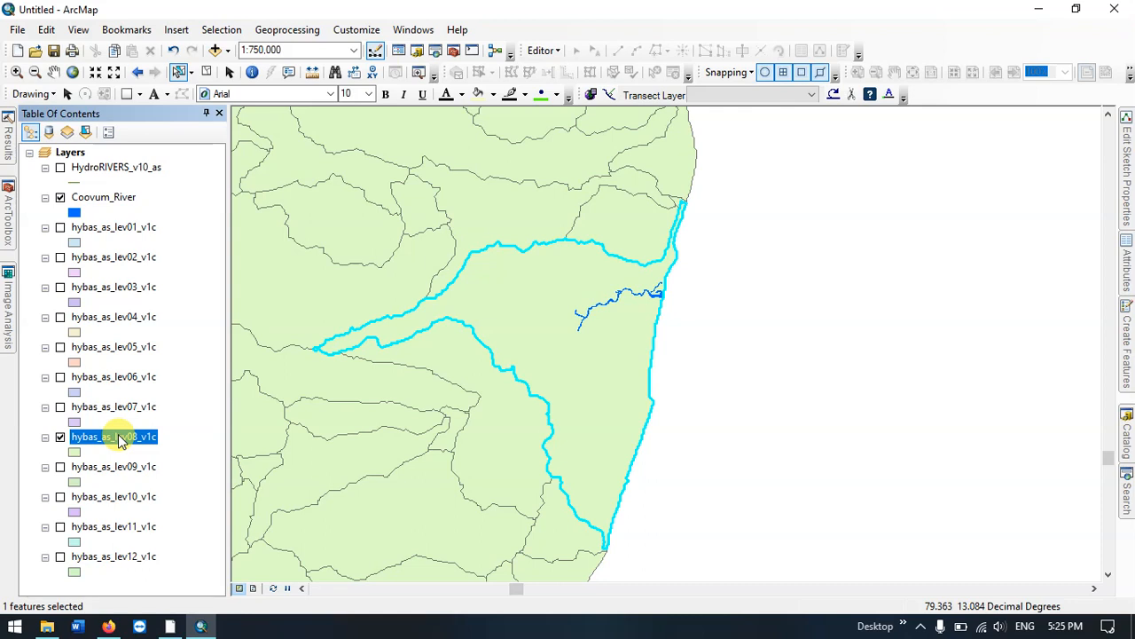
pyautogui.rightClick(119, 441)
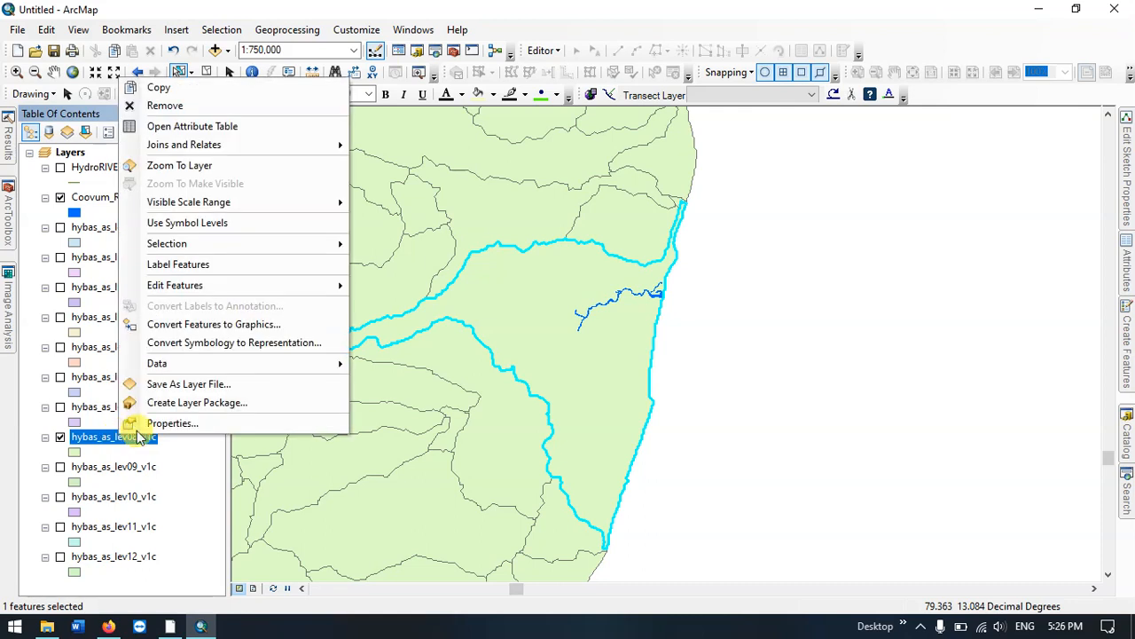
pyautogui.moveTo(234, 365)
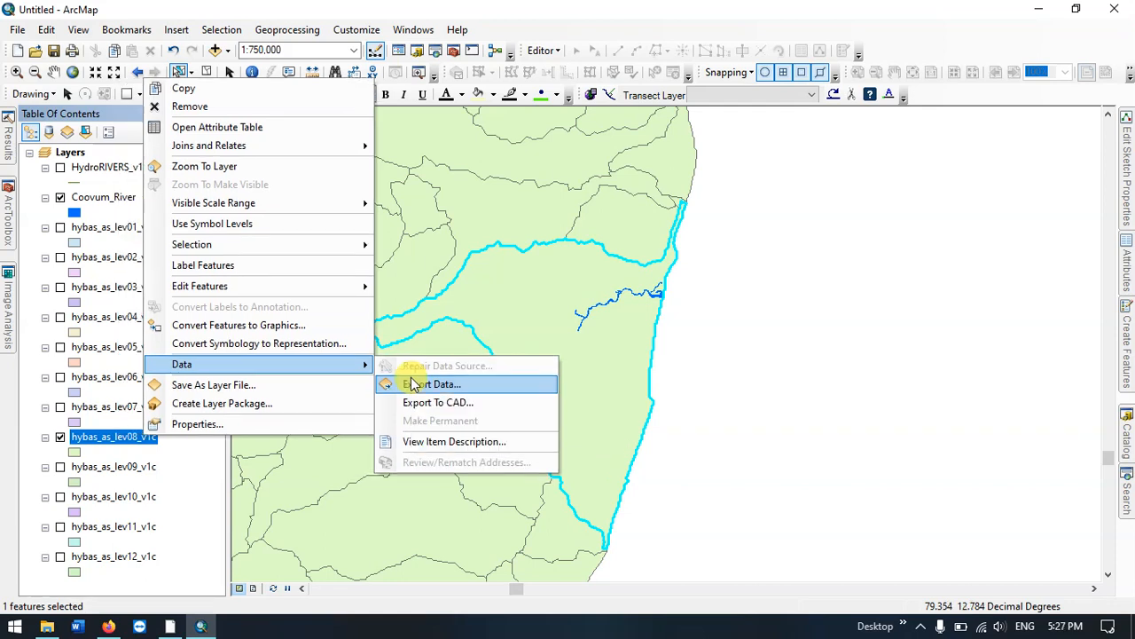
pyautogui.click(414, 383)
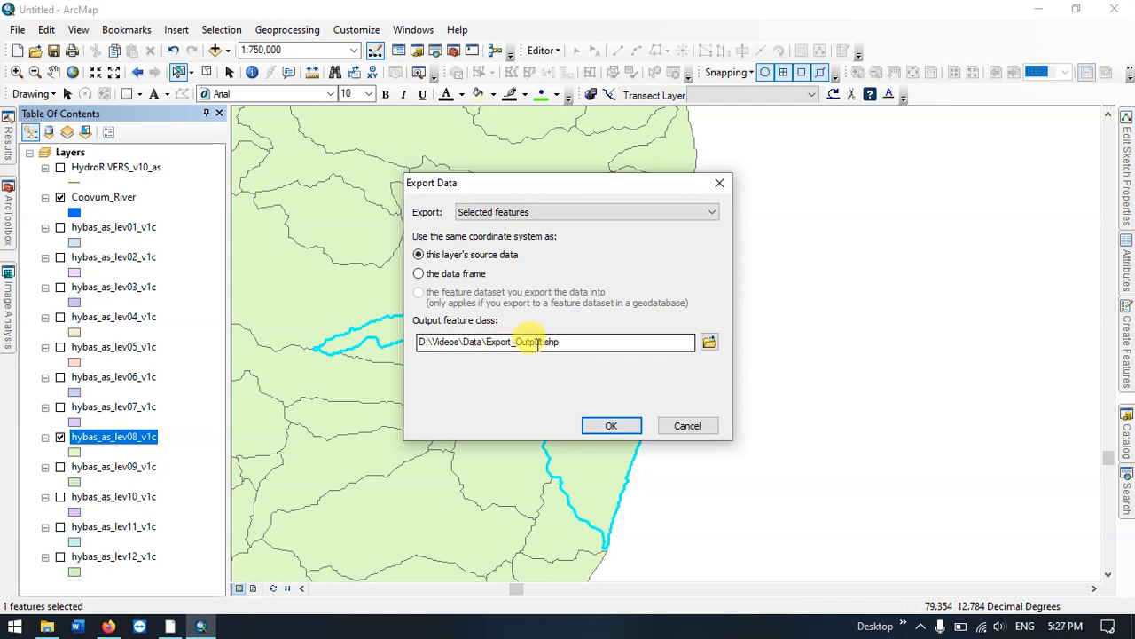
pyautogui.click(709, 343)
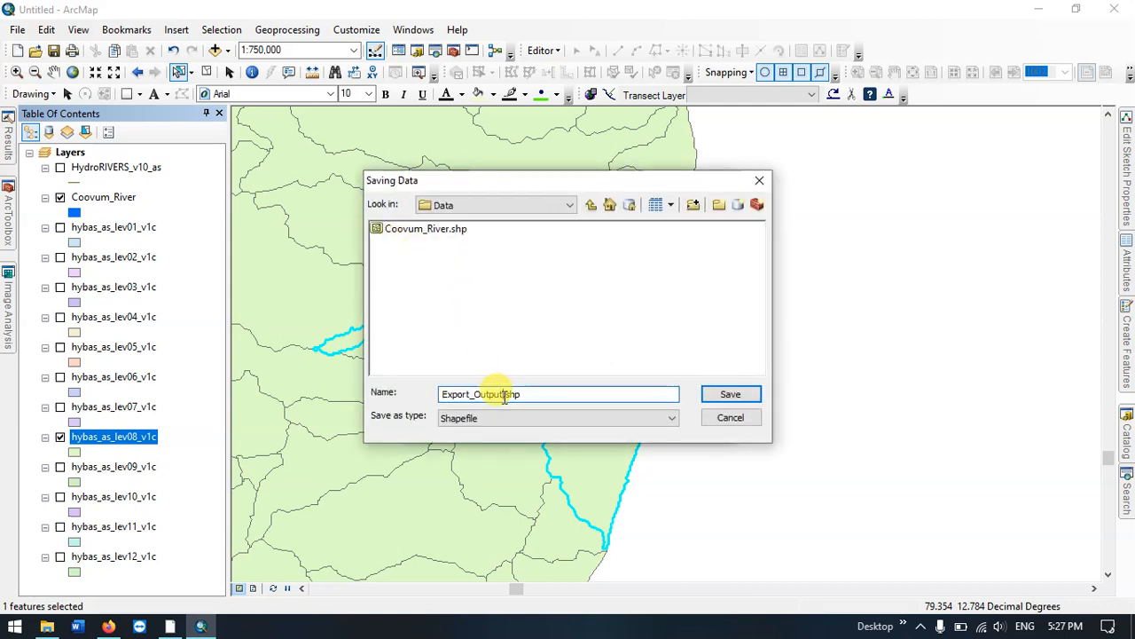
pyautogui.moveTo(504, 397); pyautogui.dragTo(439, 399)
pyautogui.write('Basin')
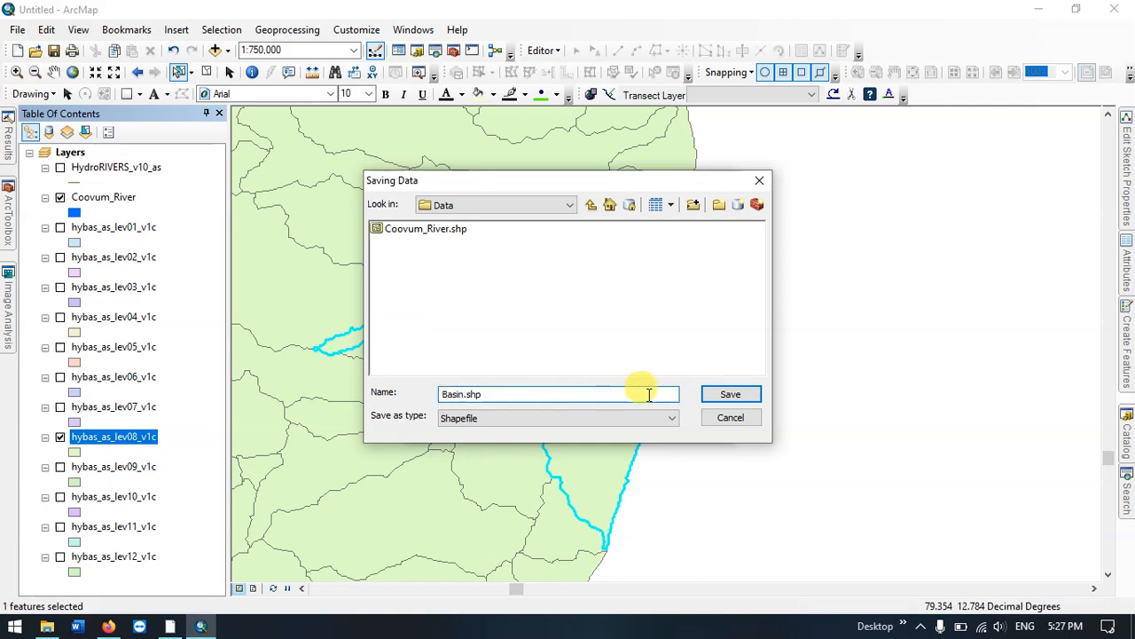
pyautogui.click(720, 394)
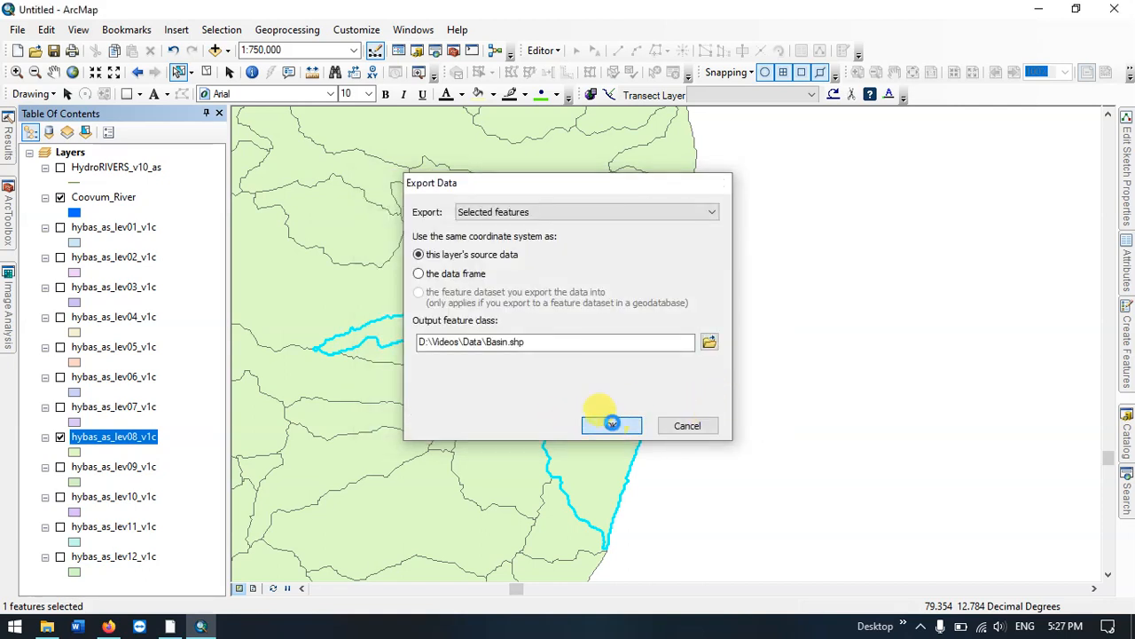
pyautogui.click(608, 425)
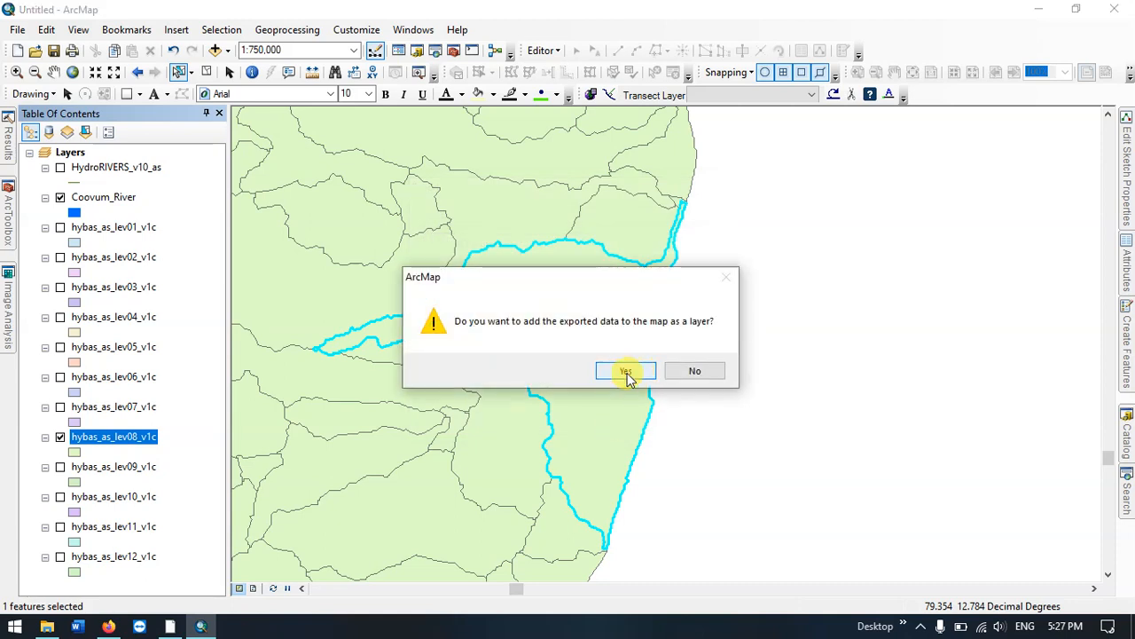
pyautogui.click(626, 372)
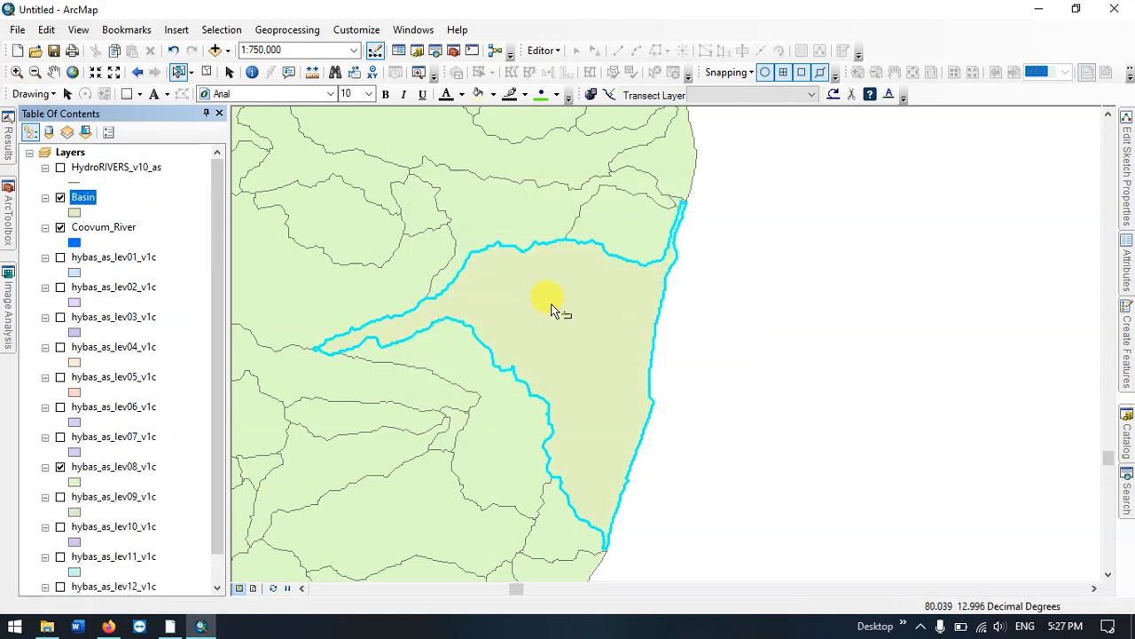
# Hide the Basin layer and display hybas_as_lev09_v1c instead of hybas_as_lev08_v1c.
pyautogui.click(59, 199)
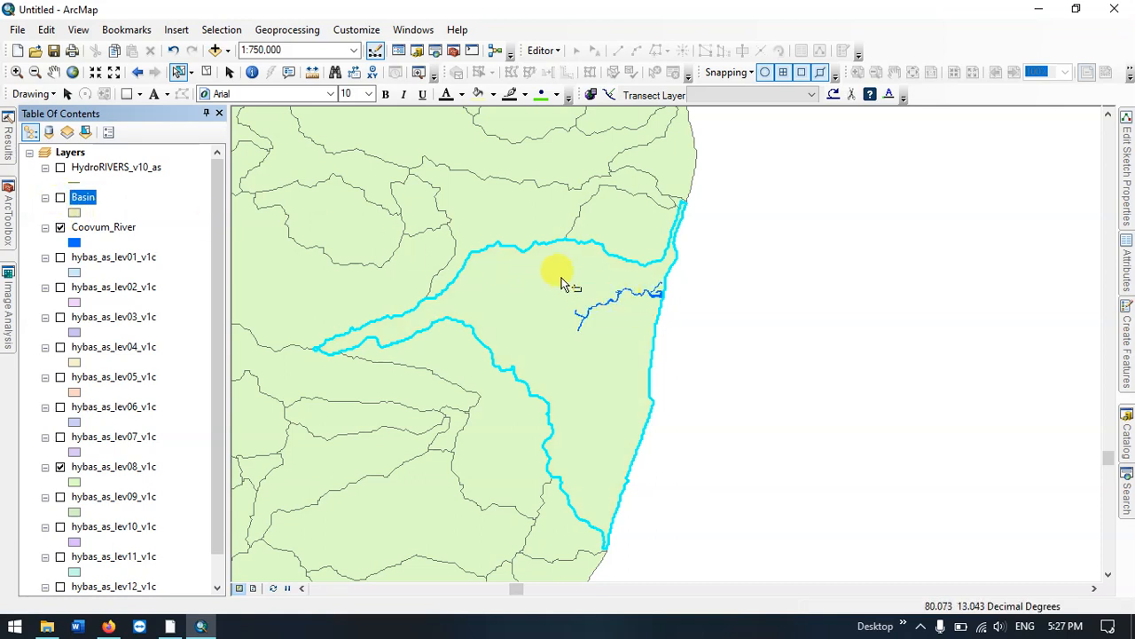
pyautogui.click(59, 199)
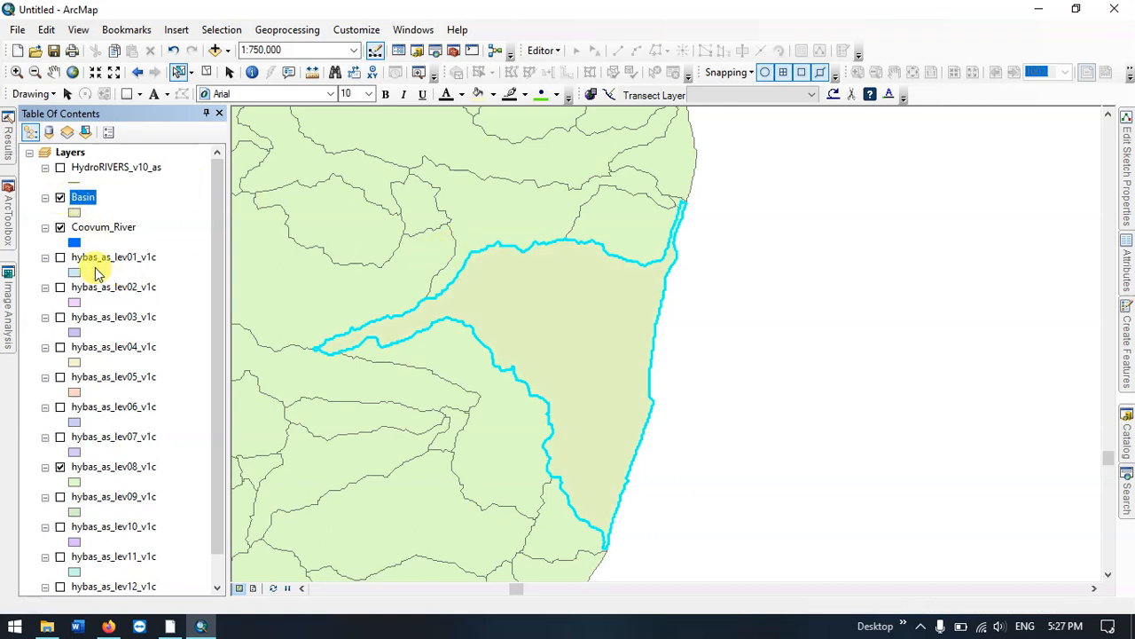
pyautogui.scroll(-1, 115, 286)
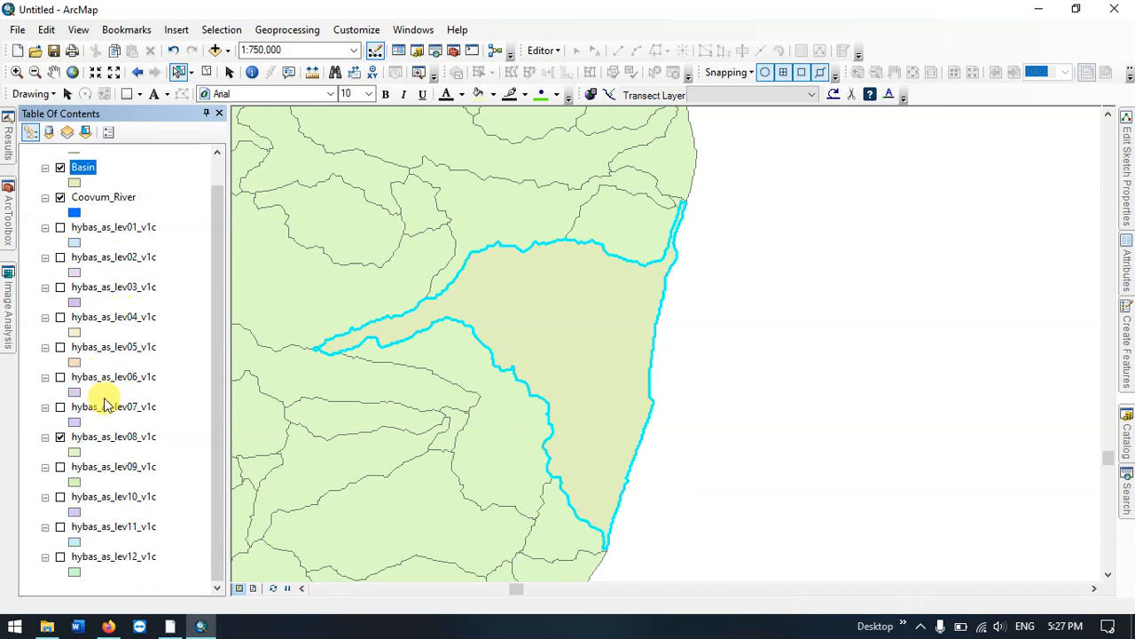
pyautogui.scroll(1, 57, 218)
pyautogui.click(60, 198)
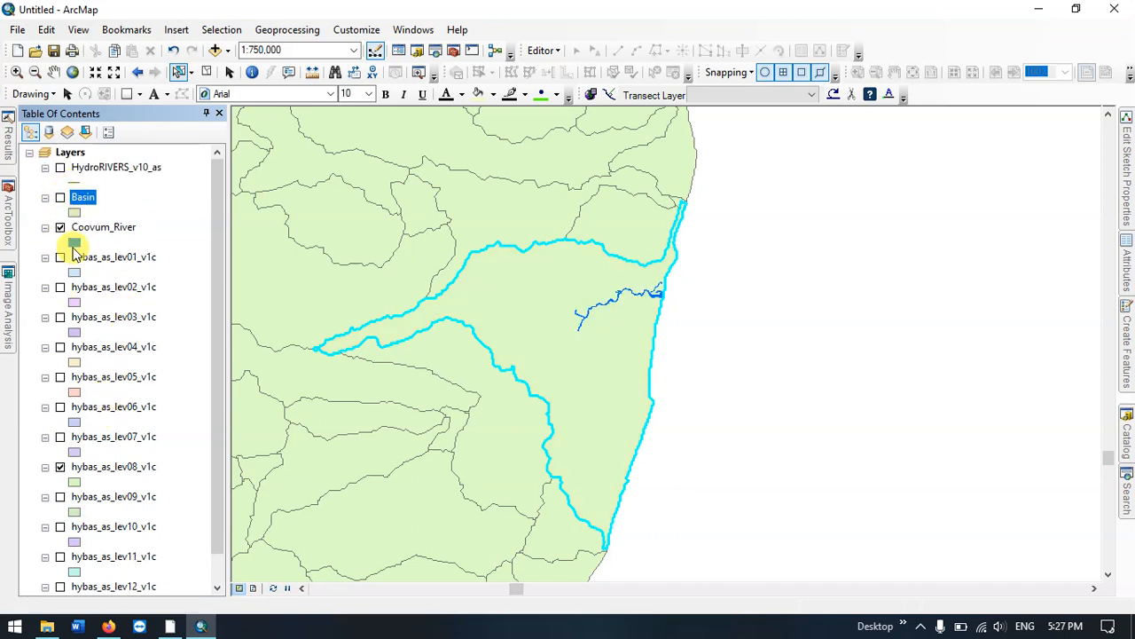
pyautogui.scroll(-1, 110, 341)
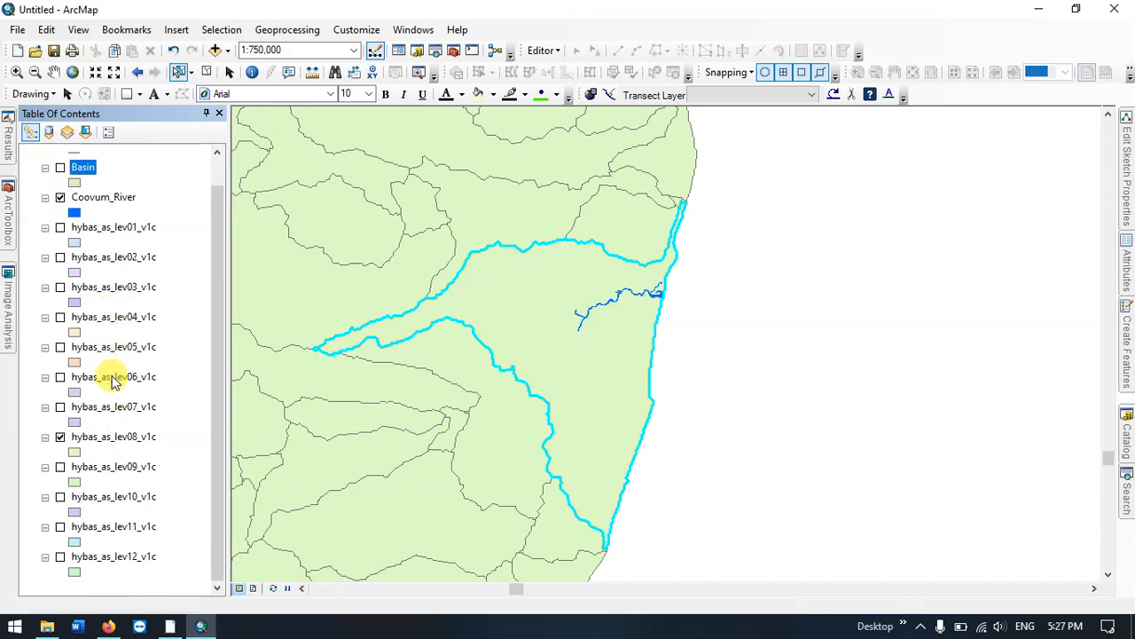
pyautogui.click(59, 468)
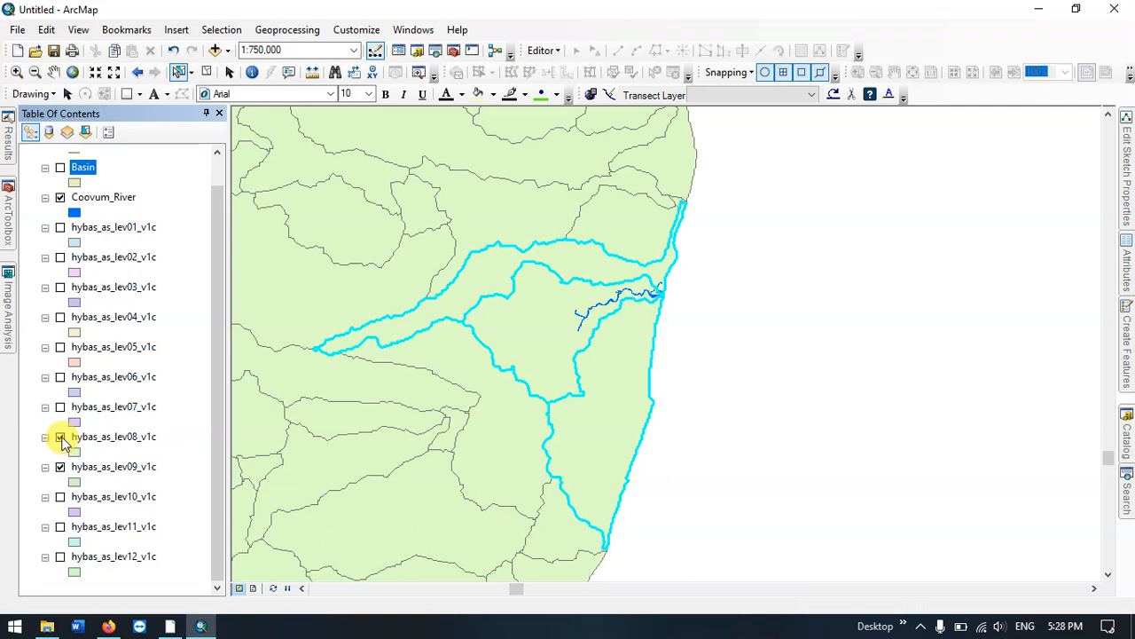
pyautogui.click(60, 438)
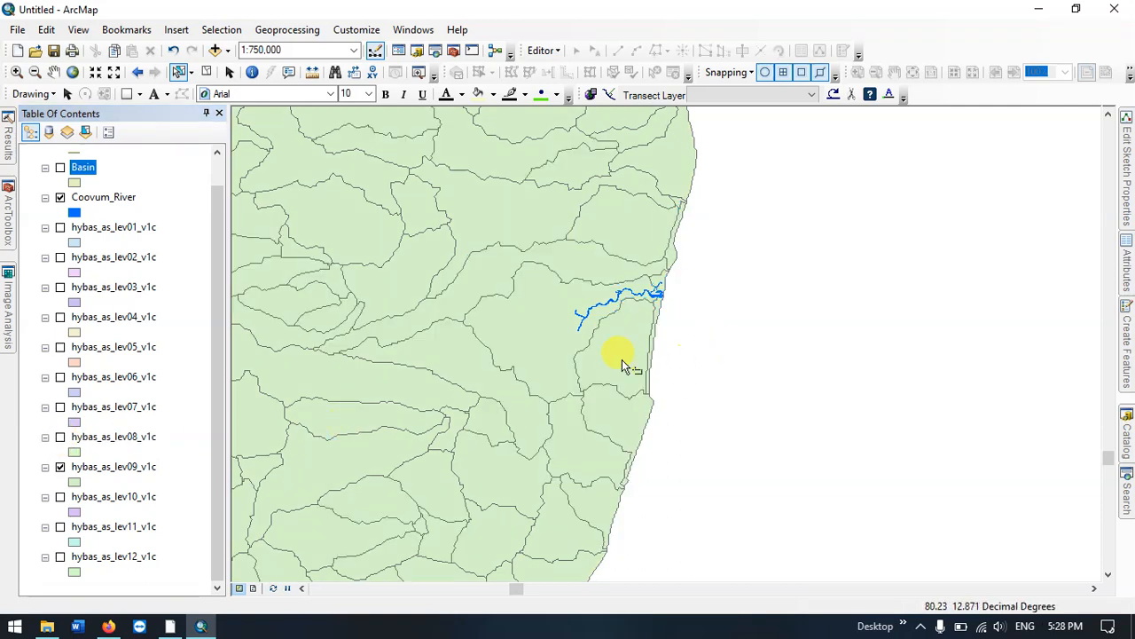
# Show the Basin layer as an outline only, with no fill color and an outline width of 3.
pyautogui.scroll(1, 98, 229)
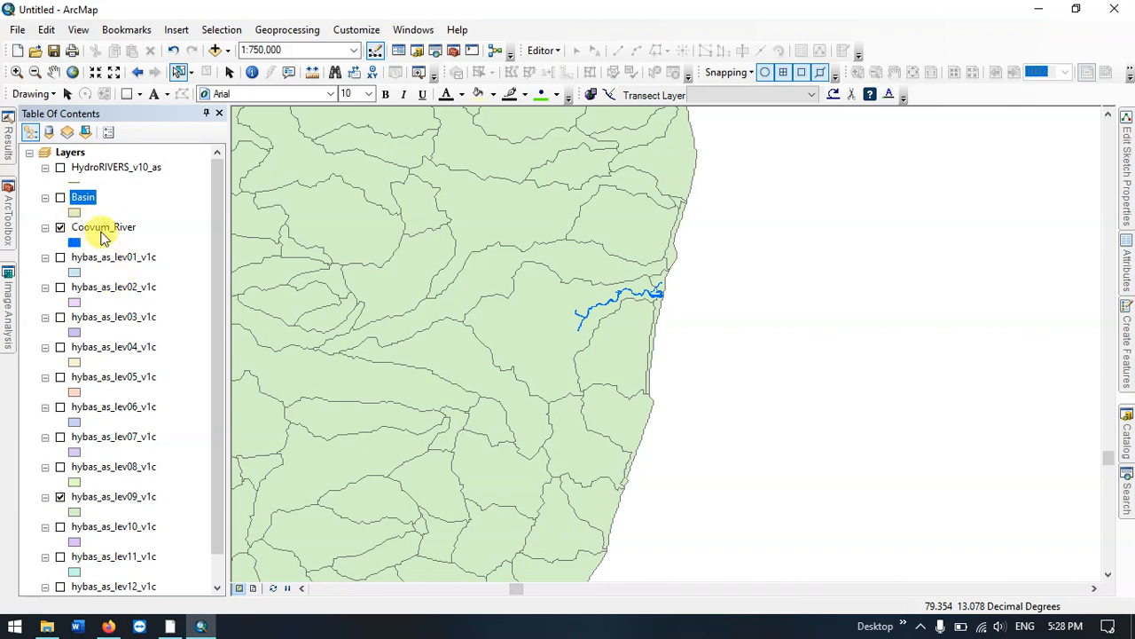
pyautogui.click(74, 212)
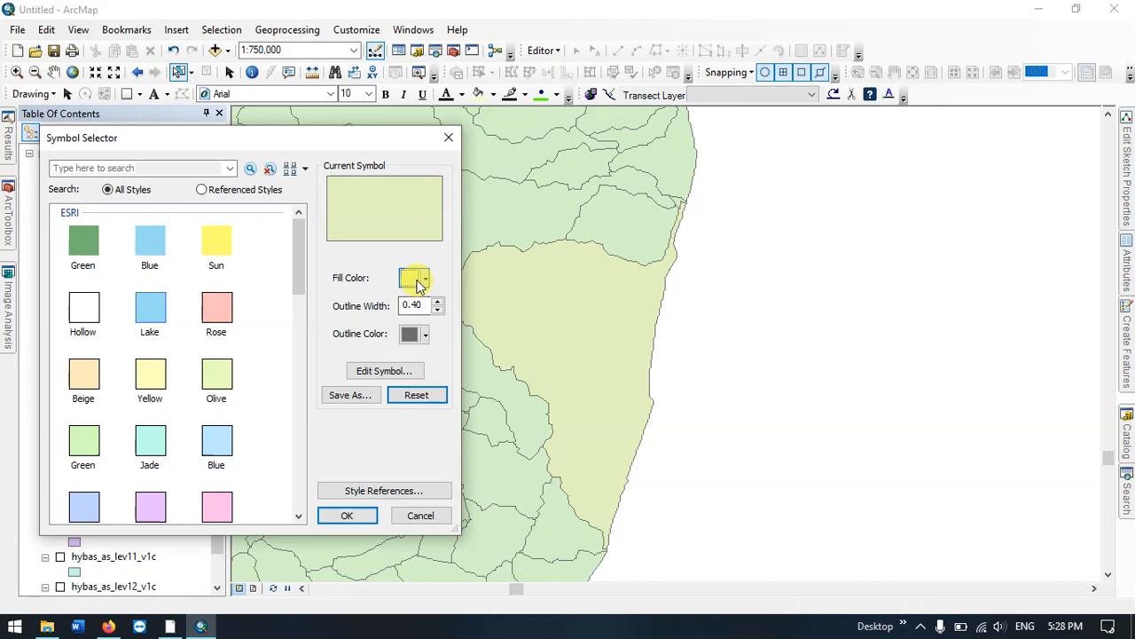
pyautogui.click(418, 283)
pyautogui.click(422, 297)
pyautogui.write('3')
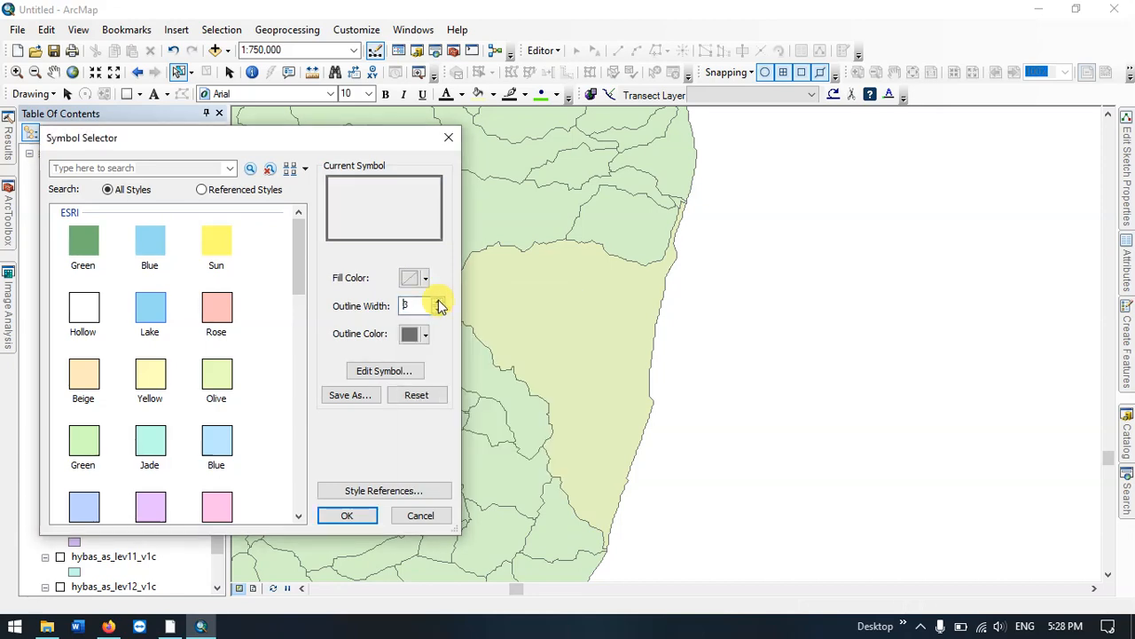
pyautogui.click(360, 516)
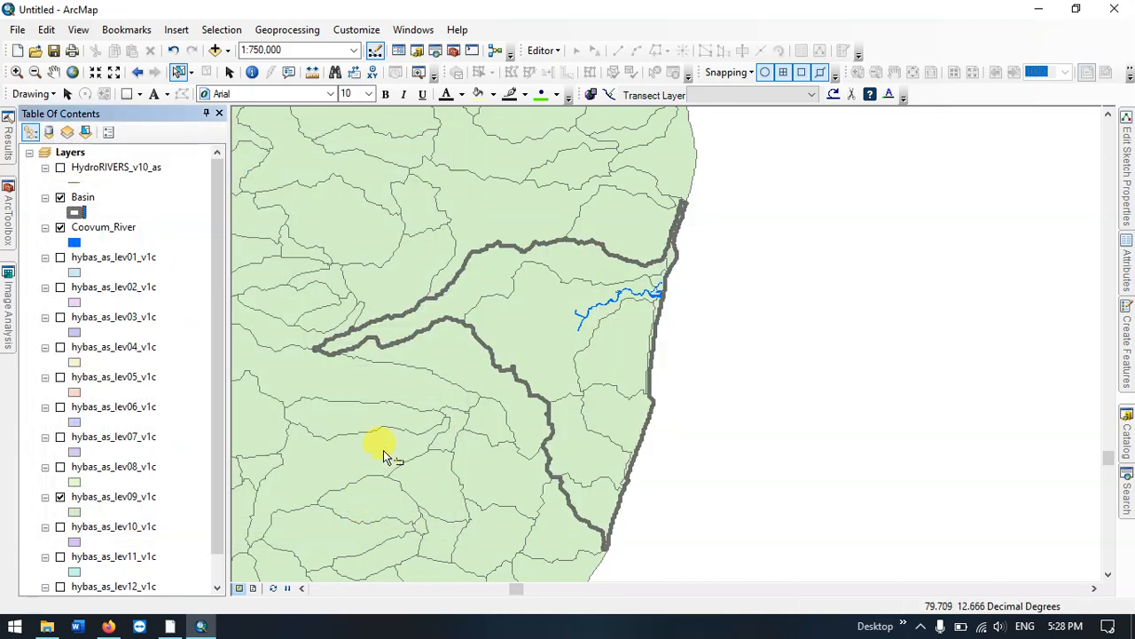
# Select the northern hybas_as_lev09_v1c sub-basin inside the Basin outline and clear the selection.
pyautogui.click(492, 282)
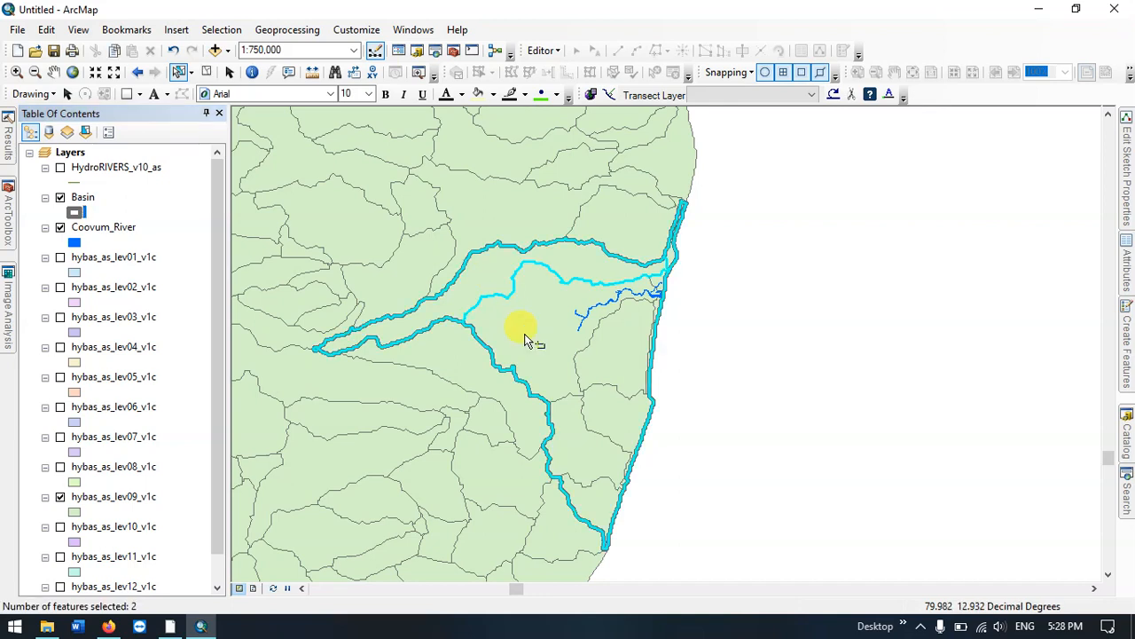
pyautogui.click(753, 311)
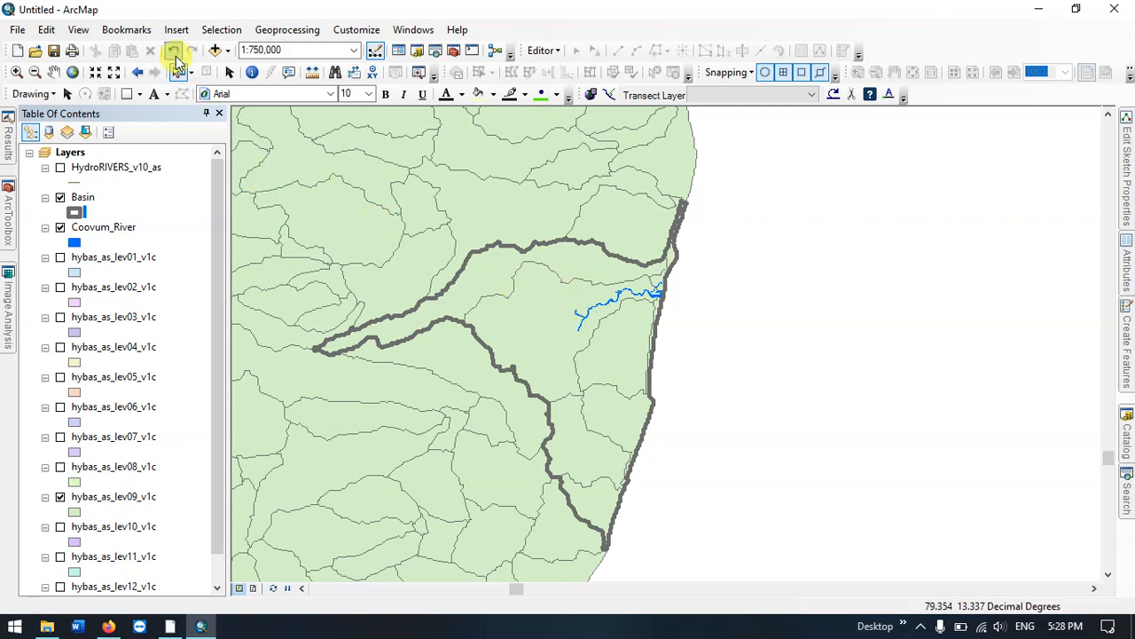
# Select by location the hybas_as_lev09_v1c features that have their centroid in the Basin layer.
pyautogui.click(203, 31)
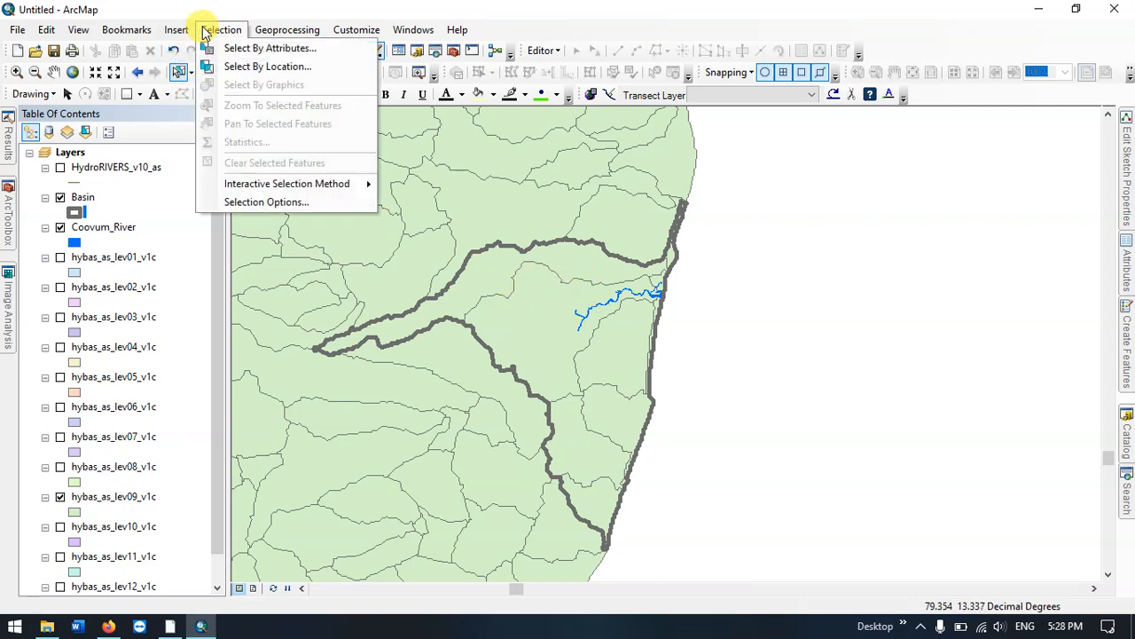
pyautogui.click(238, 77)
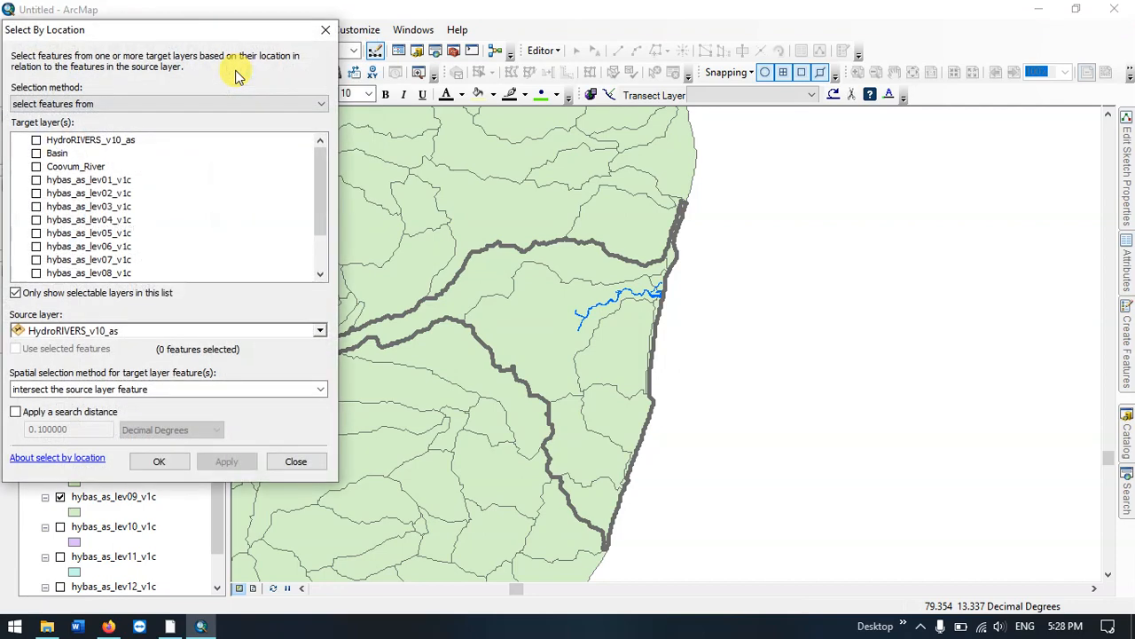
pyautogui.moveTo(158, 36); pyautogui.dragTo(376, 28)
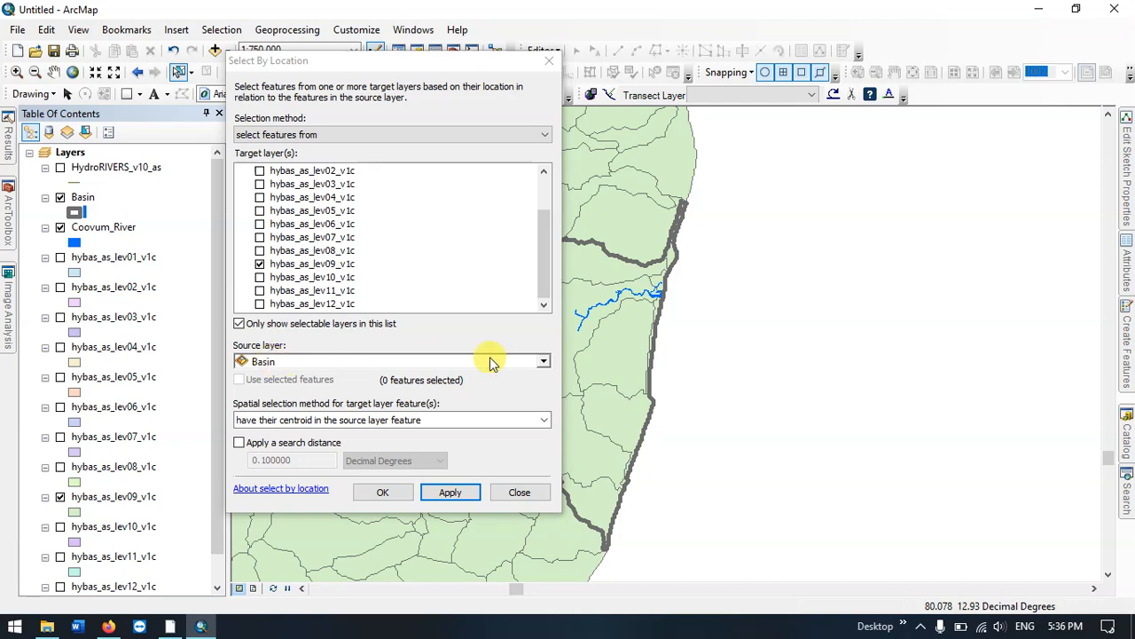
pyautogui.moveTo(436, 59); pyautogui.dragTo(505, 80)
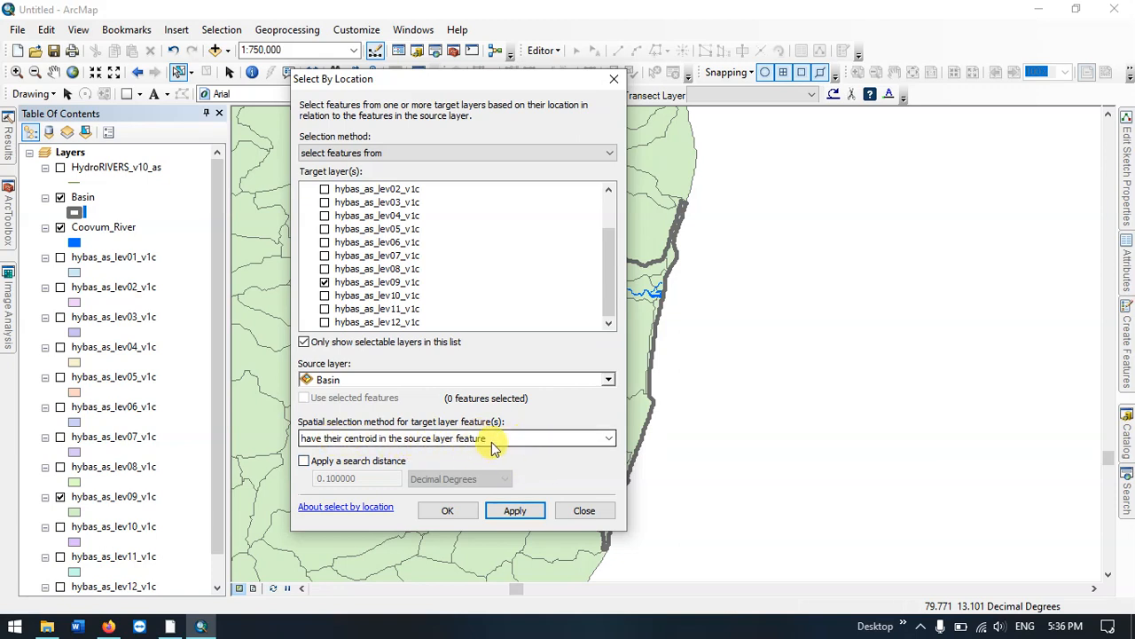
pyautogui.click(524, 518)
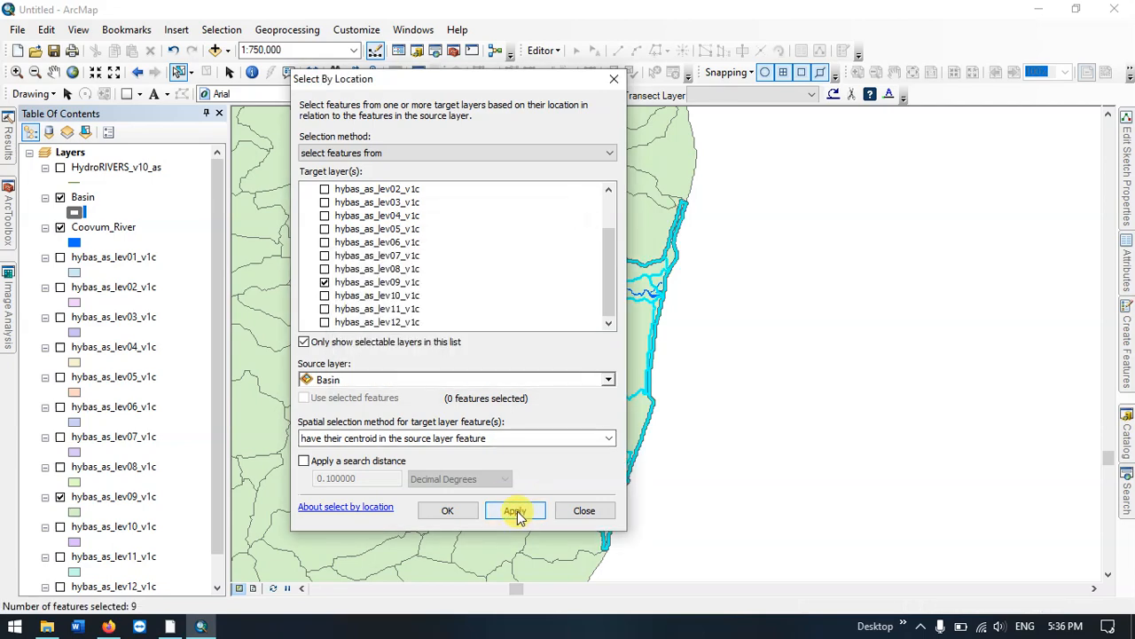
pyautogui.click(447, 510)
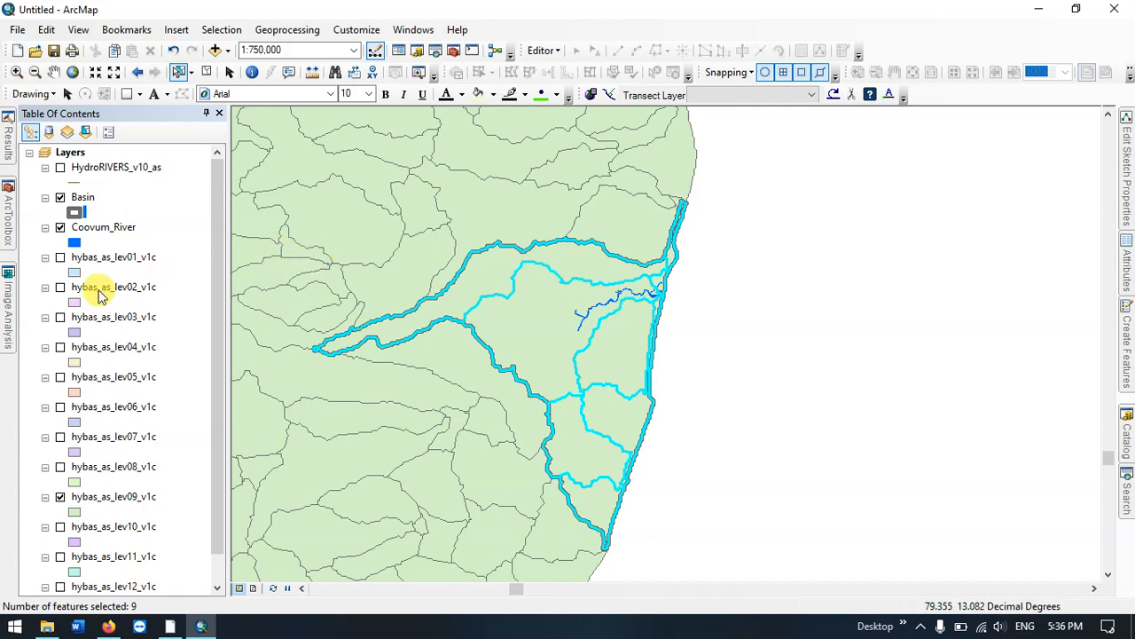
# Export the selected hybas_as_lev09_v1c features as the shapefile D:\Videos\Data\Subbasins.shp and add it to the map as a layer.
pyautogui.scroll(-1, 101, 286)
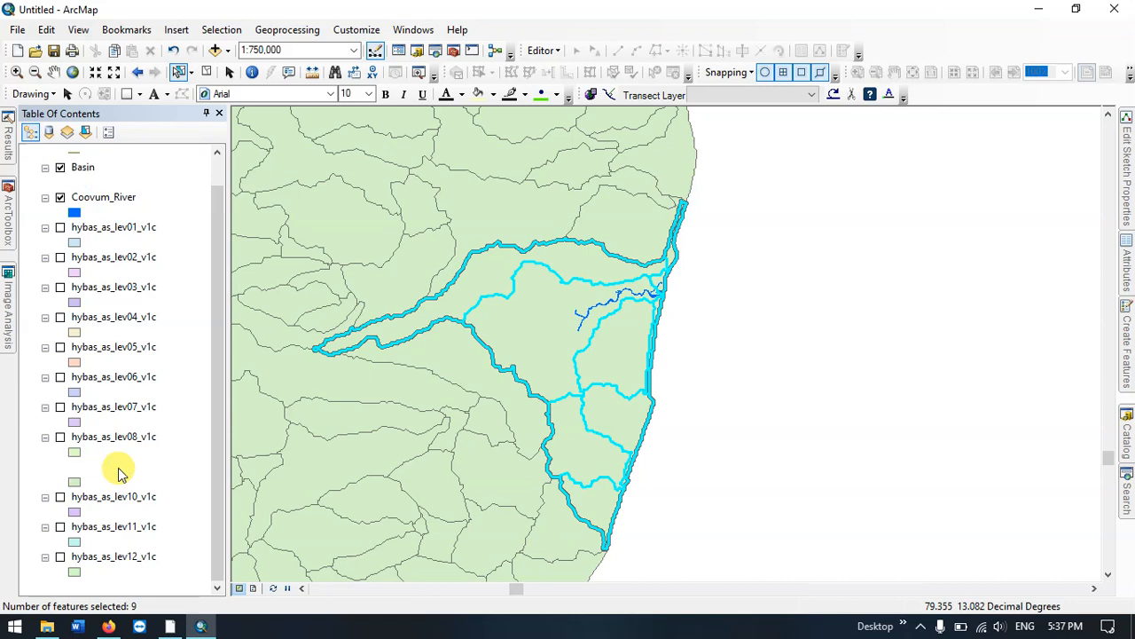
pyautogui.click(121, 473)
pyautogui.rightClick(120, 473)
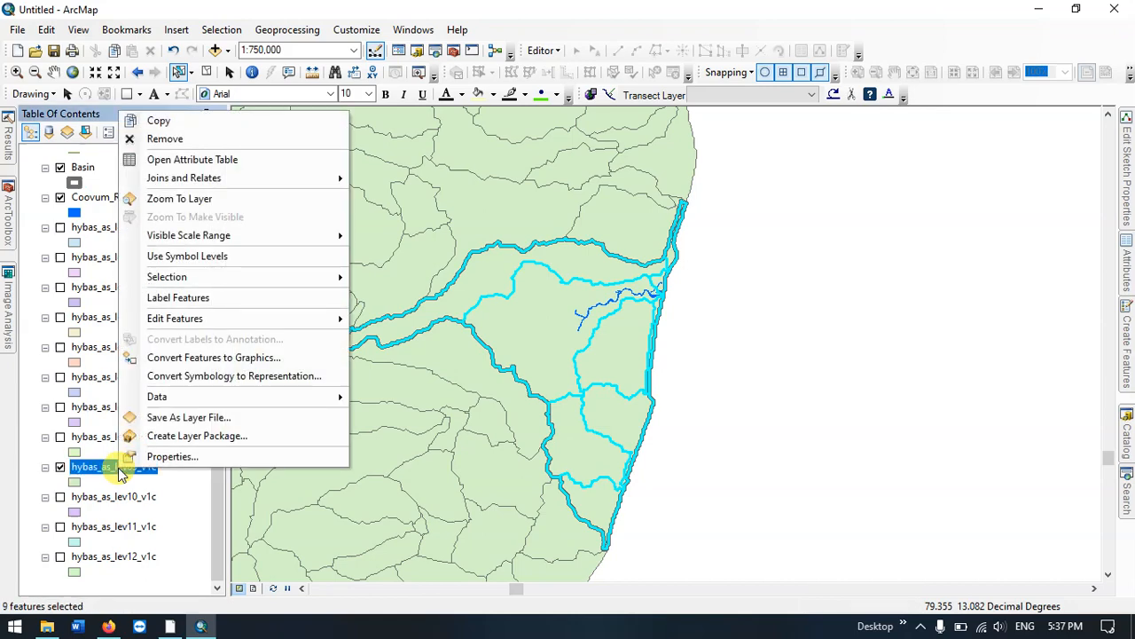
pyautogui.moveTo(337, 397)
pyautogui.click(446, 417)
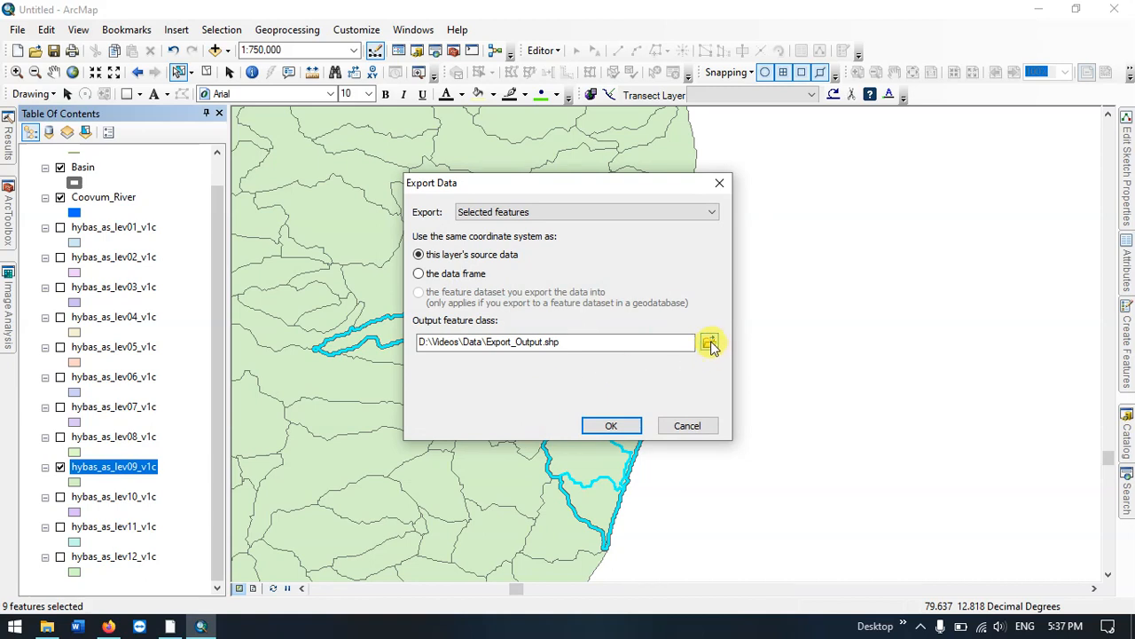
pyautogui.click(709, 343)
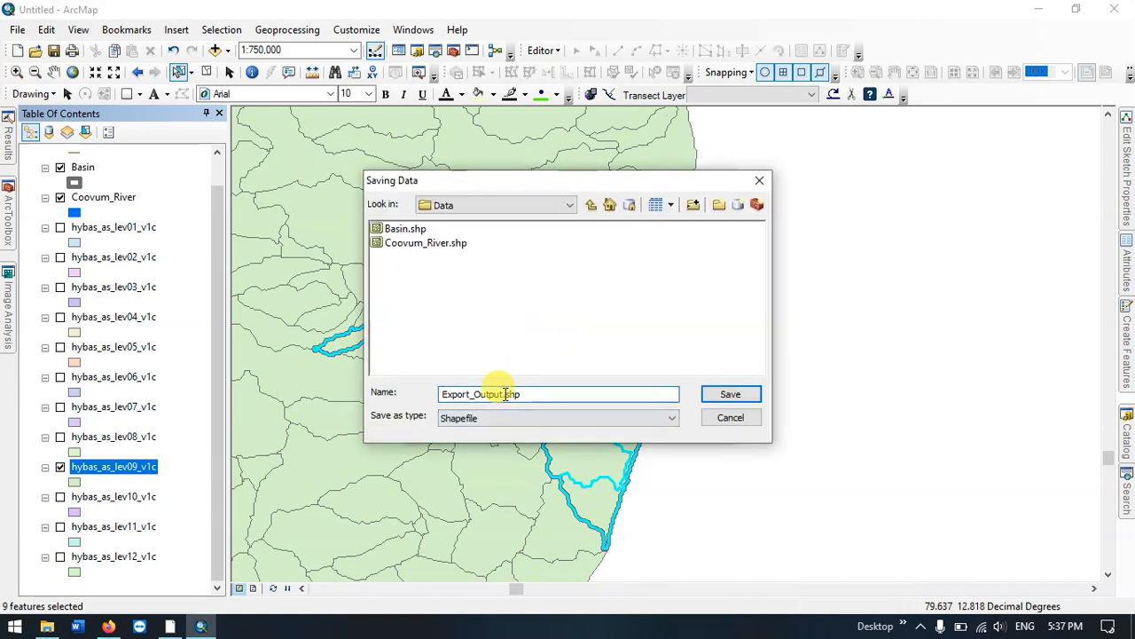
pyautogui.moveTo(504, 394); pyautogui.dragTo(418, 390)
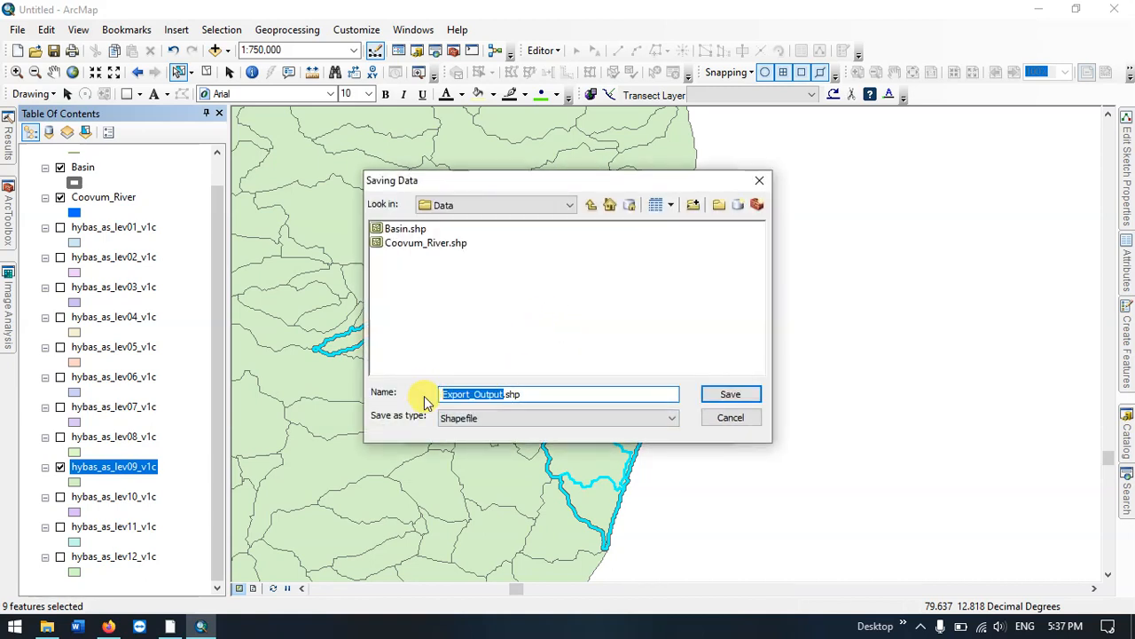
pyautogui.write('Su')
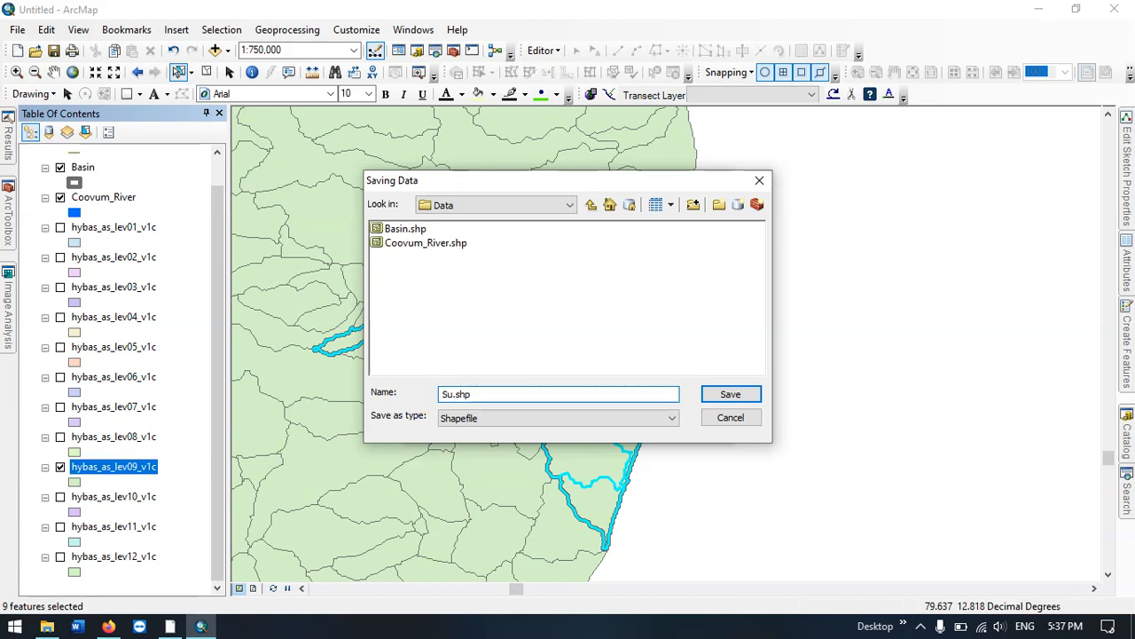
pyautogui.write('bbasins')
pyautogui.click(736, 397)
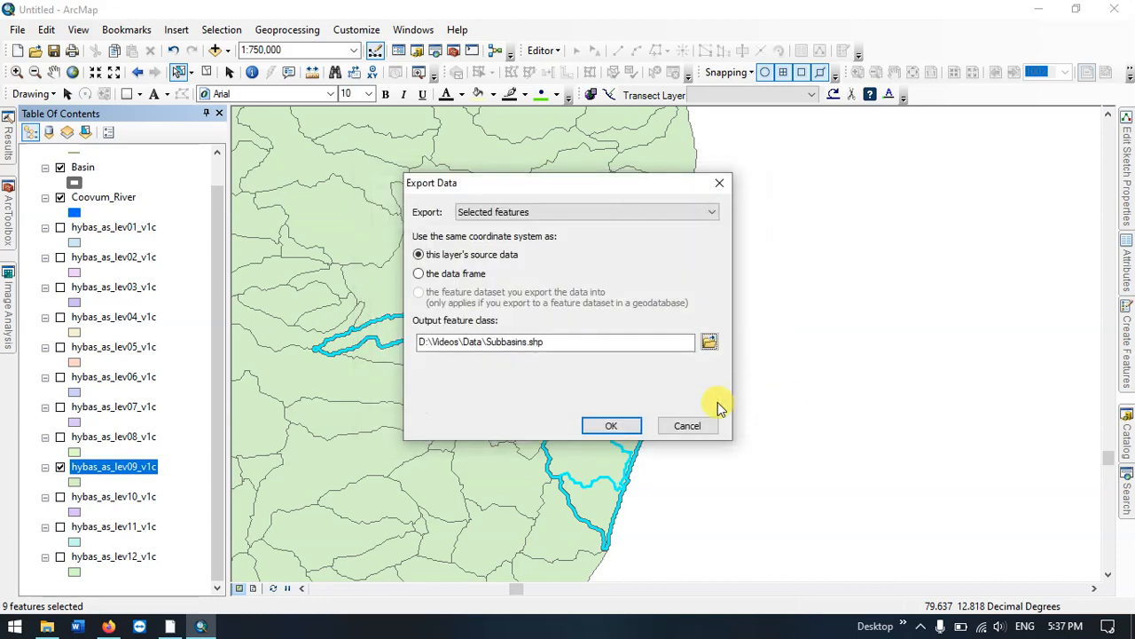
pyautogui.click(614, 426)
pyautogui.click(605, 364)
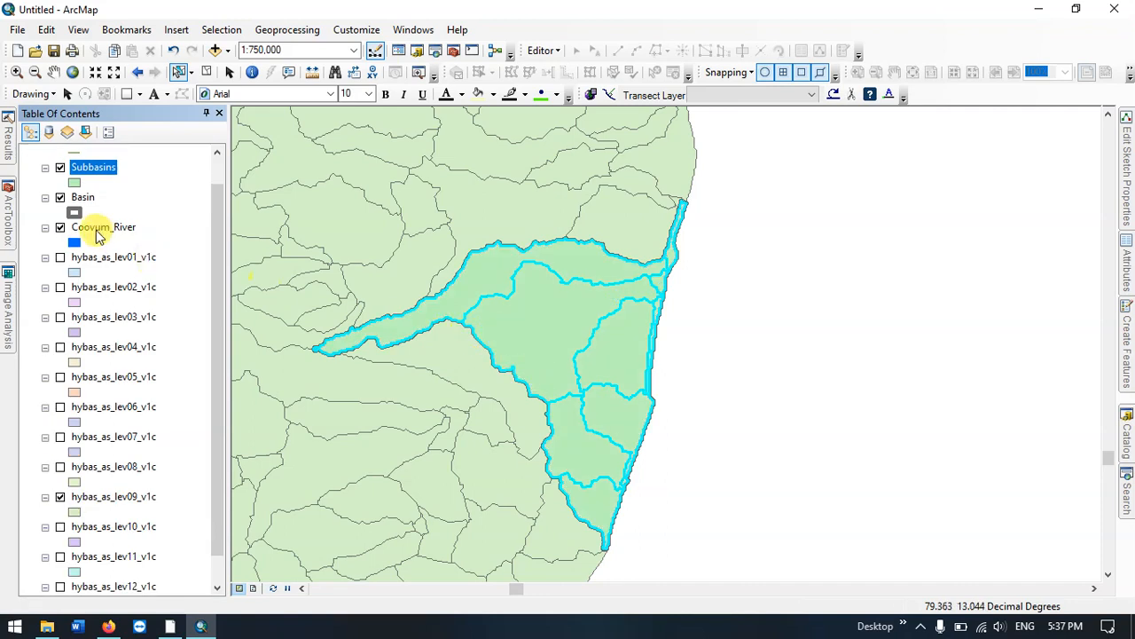
# Hide the hybas_as_lev09_v1c layer.
pyautogui.scroll(1, 82, 227)
pyautogui.scroll(-2, 81, 227)
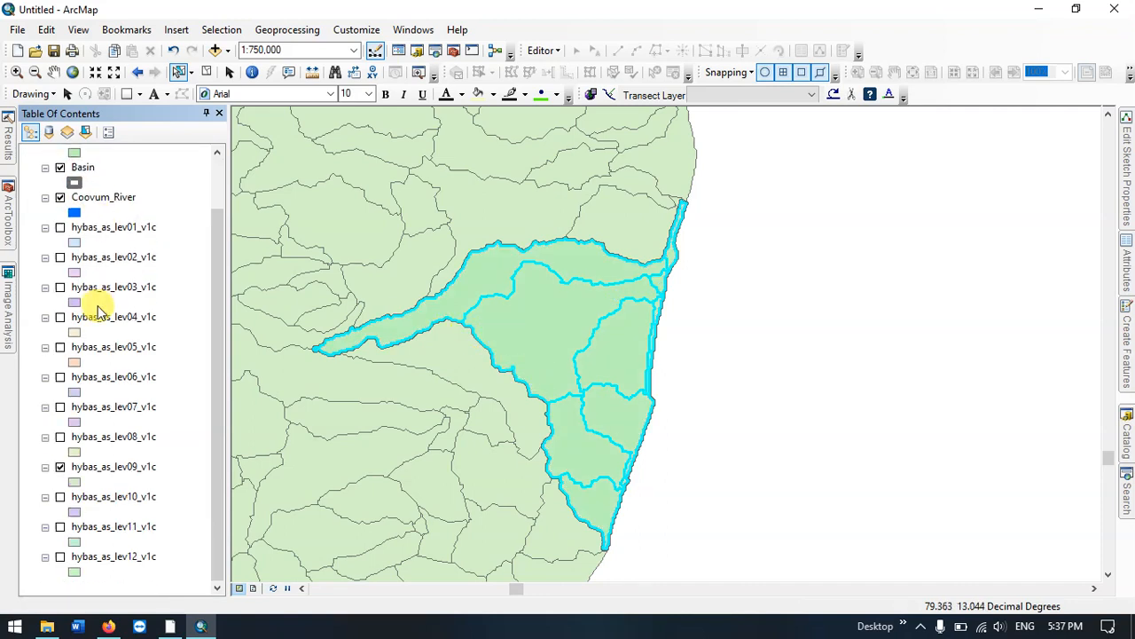
pyautogui.click(59, 466)
pyautogui.scroll(3, 61, 302)
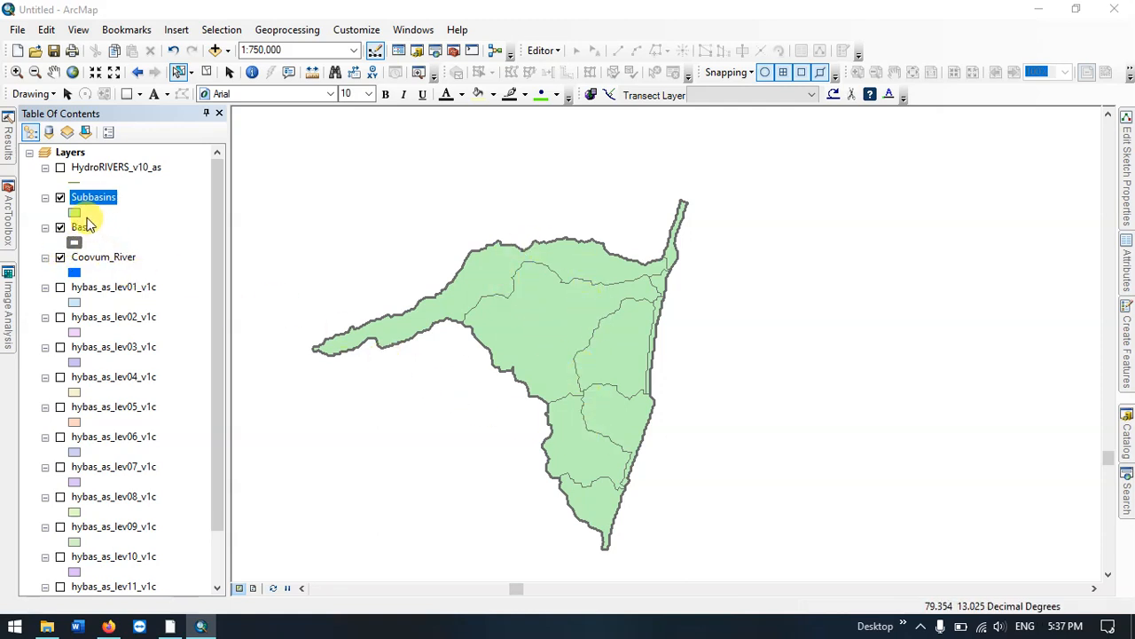
# Toggle the Subbasins layer off and on, and move the Coovum_River layer above Subbasins in the drawing order.
pyautogui.click(60, 197)
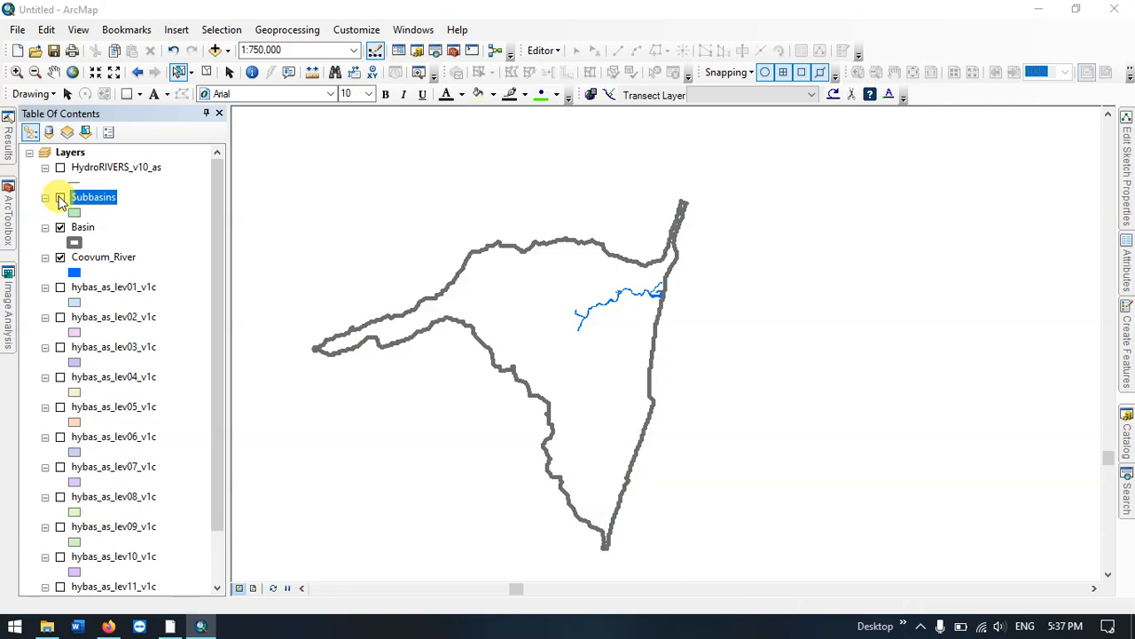
pyautogui.click(61, 197)
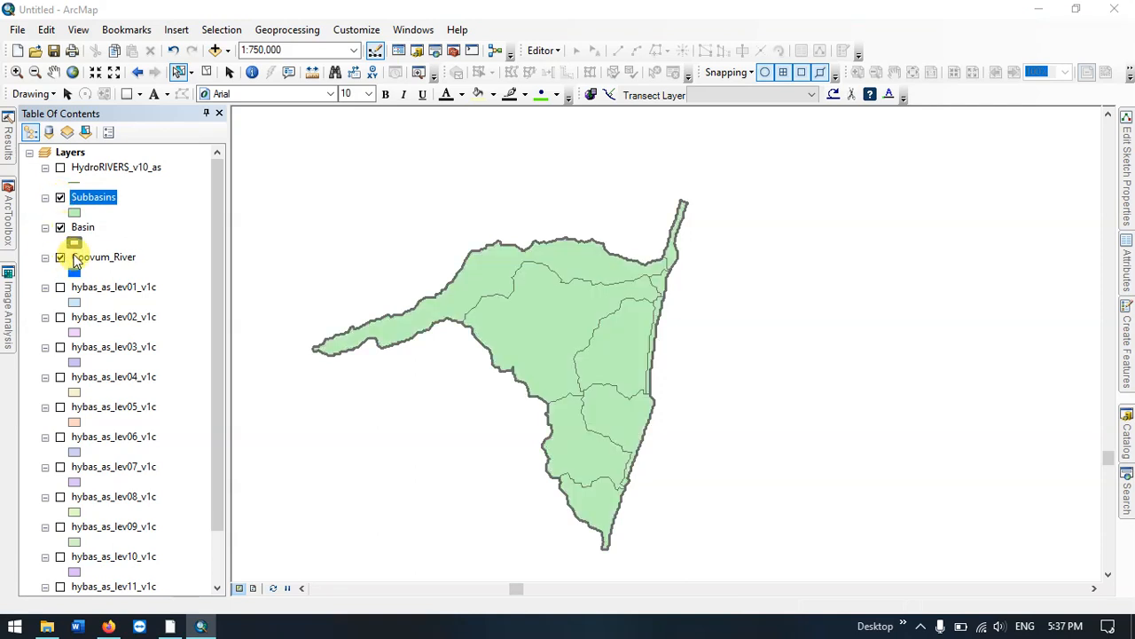
pyautogui.click(82, 257)
pyautogui.moveTo(111, 182); pyautogui.dragTo(108, 185)
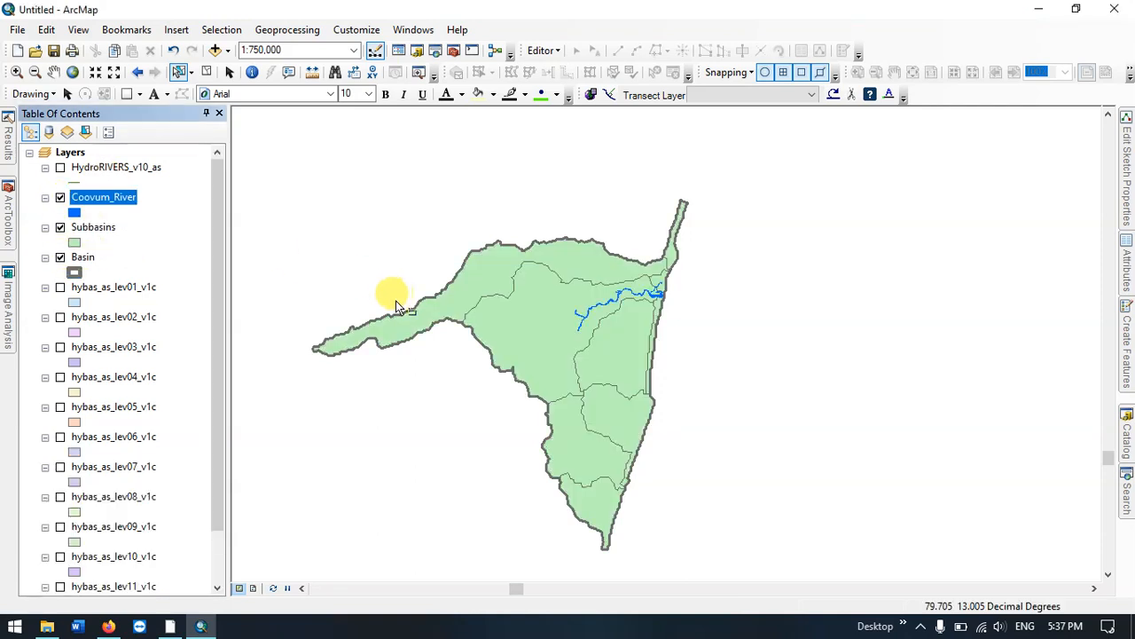
# Select the sub-basin containing the Coovum River on the map and clear the selection.
pyautogui.click(550, 312)
pyautogui.click(730, 291)
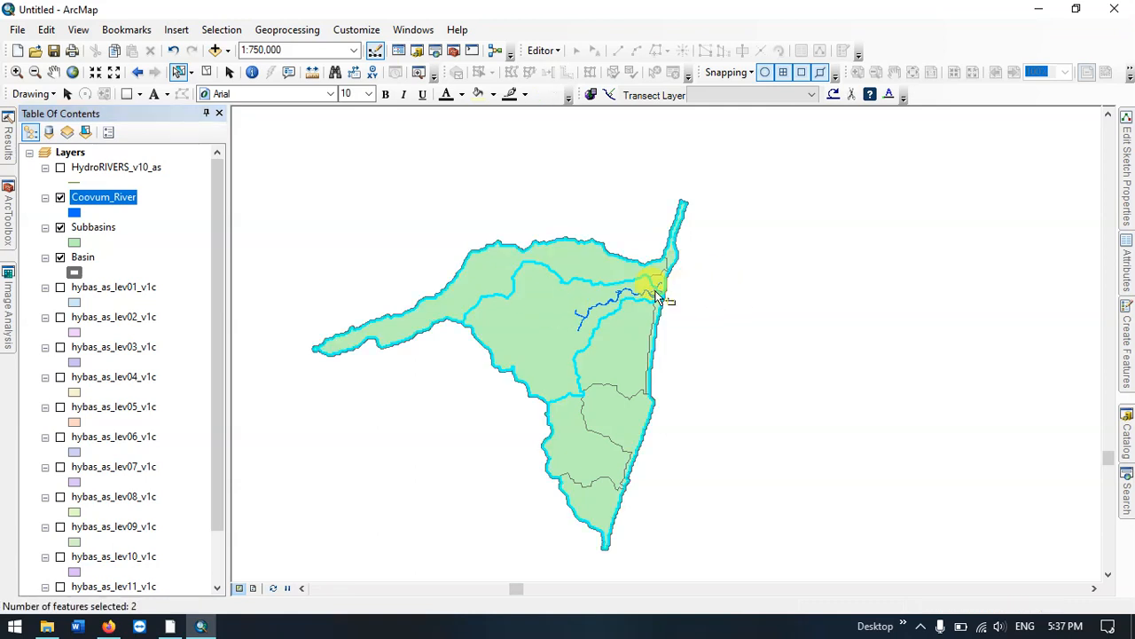
pyautogui.click(549, 302)
pyautogui.click(760, 308)
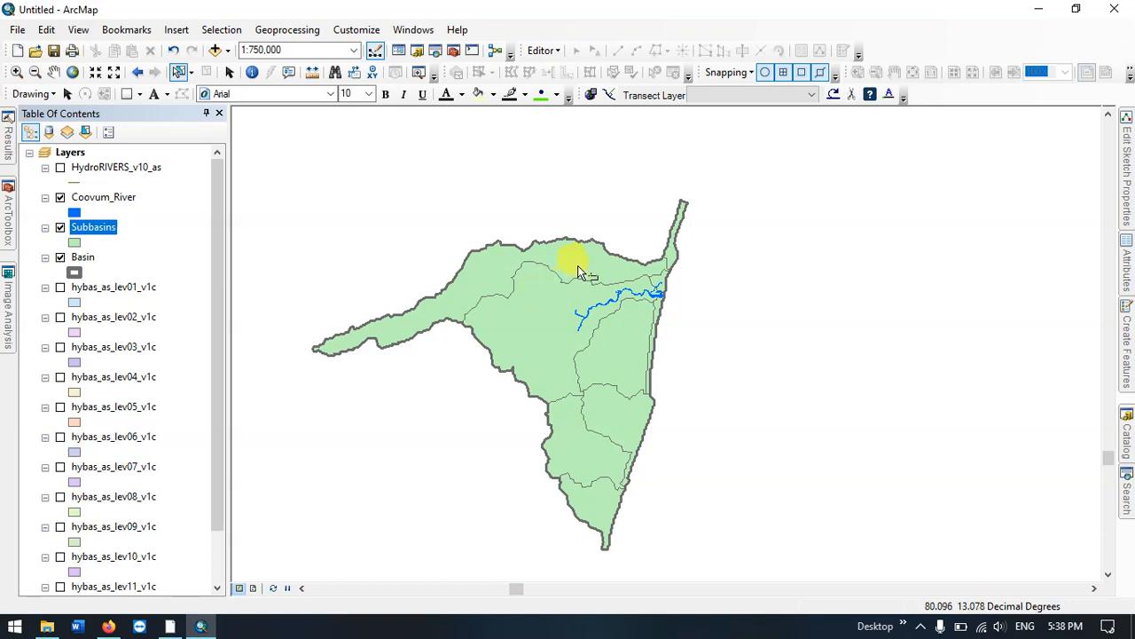
# Examine the sub-basin IDs and the SUB_AREA and UP_AREA fields in the Subbasins attribute table, and close the table.
pyautogui.rightClick(86, 227)
pyautogui.click(133, 272)
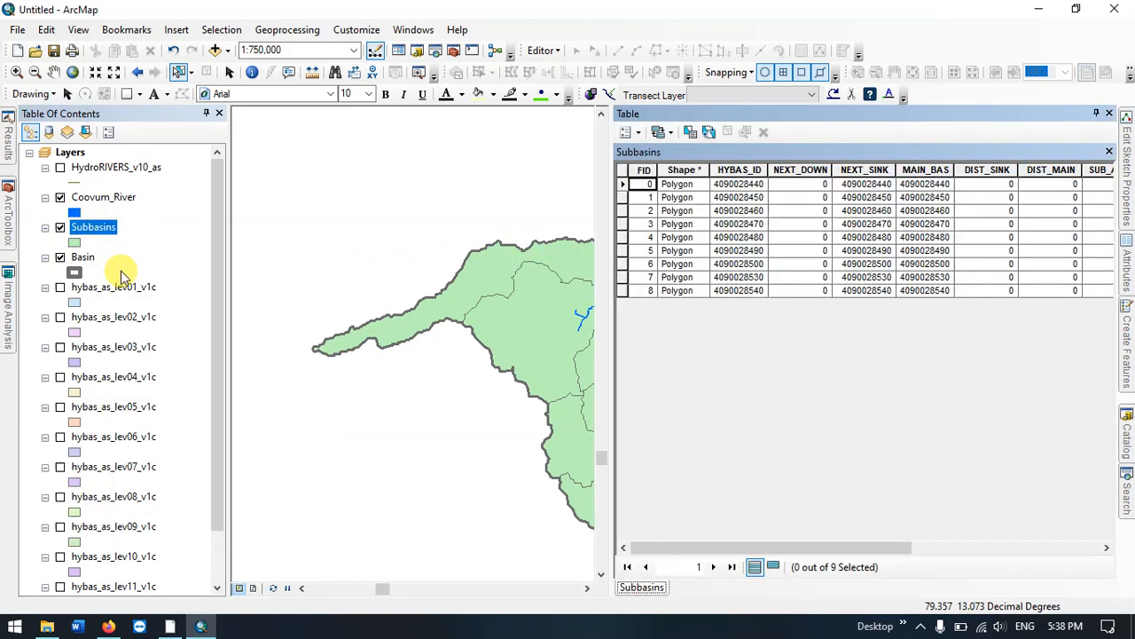
pyautogui.hscroll(5, 835, 241)
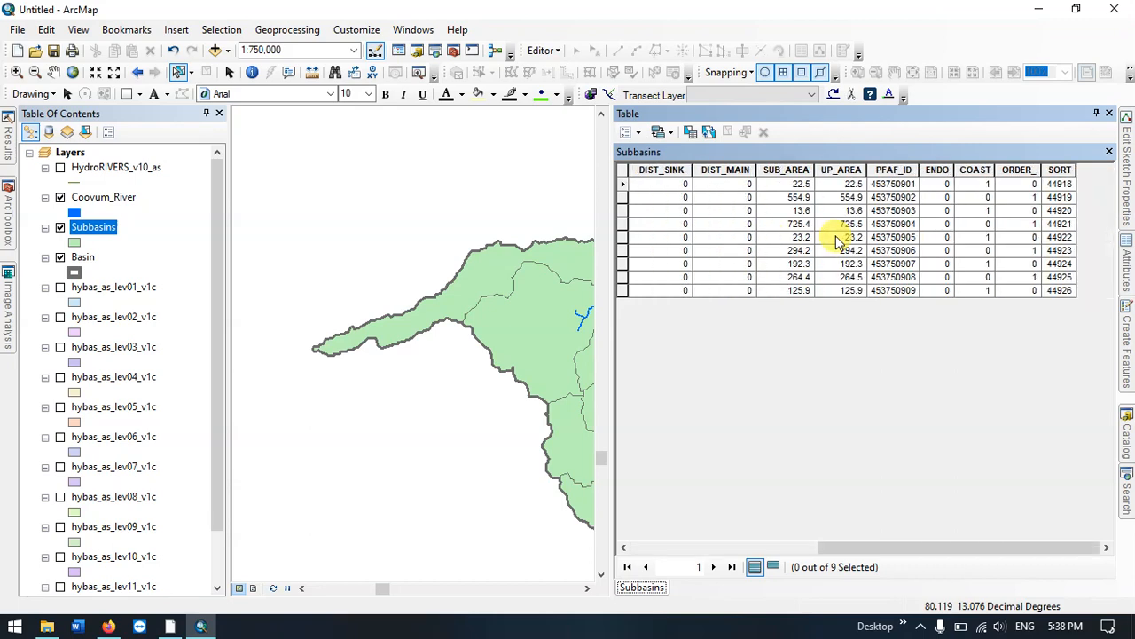
pyautogui.hscroll(-3, 836, 241)
pyautogui.hscroll(3, 836, 241)
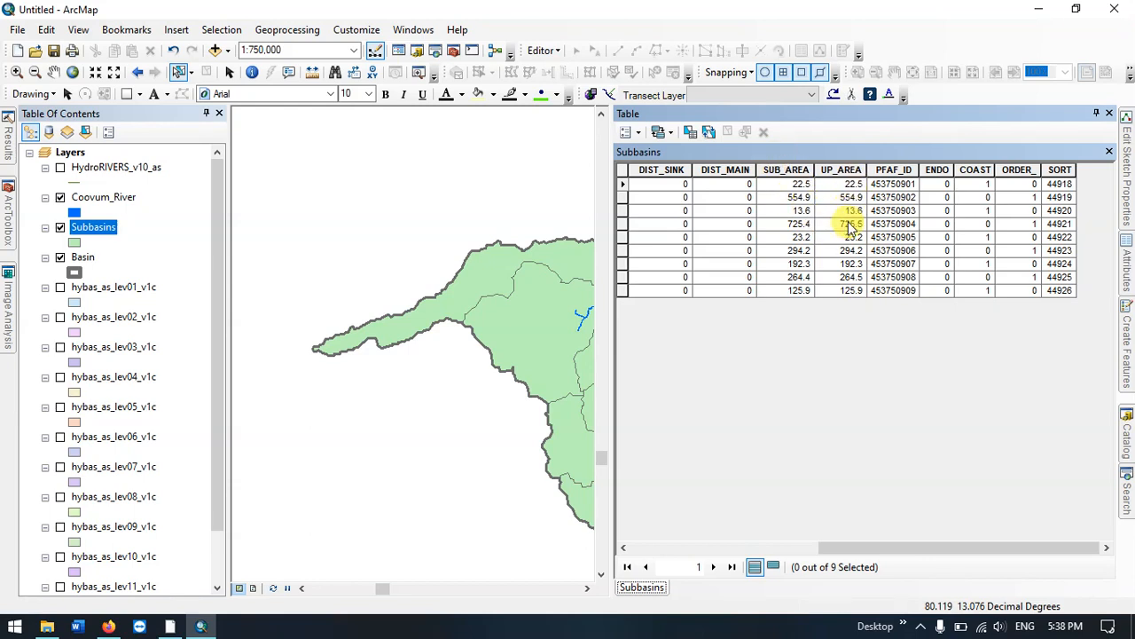
pyautogui.hscroll(-5, 848, 228)
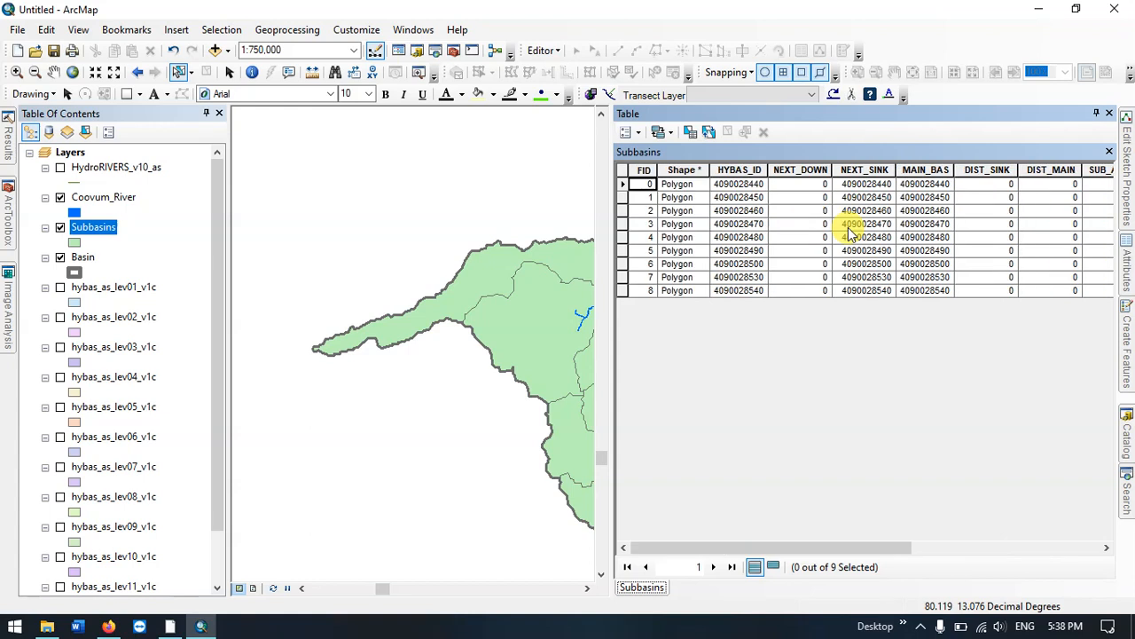
pyautogui.click(1109, 112)
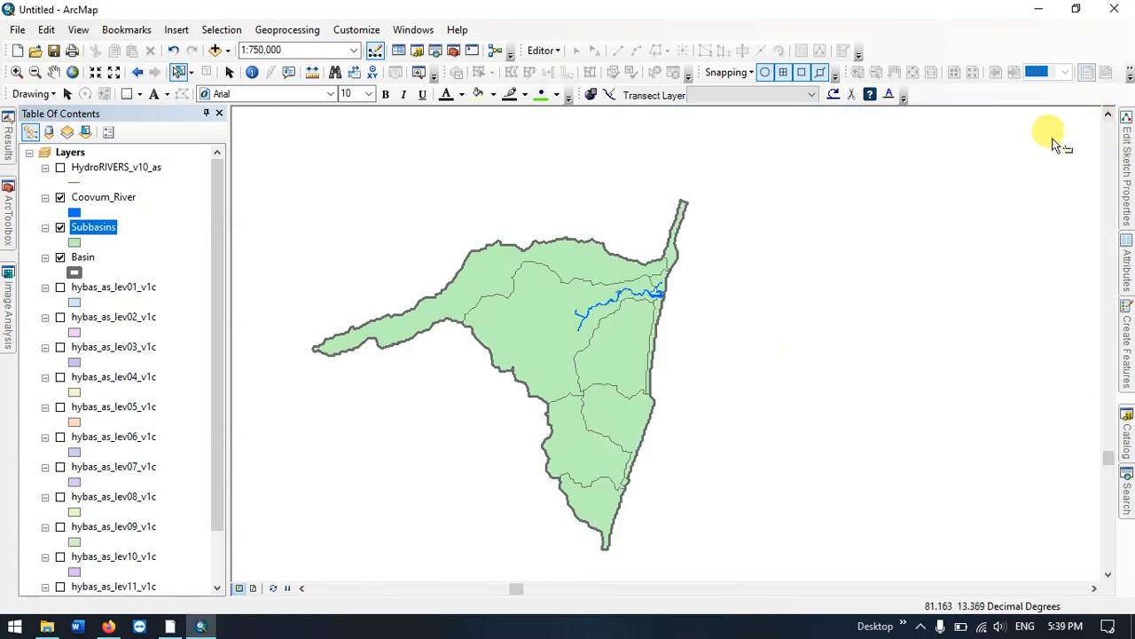
# Hide the Basin layer and export only the Subbasins polygon containing the Coovum River as the shapefile Study_Subbasin.shp in the Data folder.
pyautogui.click(59, 258)
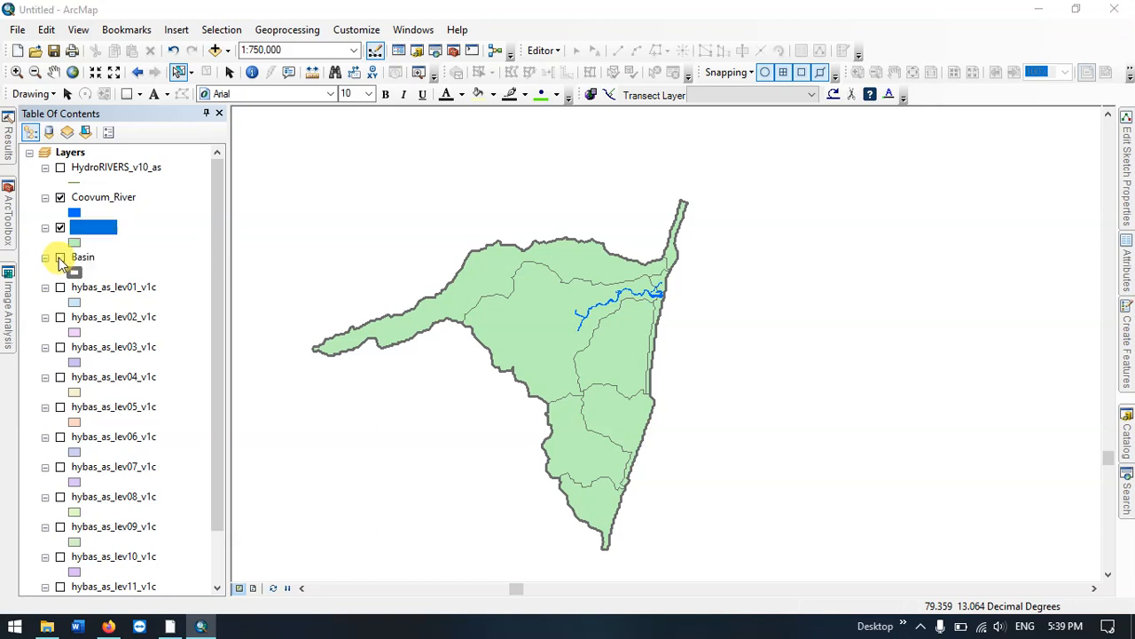
pyautogui.click(543, 315)
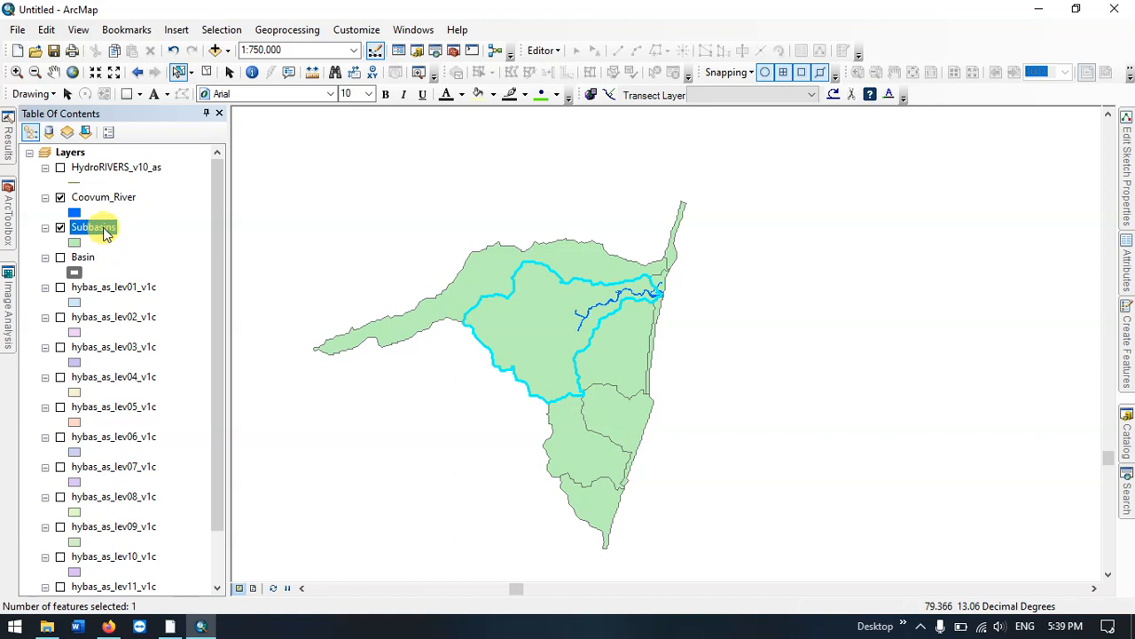
pyautogui.rightClick(104, 231)
pyautogui.moveTo(319, 512)
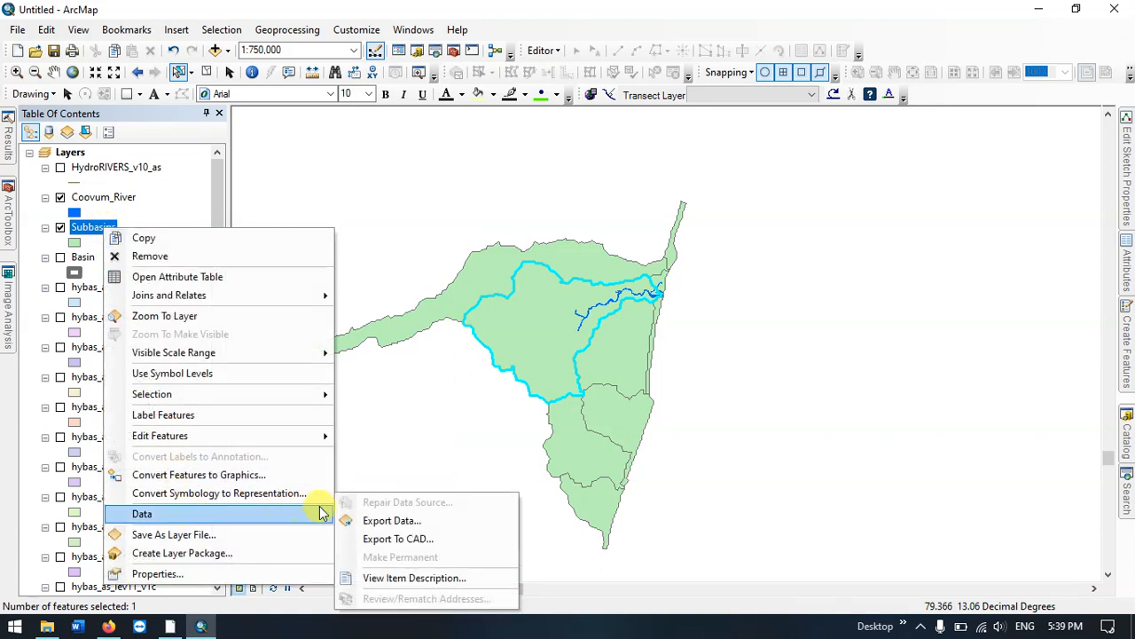
pyautogui.click(385, 522)
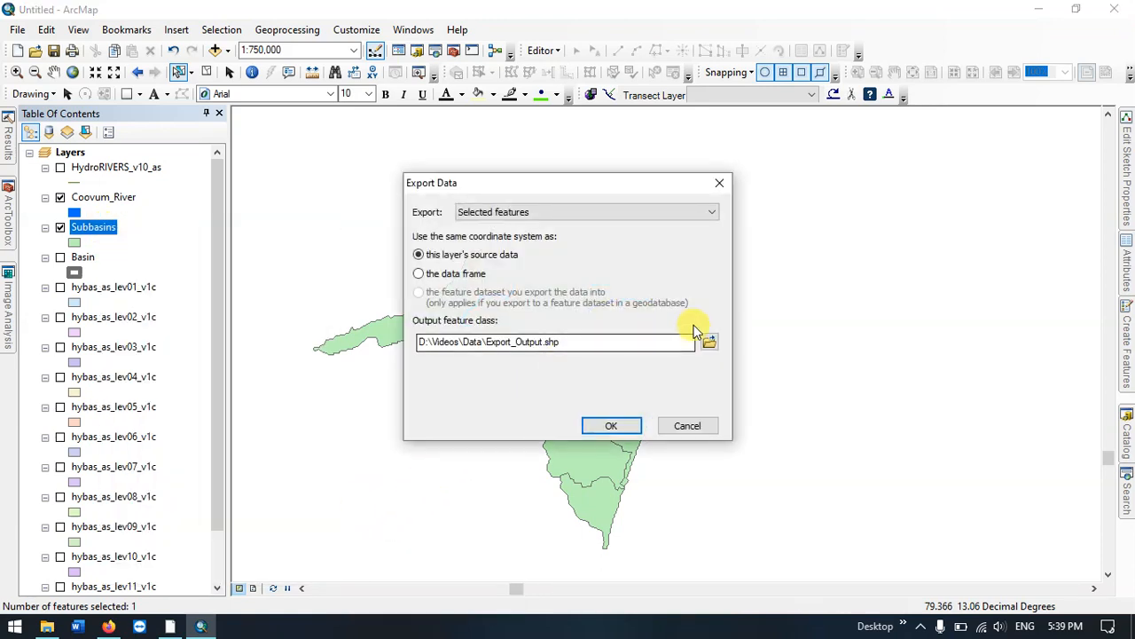
pyautogui.click(709, 343)
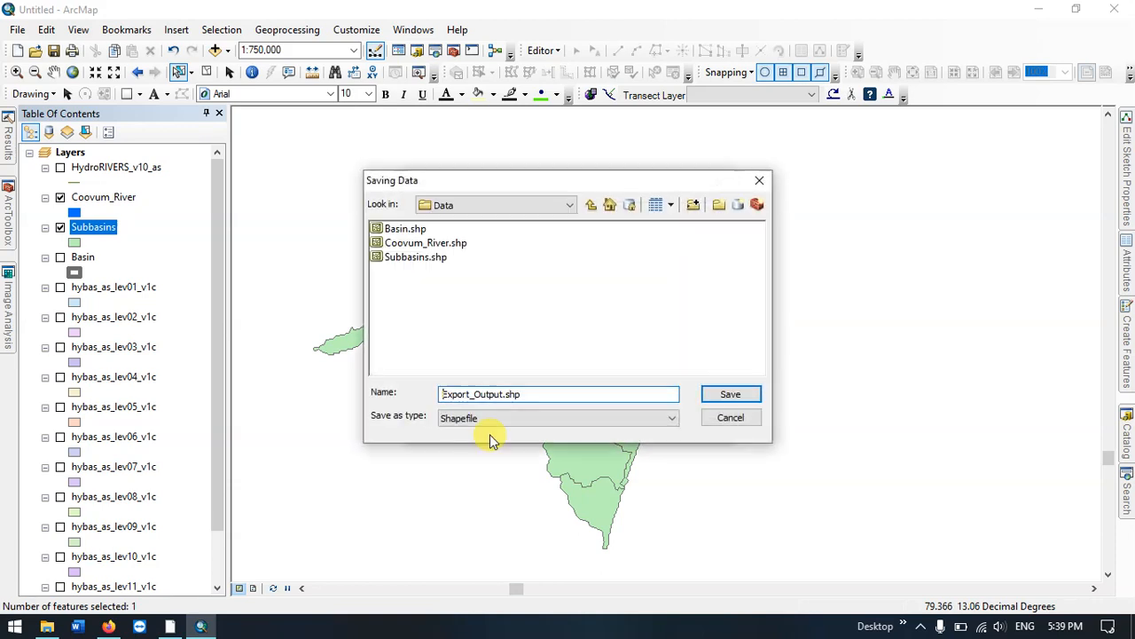
pyautogui.moveTo(504, 394); pyautogui.dragTo(423, 393)
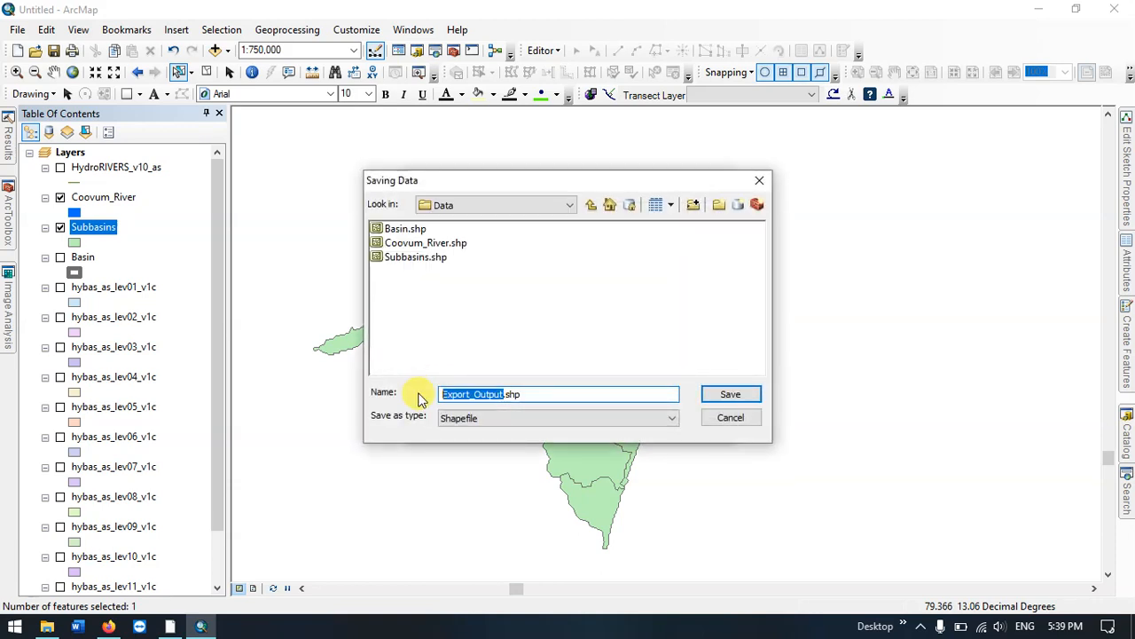
pyautogui.write('Stu')
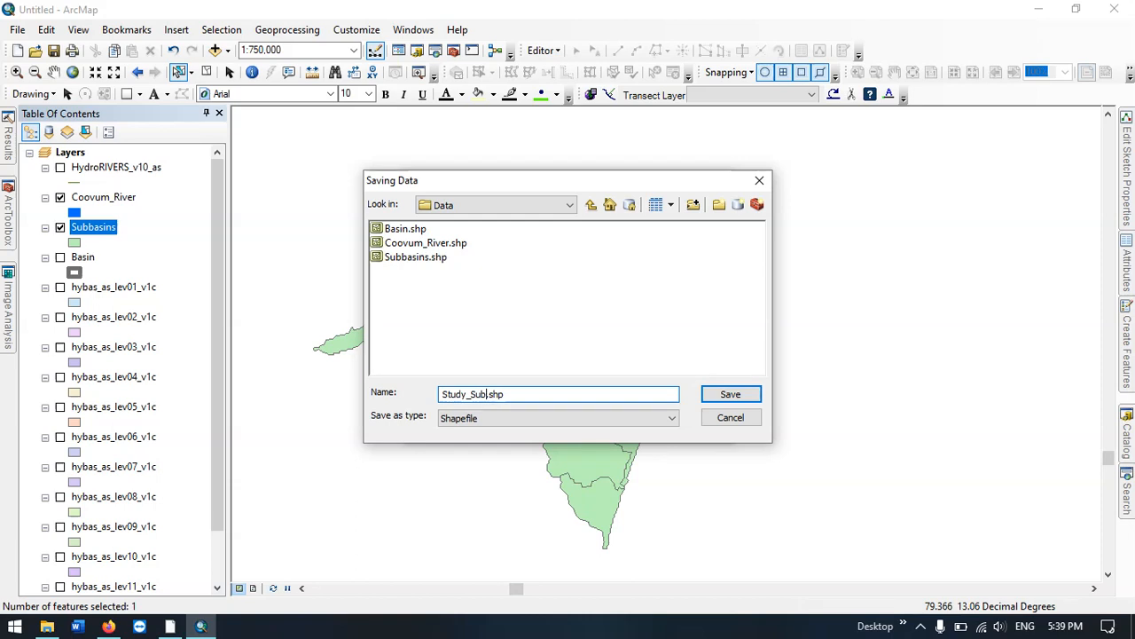
pyautogui.write('dy_Subbasin')
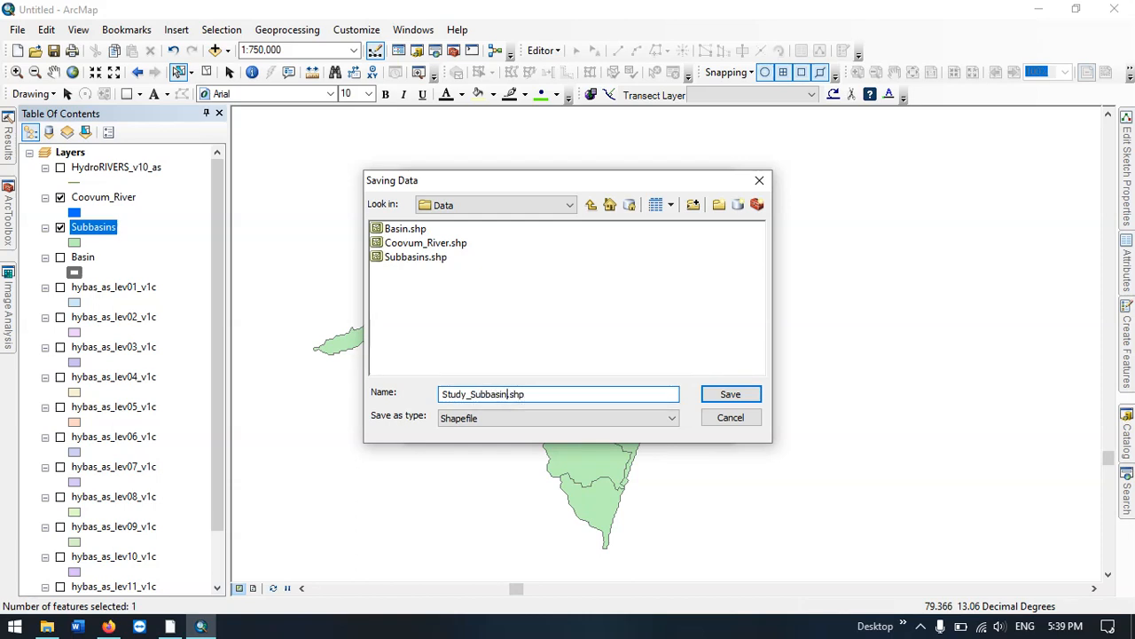
pyautogui.click(714, 395)
pyautogui.click(615, 426)
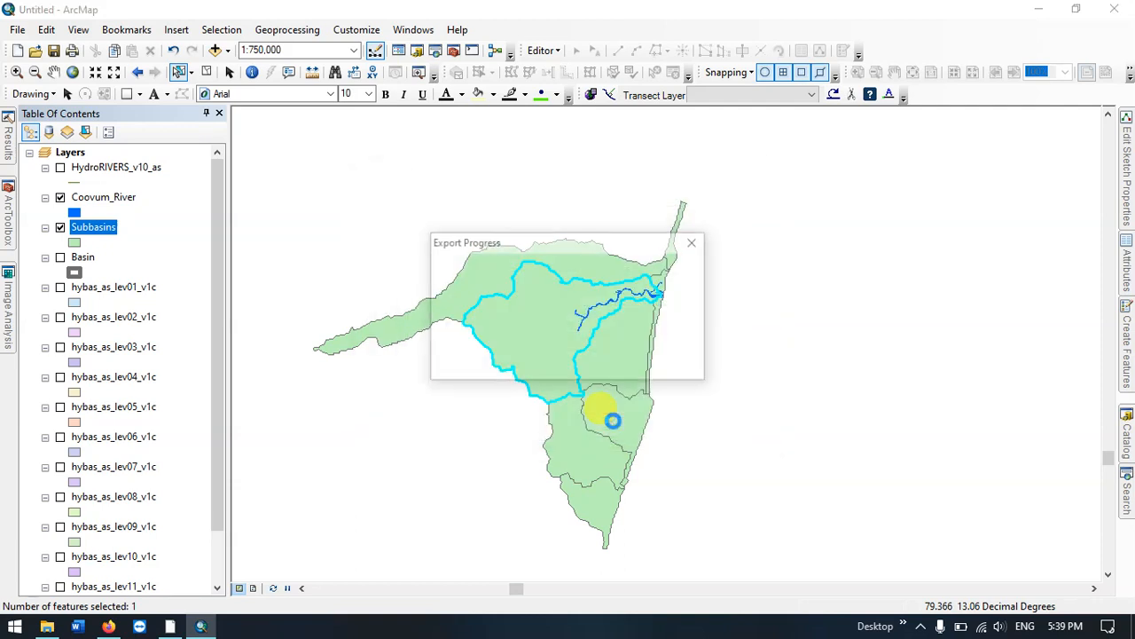
# Add the exported Study_Subbasin shapefile to the map and display it with the HydroRIVERS_v10_as layer instead of Subbasins.
pyautogui.click(621, 368)
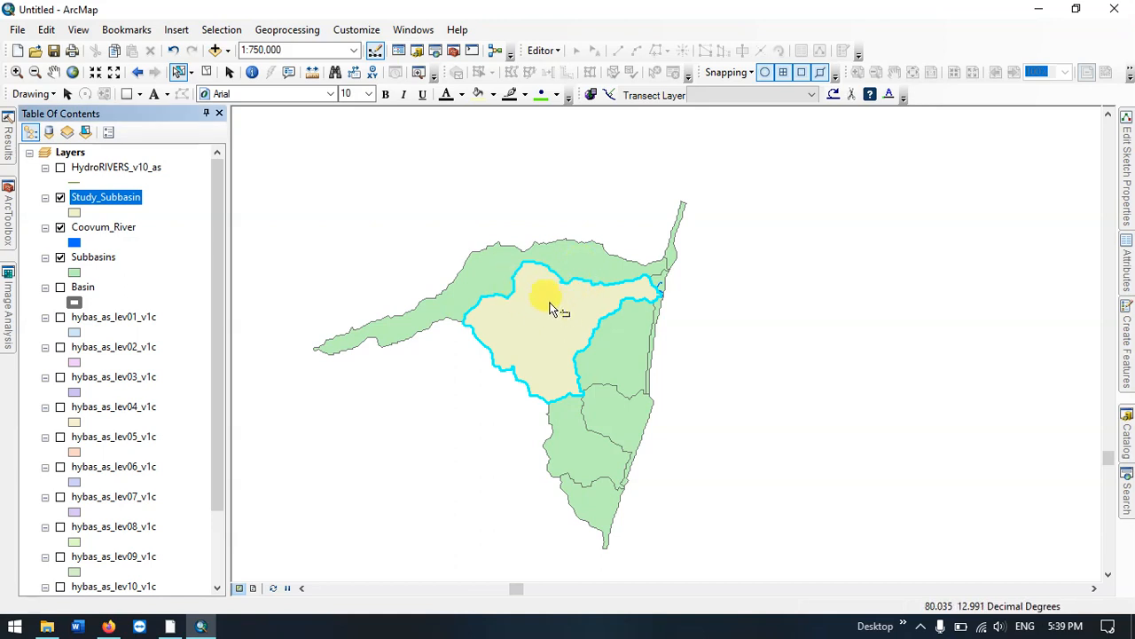
pyautogui.click(60, 258)
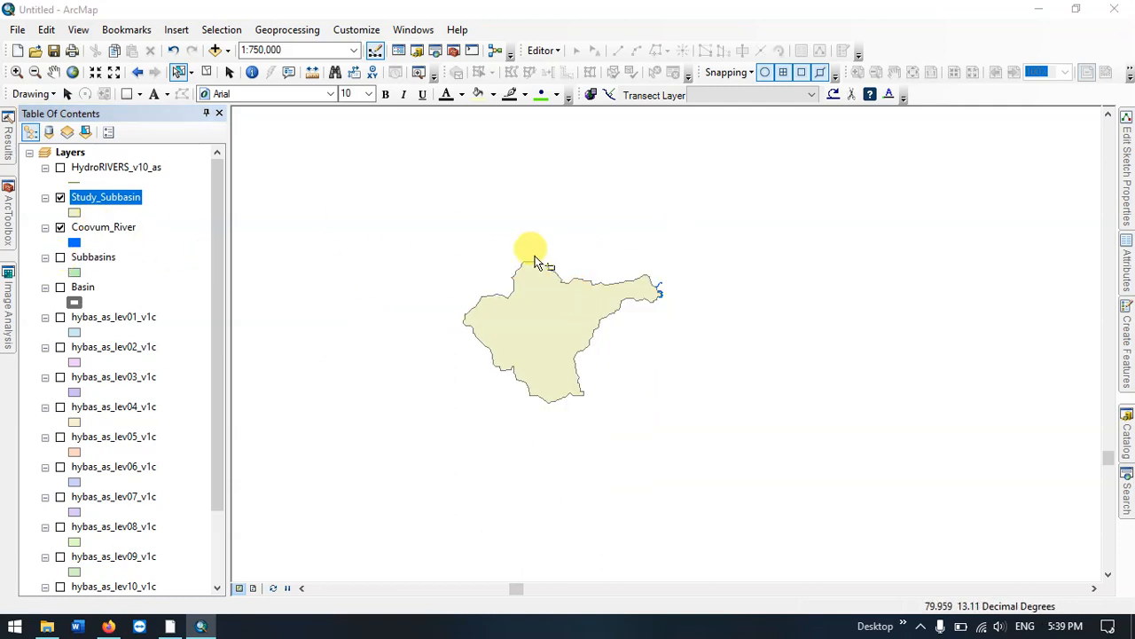
pyautogui.click(60, 168)
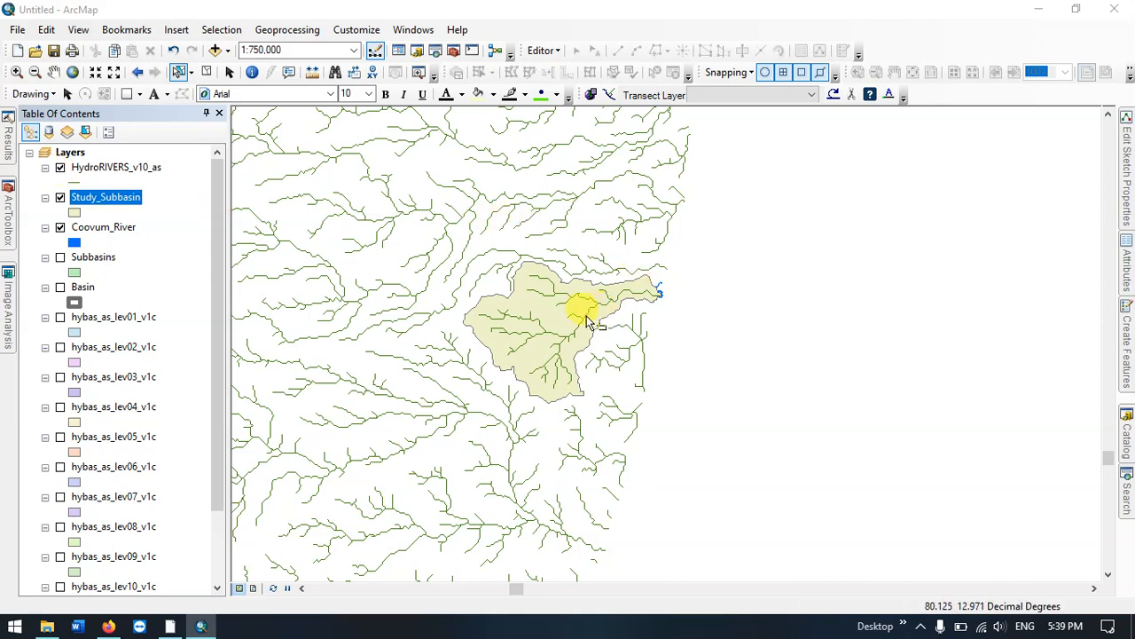
pyautogui.scroll(1, 517, 316)
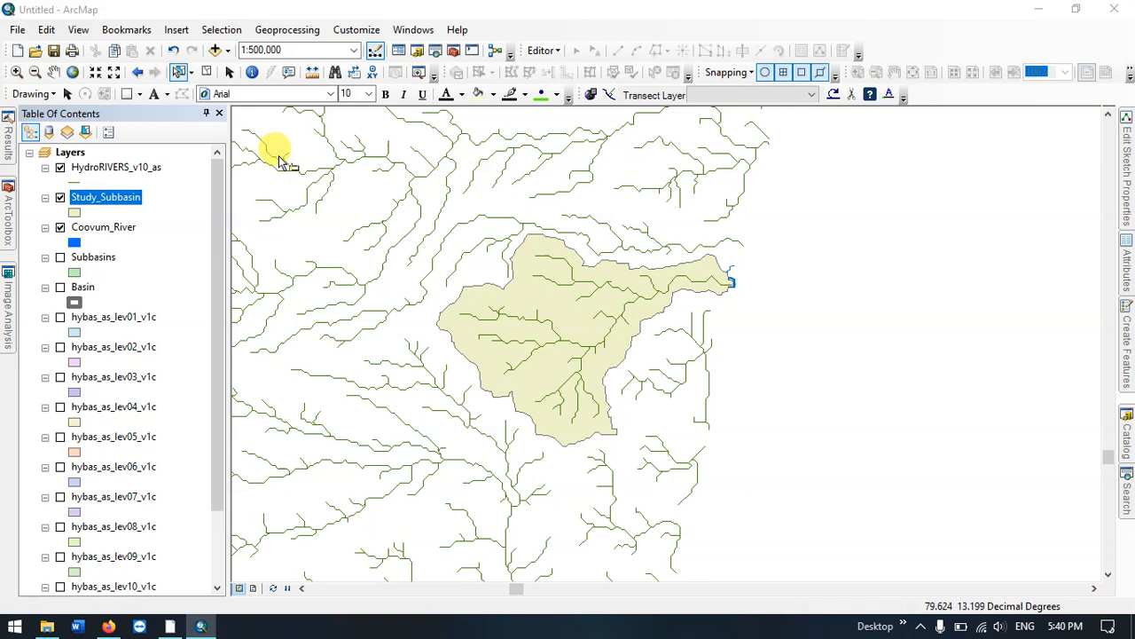
# Clip HydroRIVERS_v10_as to the Study_Subbasin polygon, with D:\Videos\HydroRIVERS_v10_as_Clip.shp as the output.
pyautogui.click(285, 30)
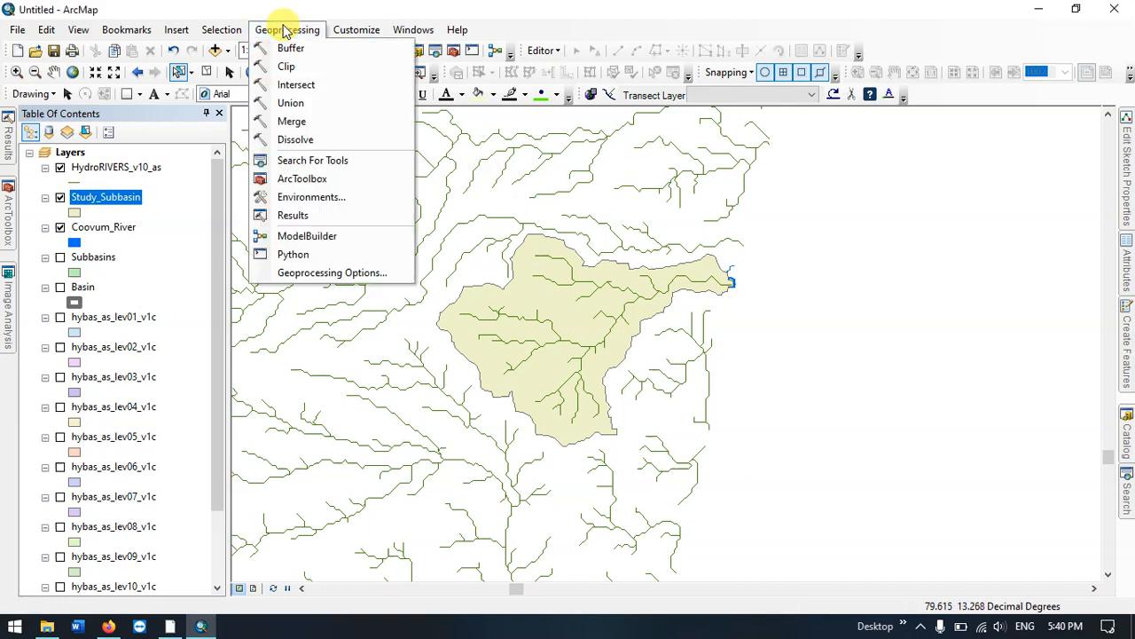
pyautogui.click(285, 67)
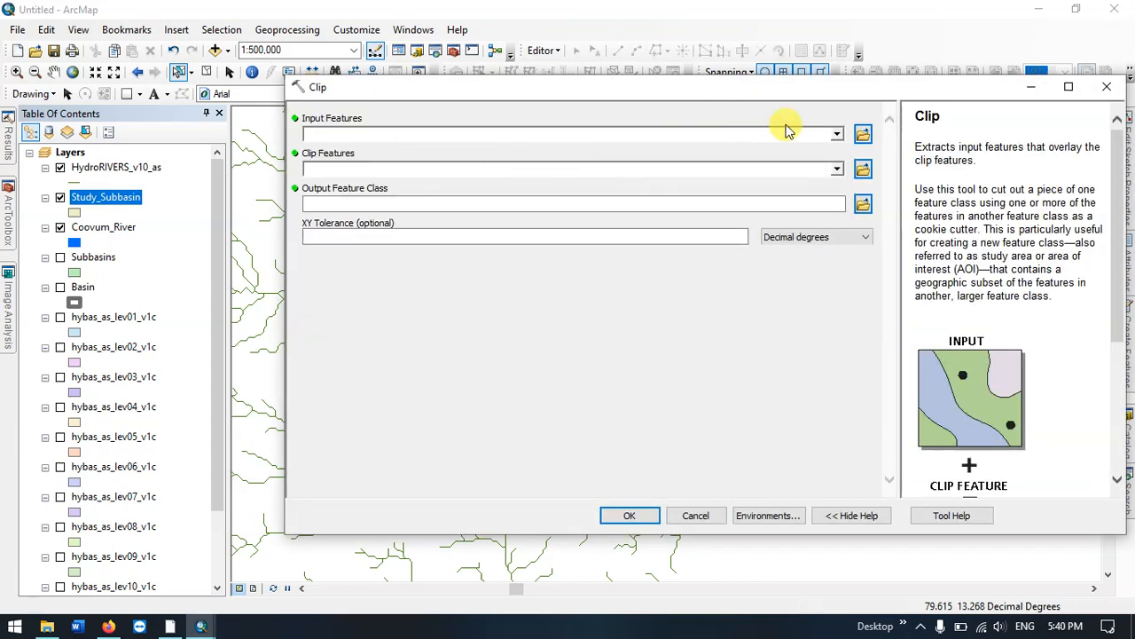
pyautogui.click(836, 134)
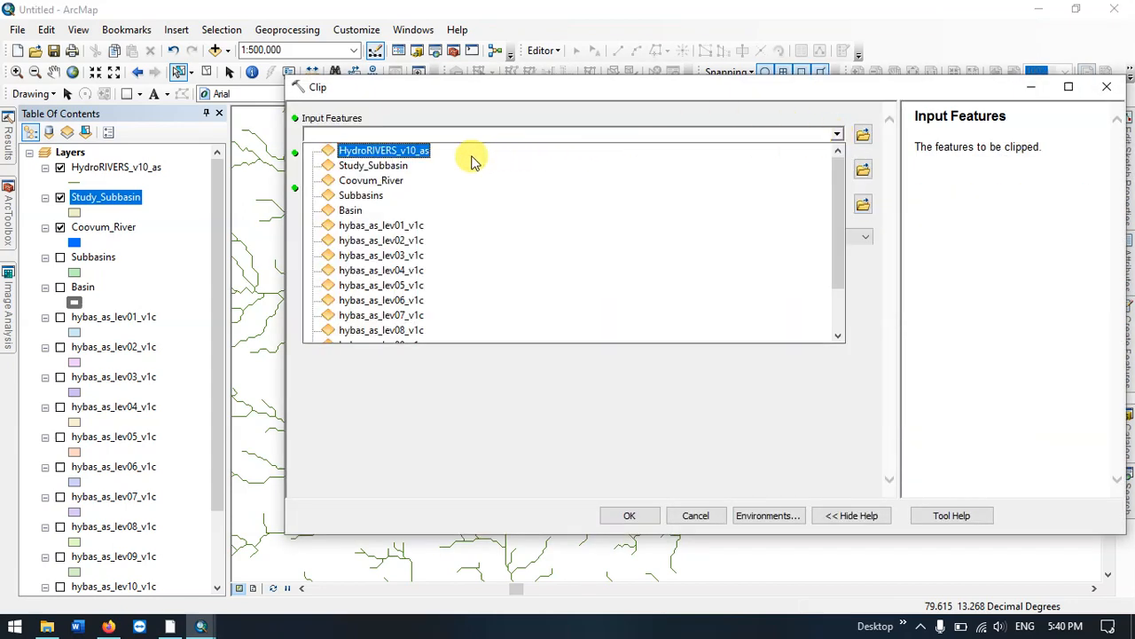
pyautogui.click(412, 151)
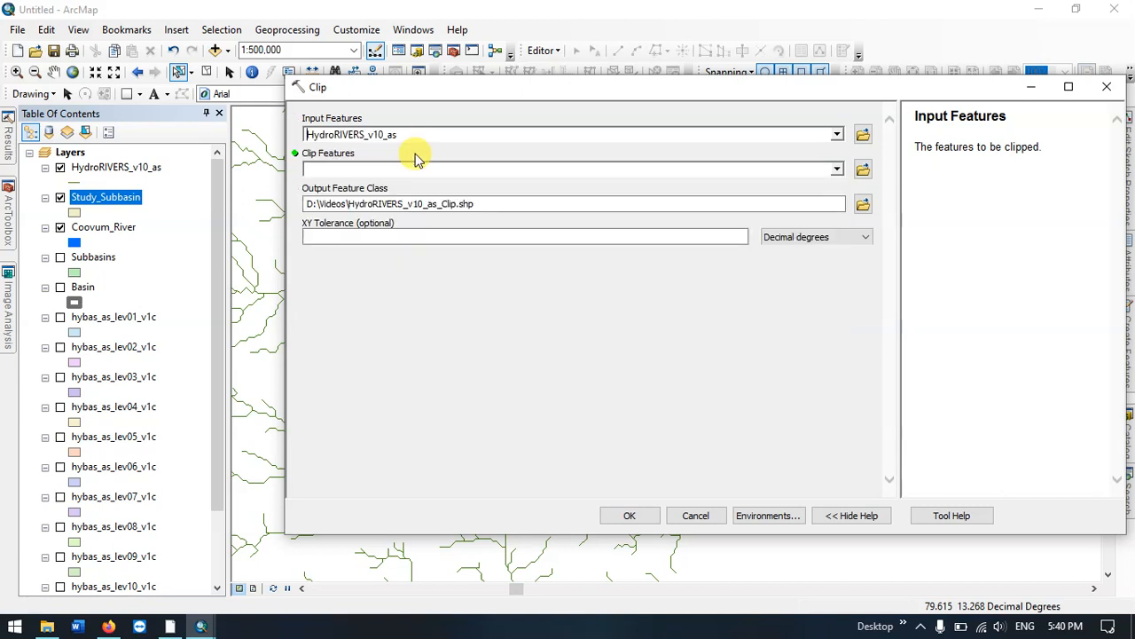
pyautogui.click(836, 169)
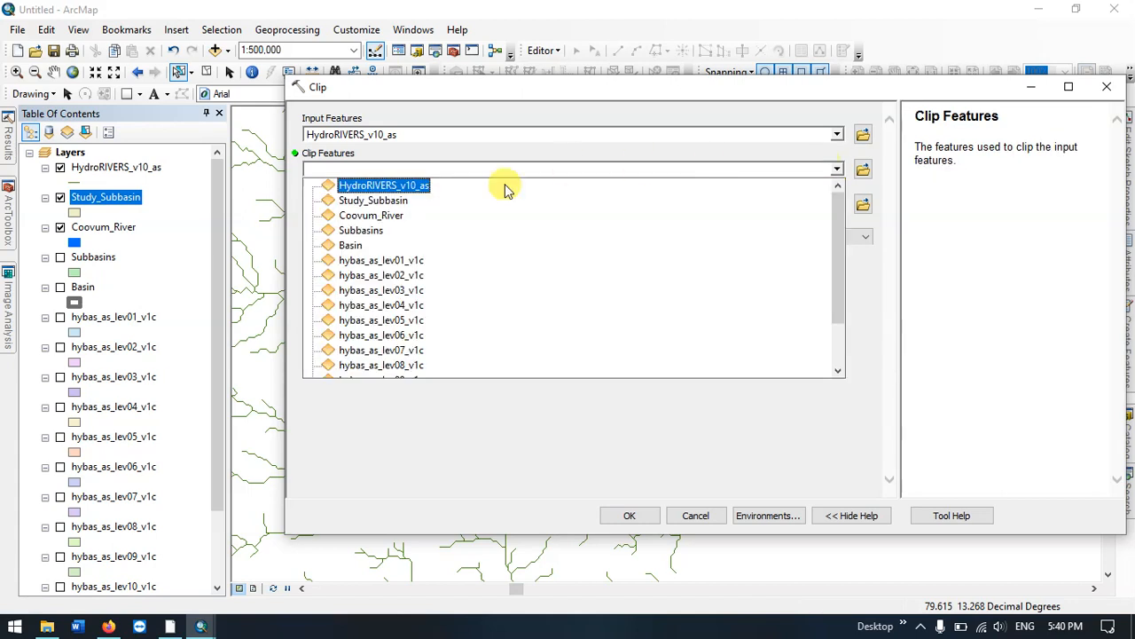
pyautogui.click(413, 204)
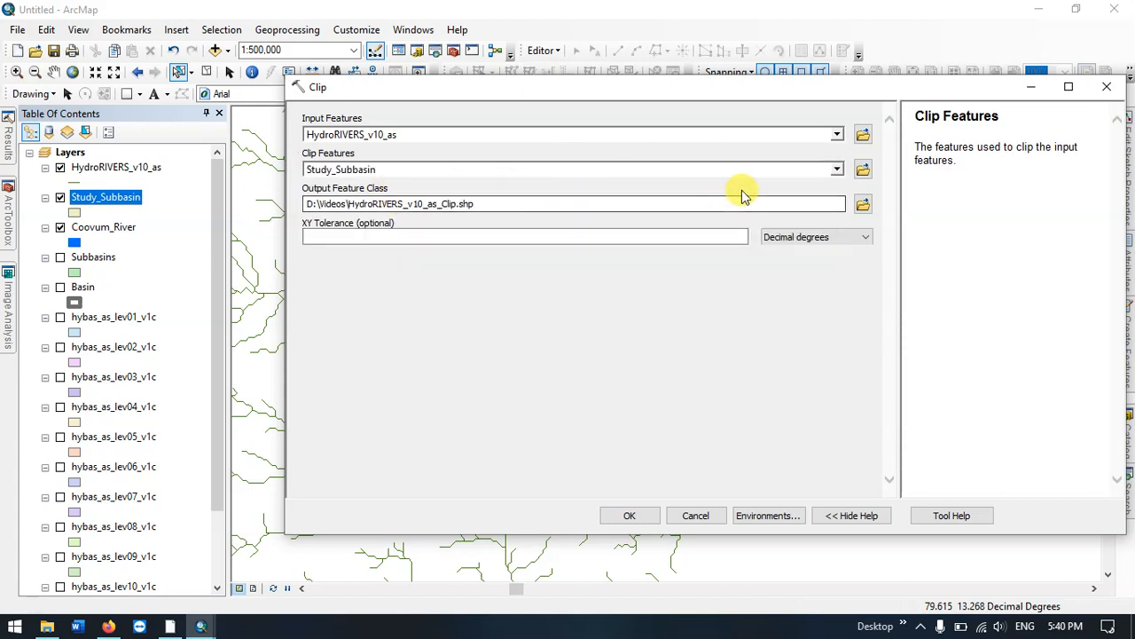
pyautogui.click(637, 515)
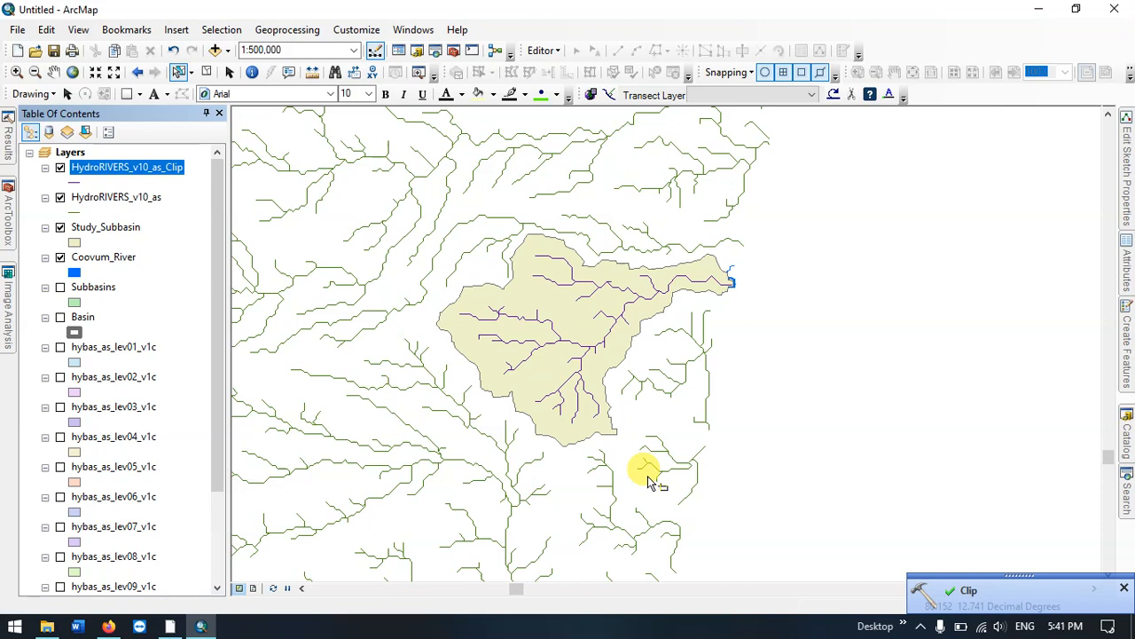
# Hide the full HydroRIVERS_v10_as layer and display only the clipped river network over the study sub-basin.
pyautogui.click(60, 169)
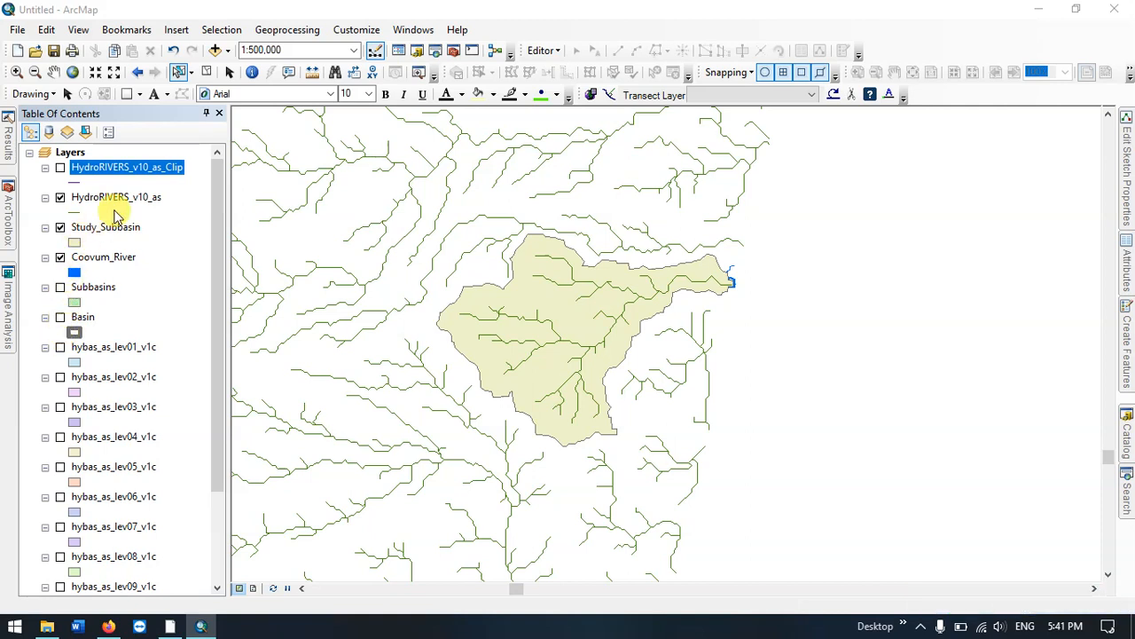
pyautogui.click(60, 198)
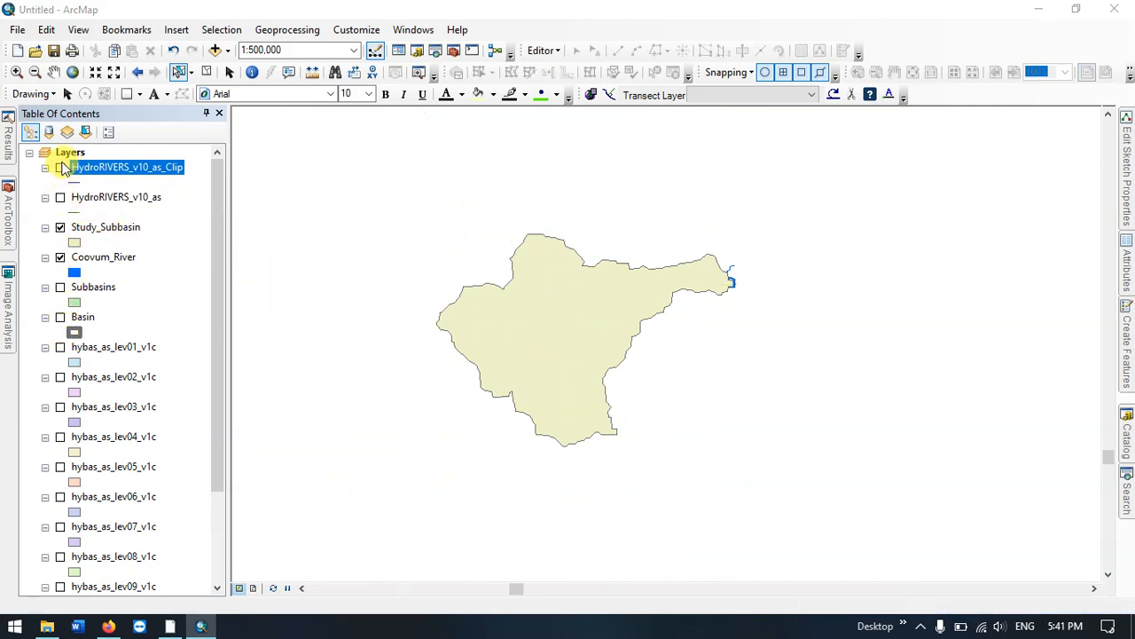
pyautogui.click(61, 168)
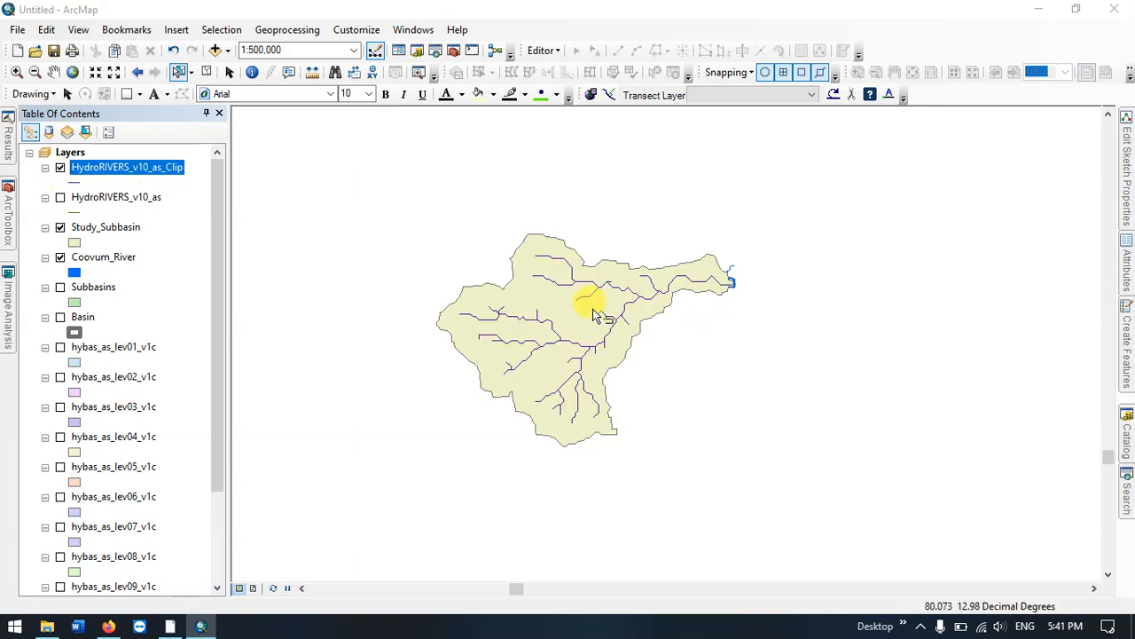
pyautogui.scroll(-2, 596, 315)
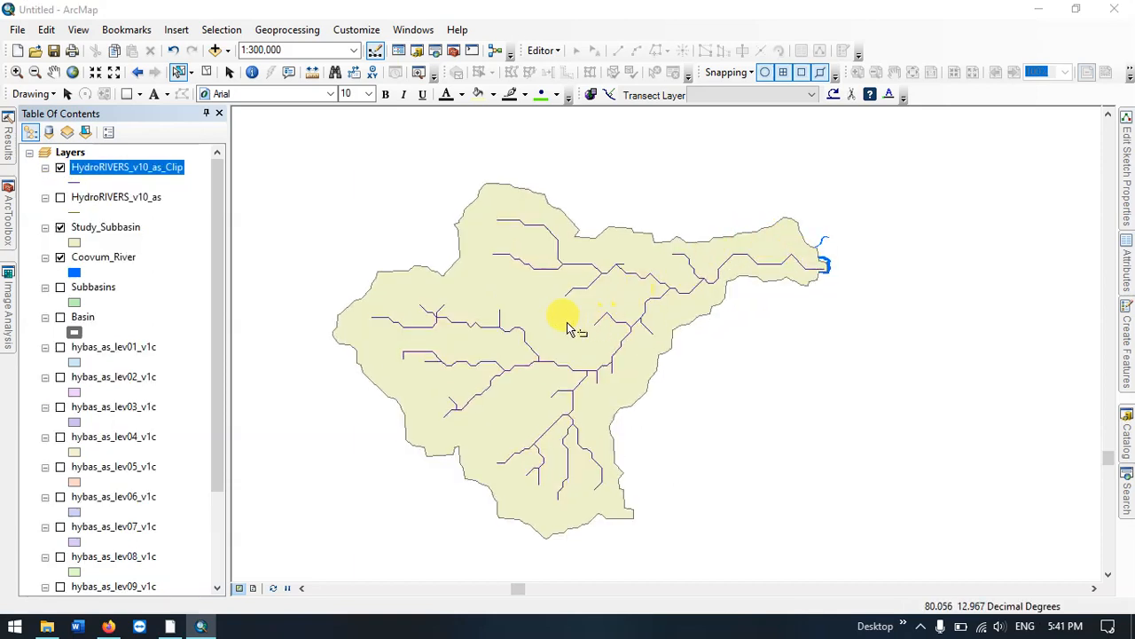
# Select the study sub-basin on the map and clear the selection, and toggle the Basin layer's visibility.
pyautogui.click(509, 207)
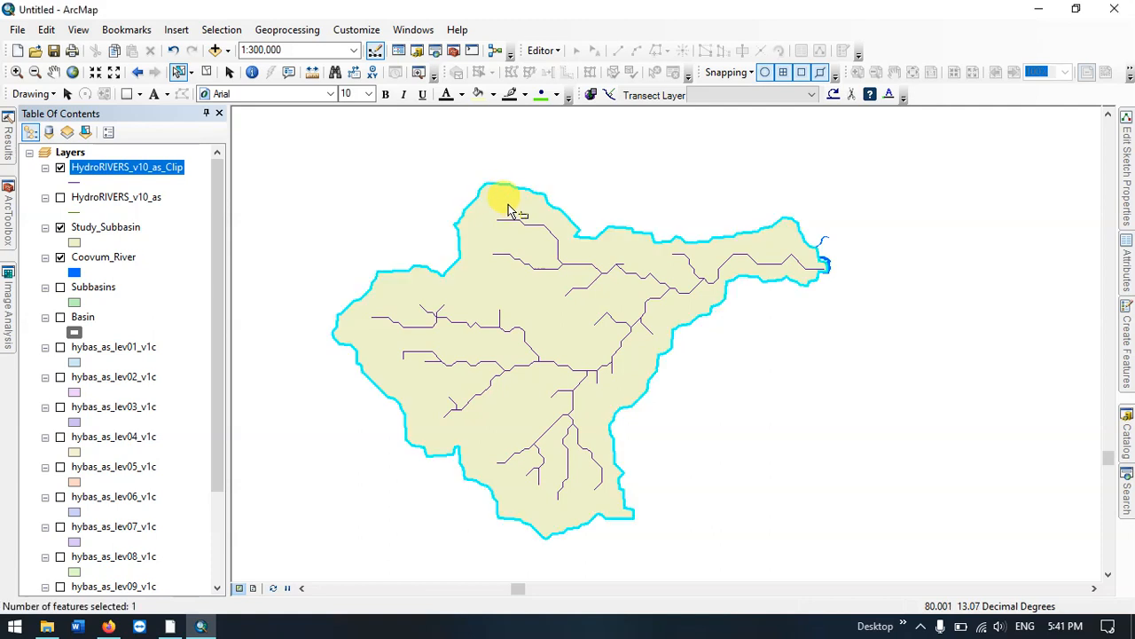
pyautogui.click(272, 273)
pyautogui.click(60, 316)
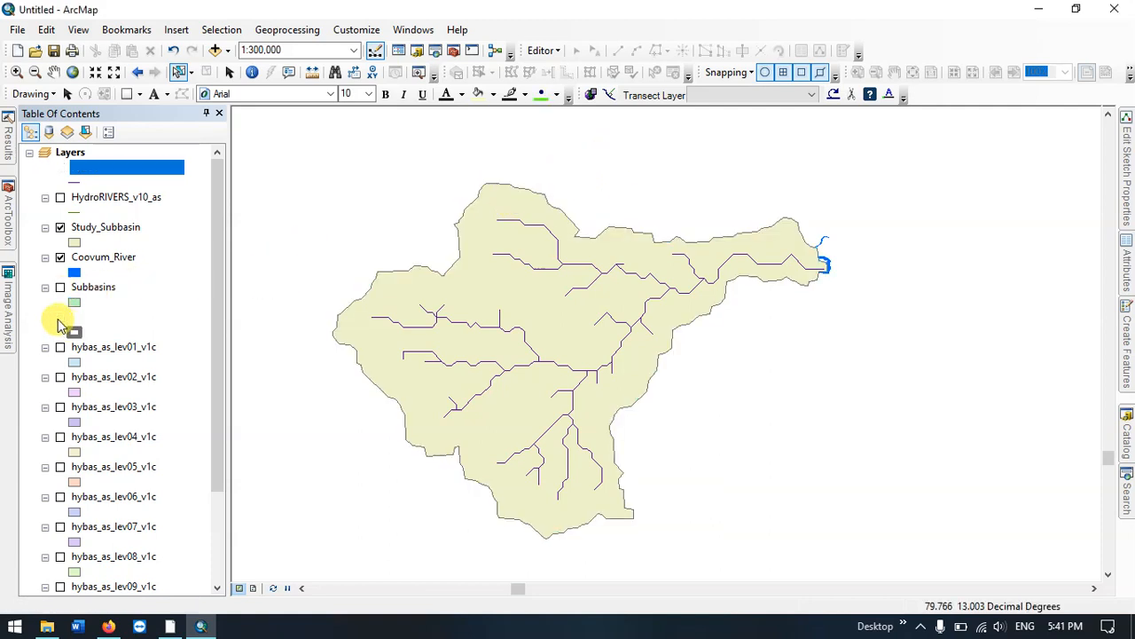
# Switch to Firefox and read the HydroSHEDS home page's description of its data products and their free availability in GIS formats.
pyautogui.scroll(-3, 635, 296)
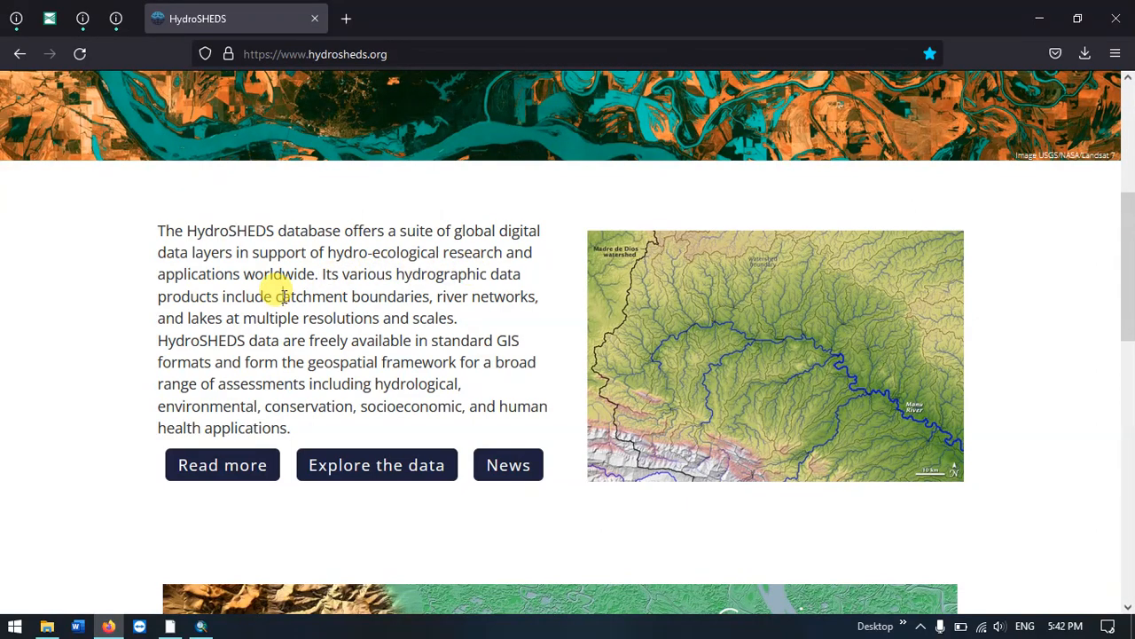
pyautogui.moveTo(285, 297); pyautogui.dragTo(521, 299)
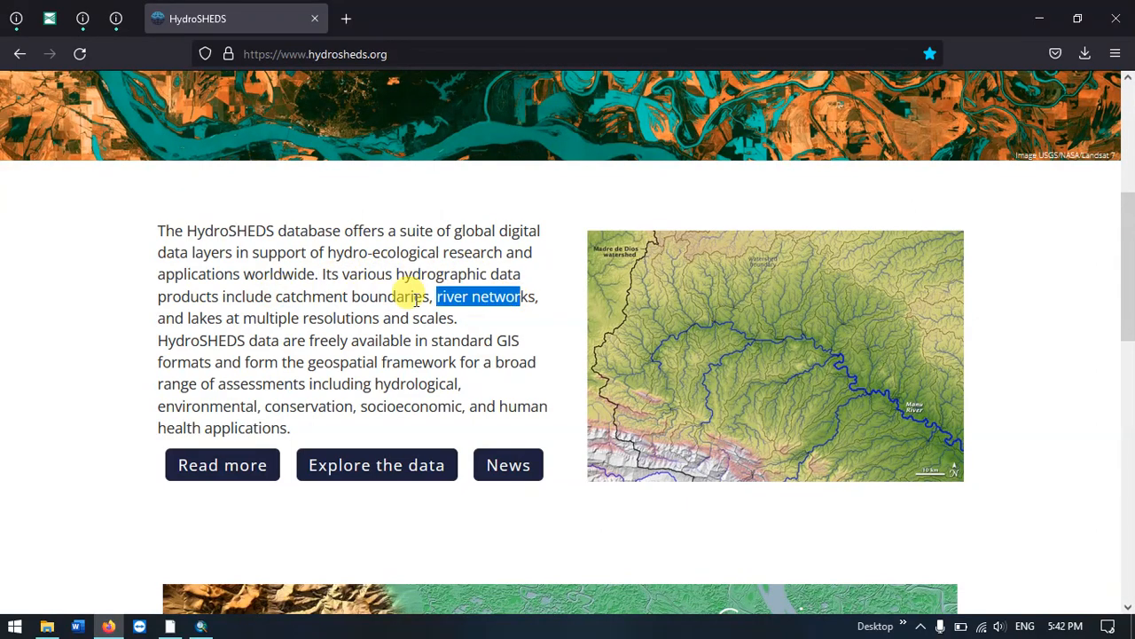
pyautogui.moveTo(187, 318); pyautogui.dragTo(443, 321)
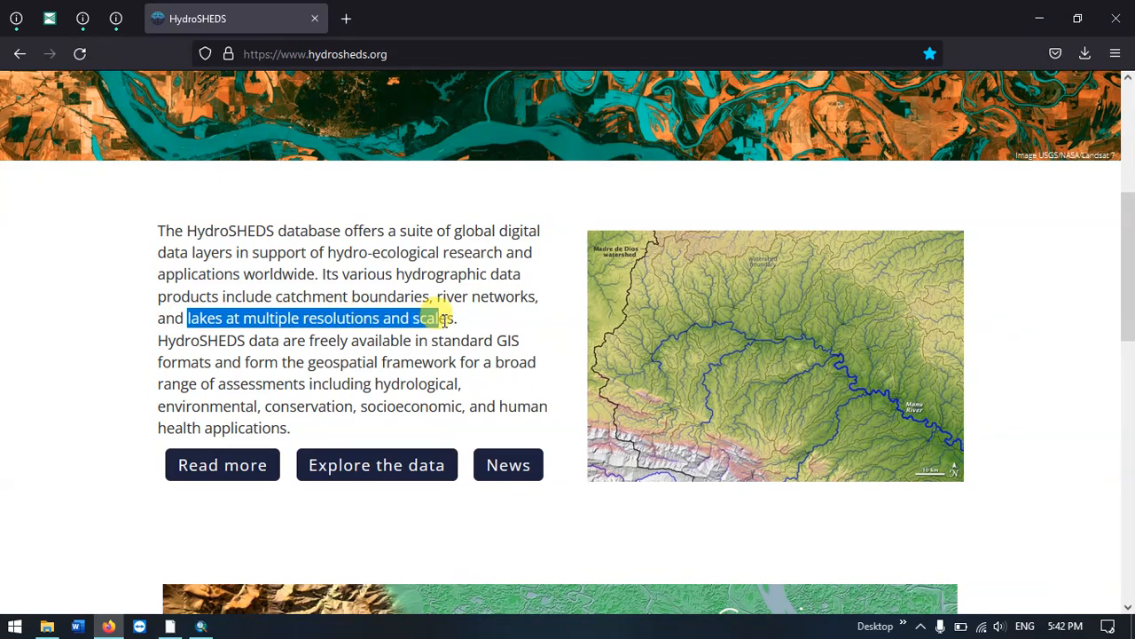
pyautogui.moveTo(158, 341); pyautogui.dragTo(520, 383)
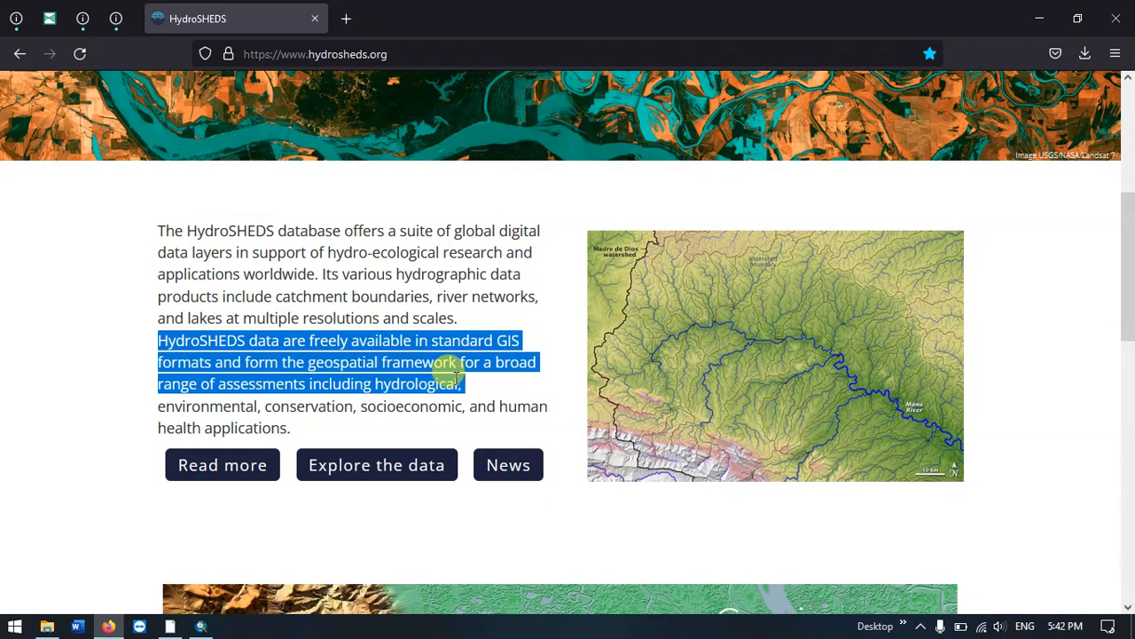
pyautogui.click(449, 373)
# Examine the HydroSHEDS v2 announcement and the sponsors and collaborators section on the home page.
pyautogui.scroll(-1, 429, 353)
pyautogui.scroll(-2, 428, 364)
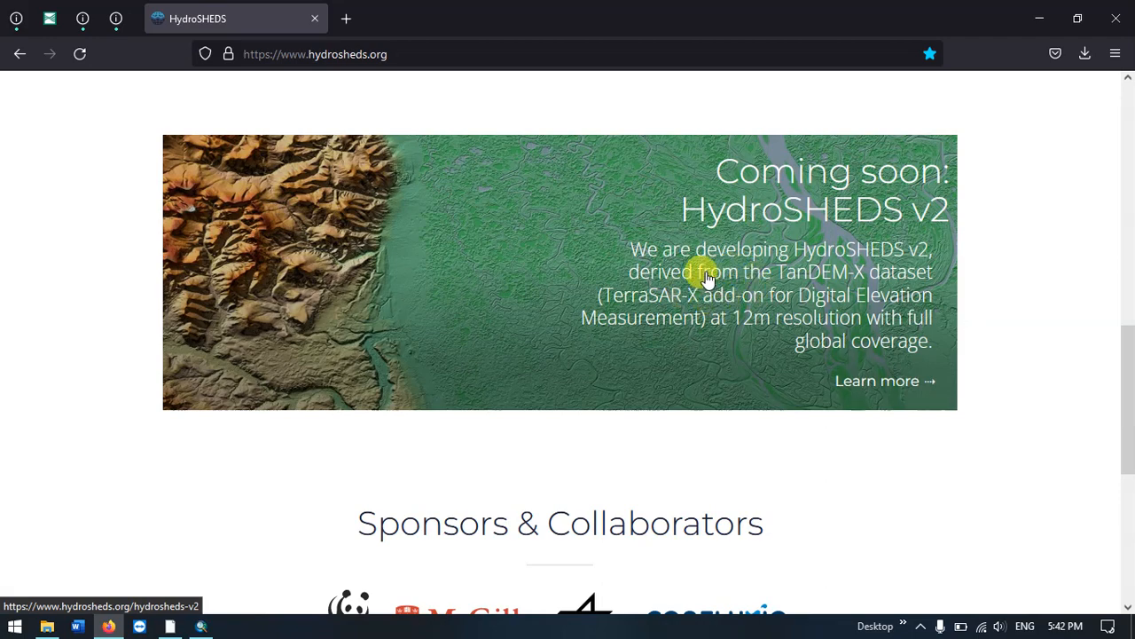
pyautogui.scroll(-1, 705, 275)
pyautogui.scroll(1, 707, 277)
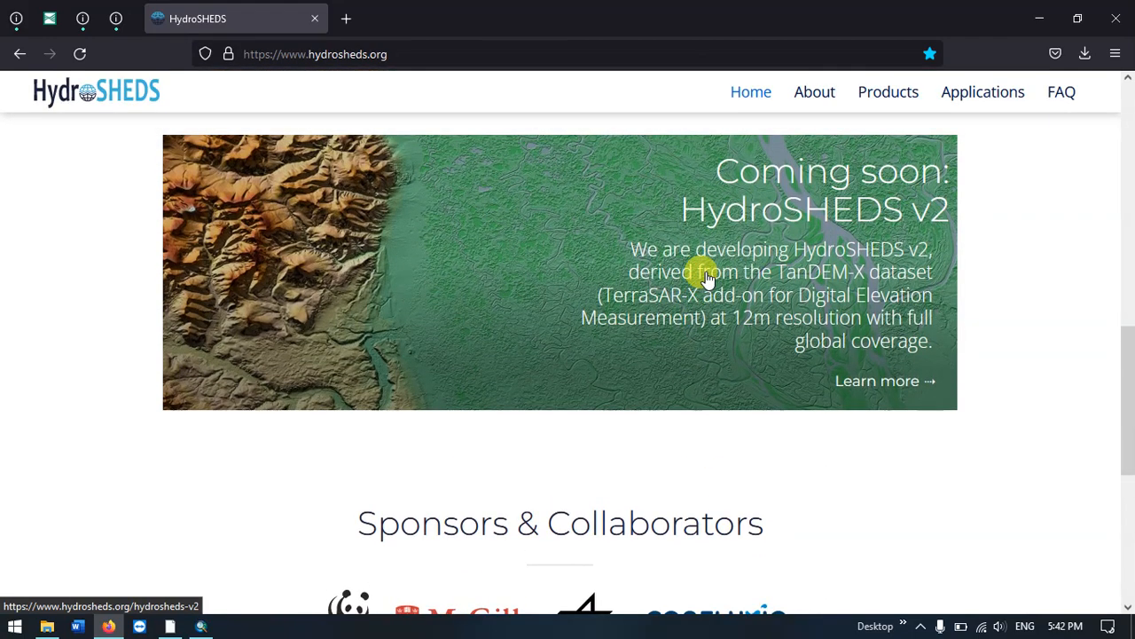
pyautogui.scroll(2, 707, 278)
pyautogui.scroll(-2, 734, 387)
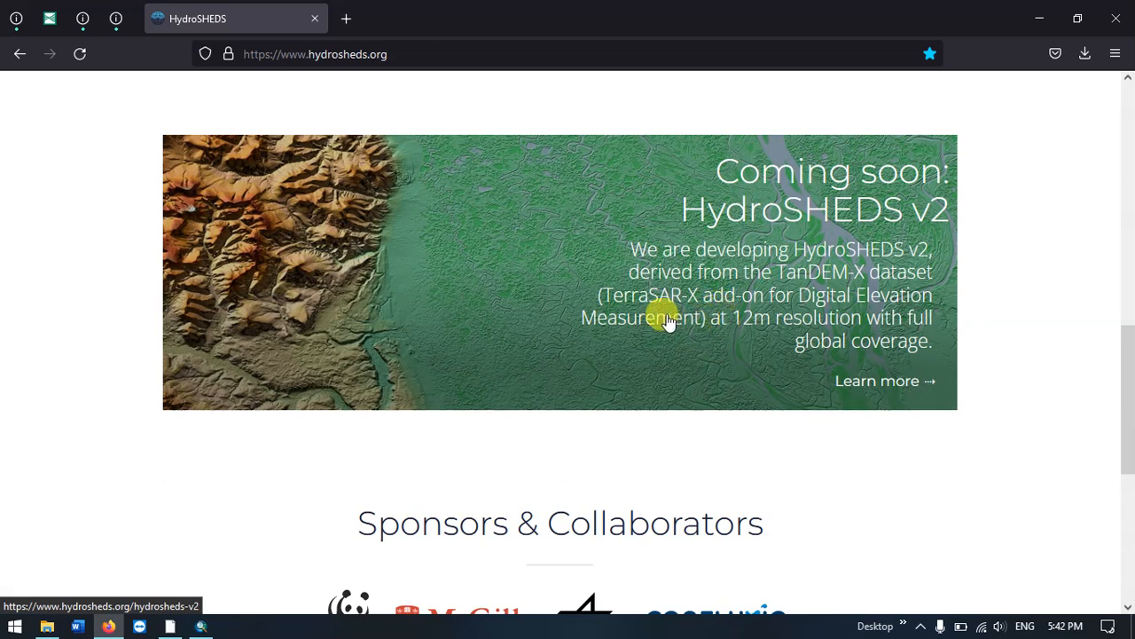
pyautogui.scroll(-4, 667, 321)
pyautogui.scroll(4, 667, 321)
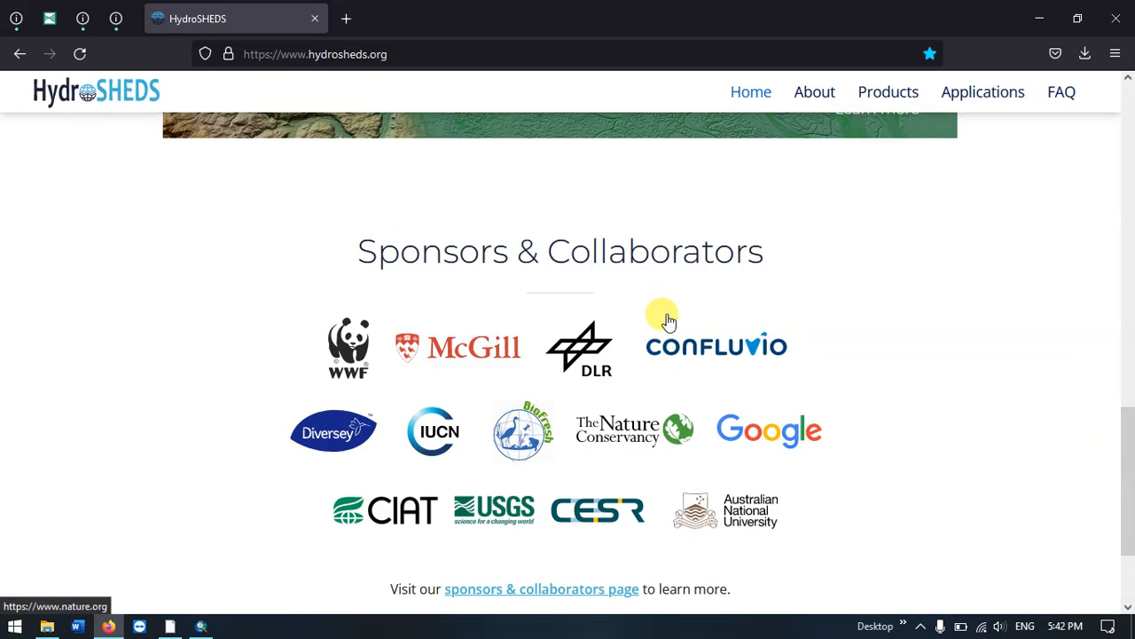
pyautogui.scroll(2, 667, 321)
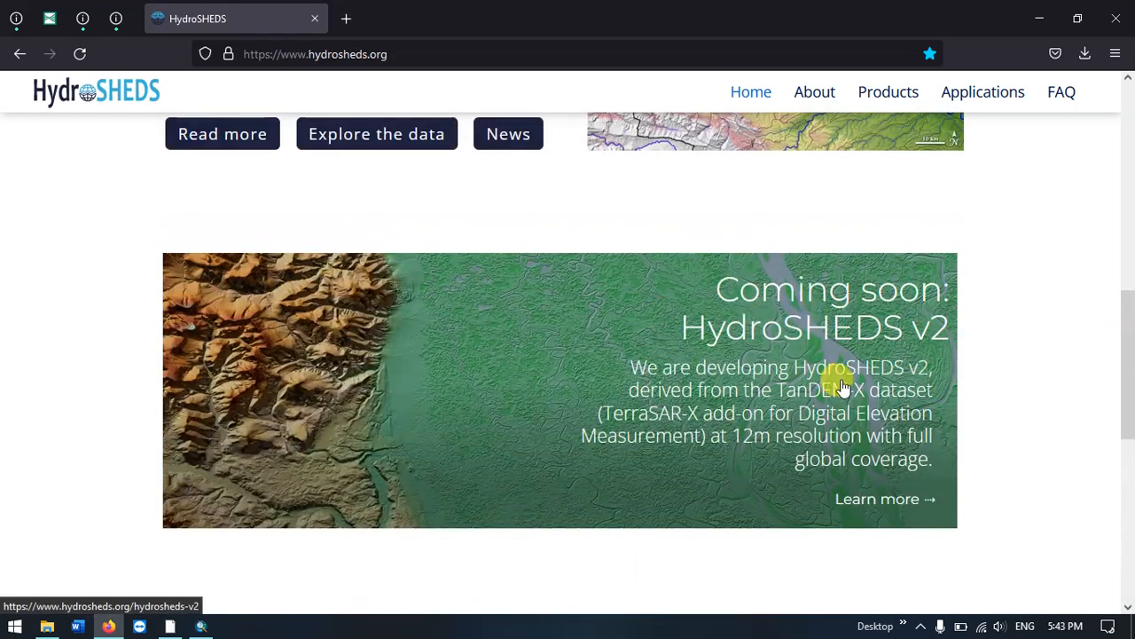
# Open the HydroSHEDS v2 page and look through its introduction and the TanDEM-X river network comparison.
pyautogui.click(852, 494)
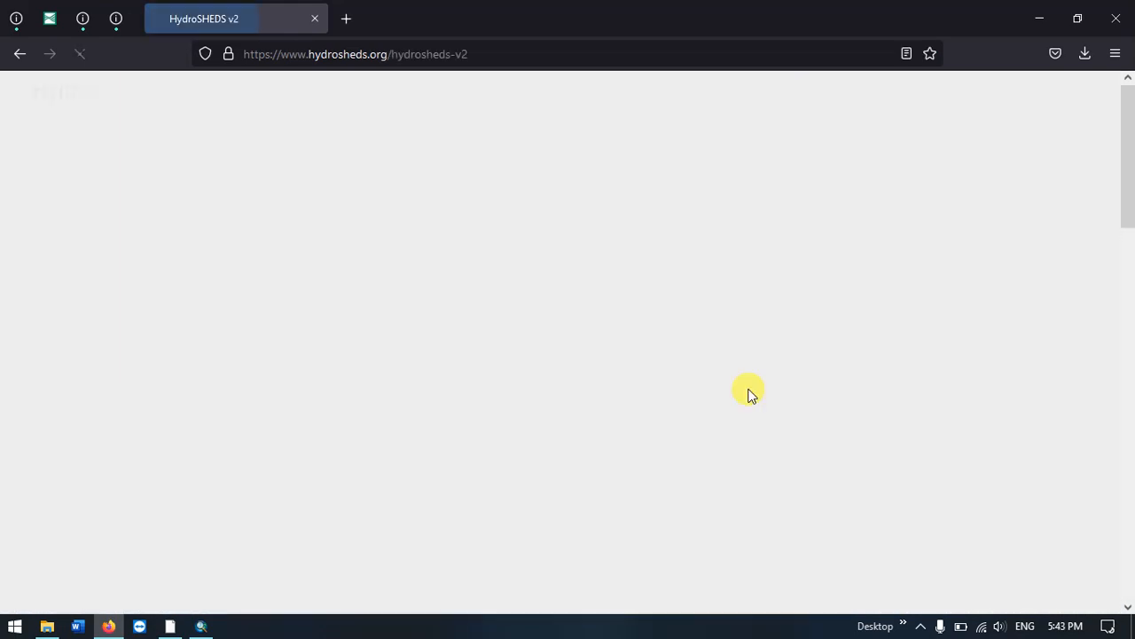
pyautogui.scroll(-3, 748, 393)
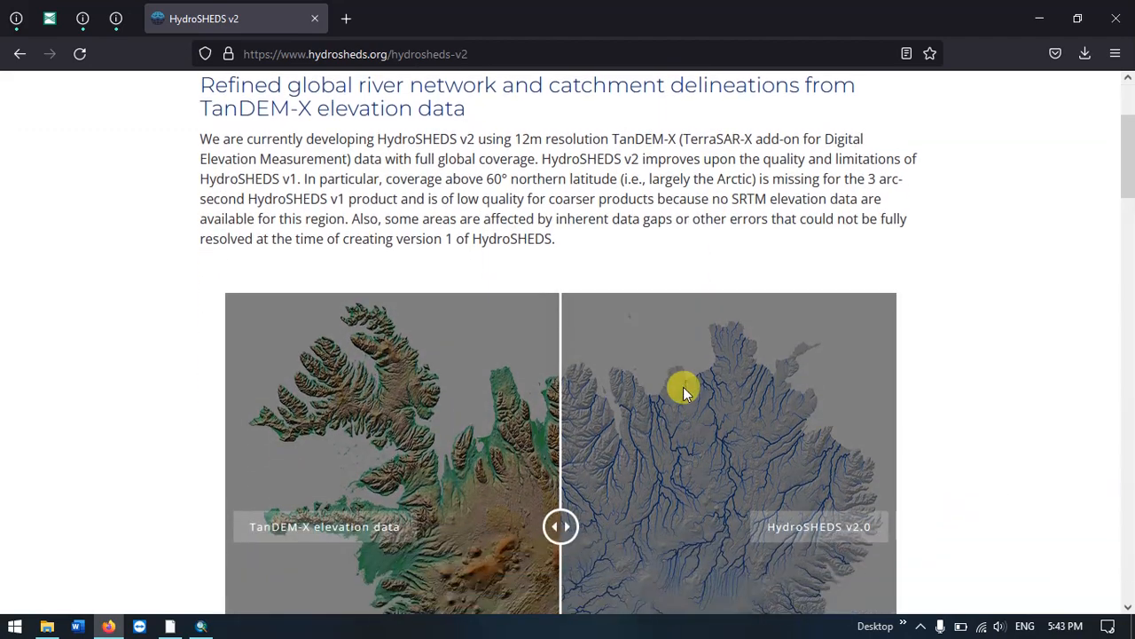
pyautogui.scroll(3, 683, 387)
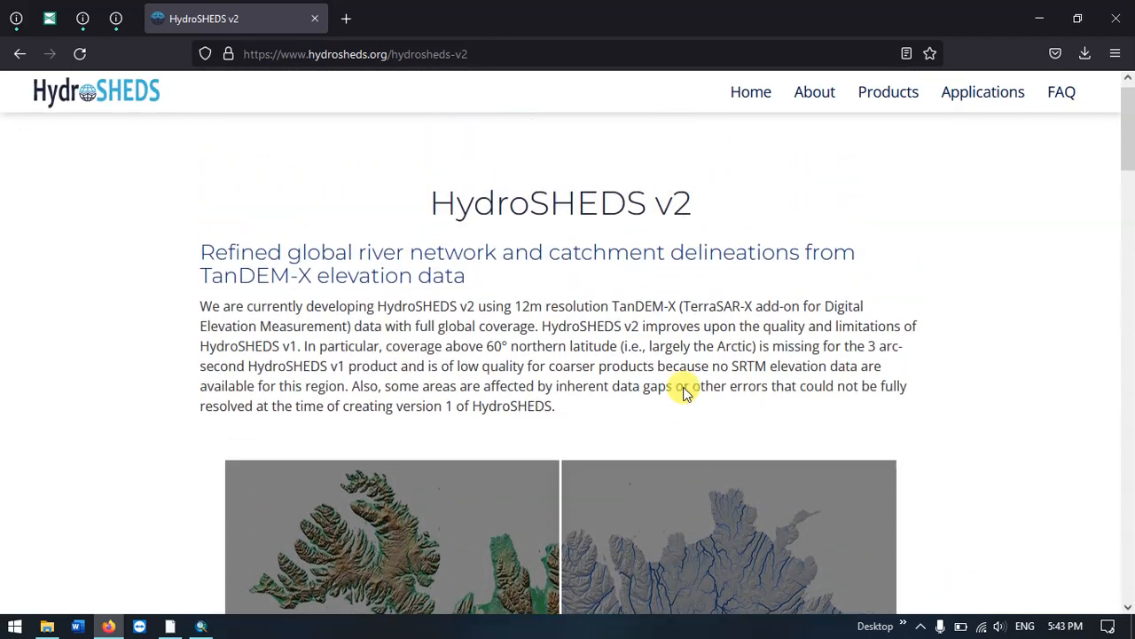
pyautogui.scroll(-9, 683, 387)
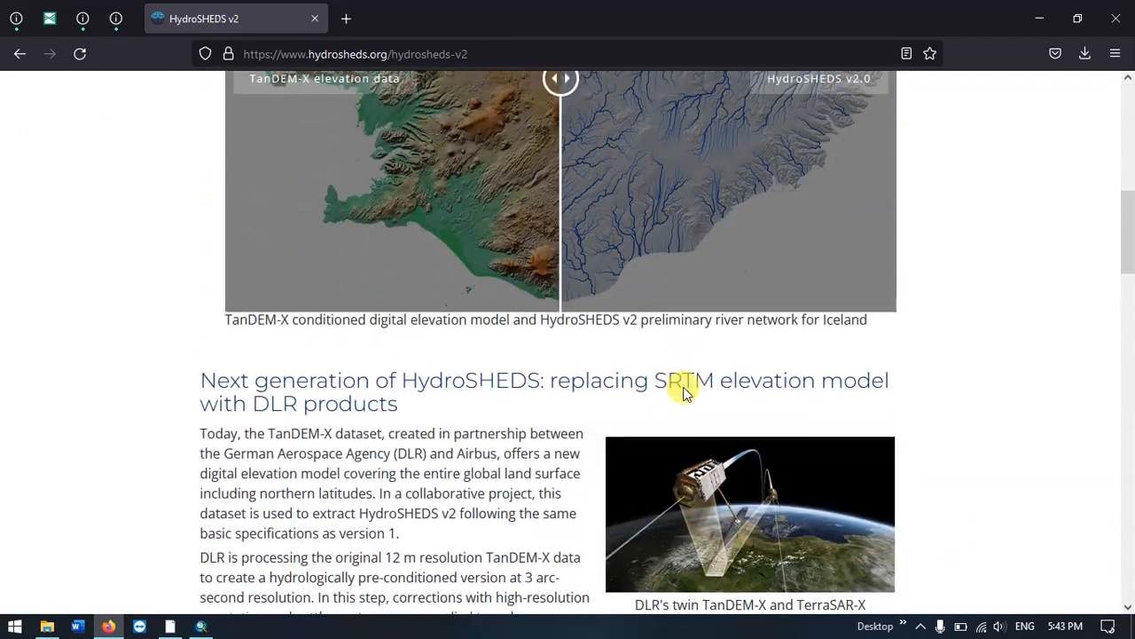
# Read the section heading on replacing the SRTM elevation model with DLR products in the next generation of HydroSHEDS.
pyautogui.scroll(-2, 683, 390)
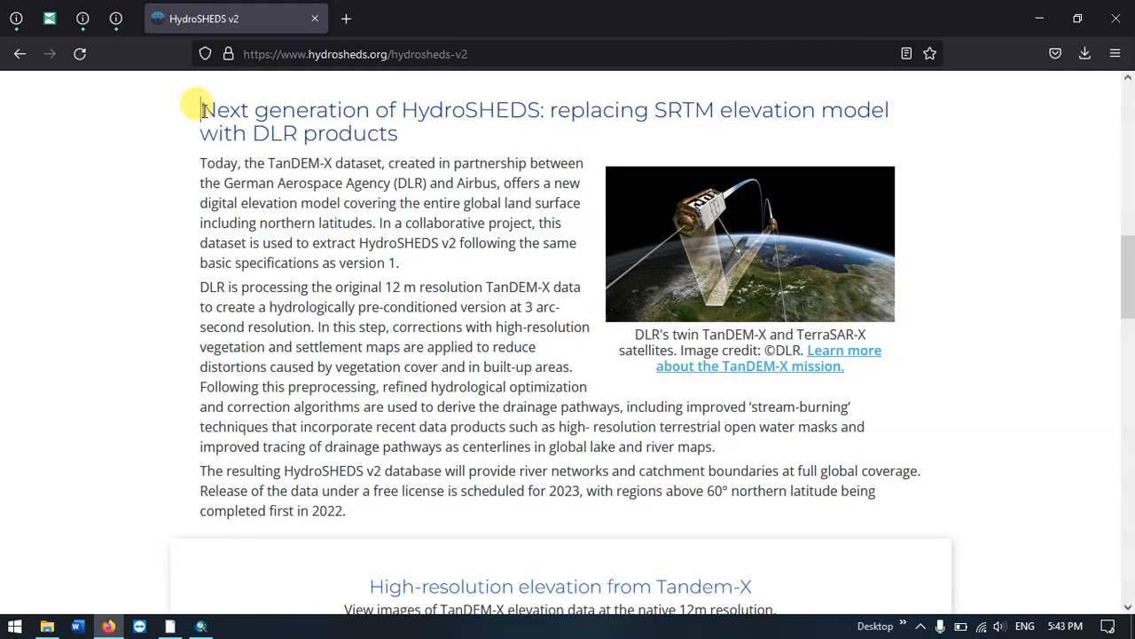
pyautogui.moveTo(201, 109); pyautogui.dragTo(538, 106)
pyautogui.click(664, 118)
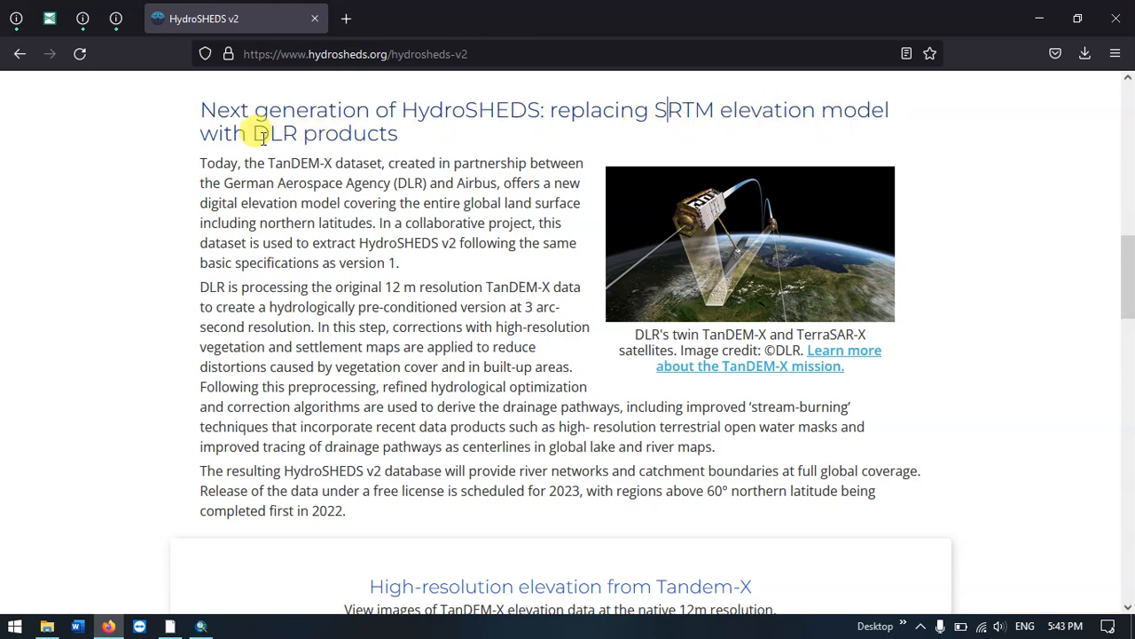
pyautogui.moveTo(257, 134); pyautogui.dragTo(376, 136)
pyautogui.click(470, 240)
# Read the paragraph on the HydroSHEDS v2 release schedule, highlighting the passage about regions above 60° northern latitude.
pyautogui.scroll(-1, 476, 246)
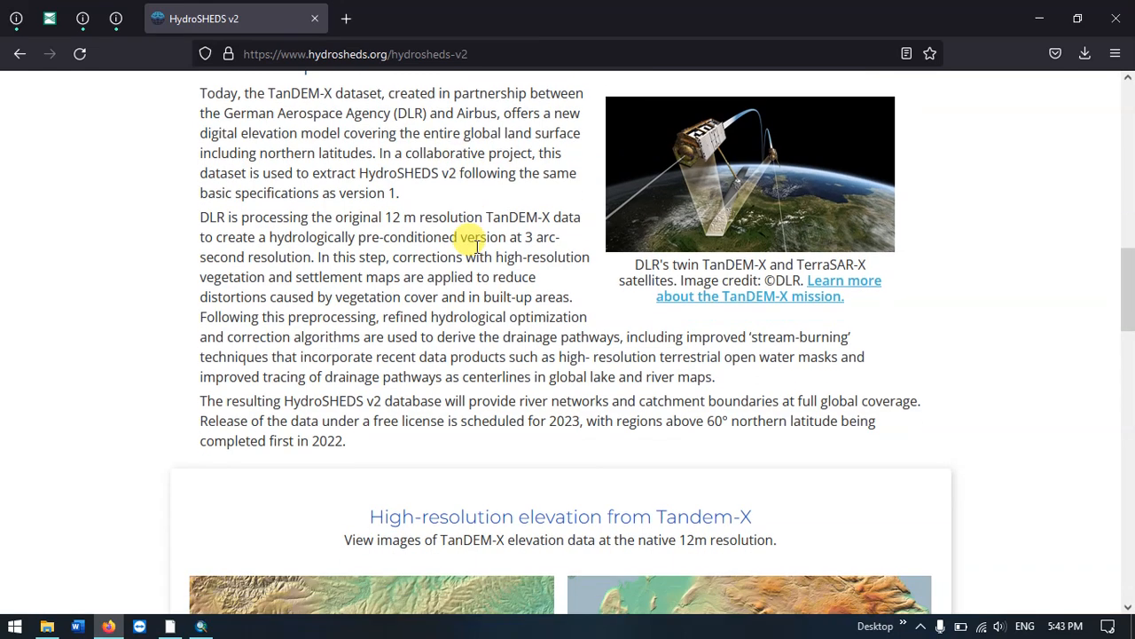
pyautogui.scroll(-2, 477, 246)
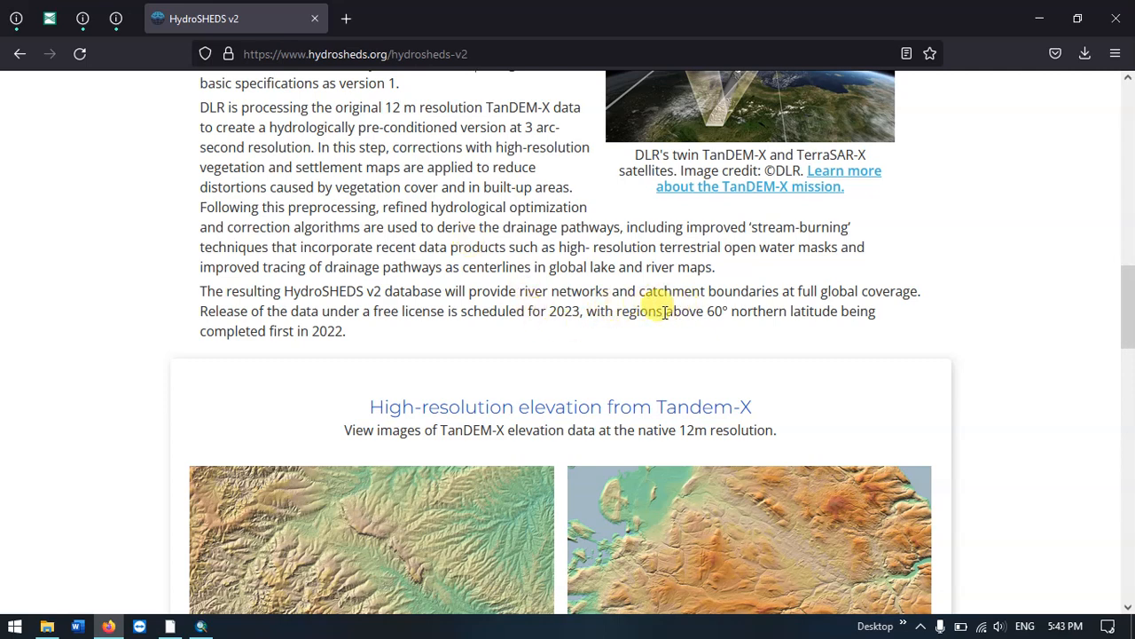
pyautogui.moveTo(666, 311); pyautogui.dragTo(839, 311)
pyautogui.click(742, 336)
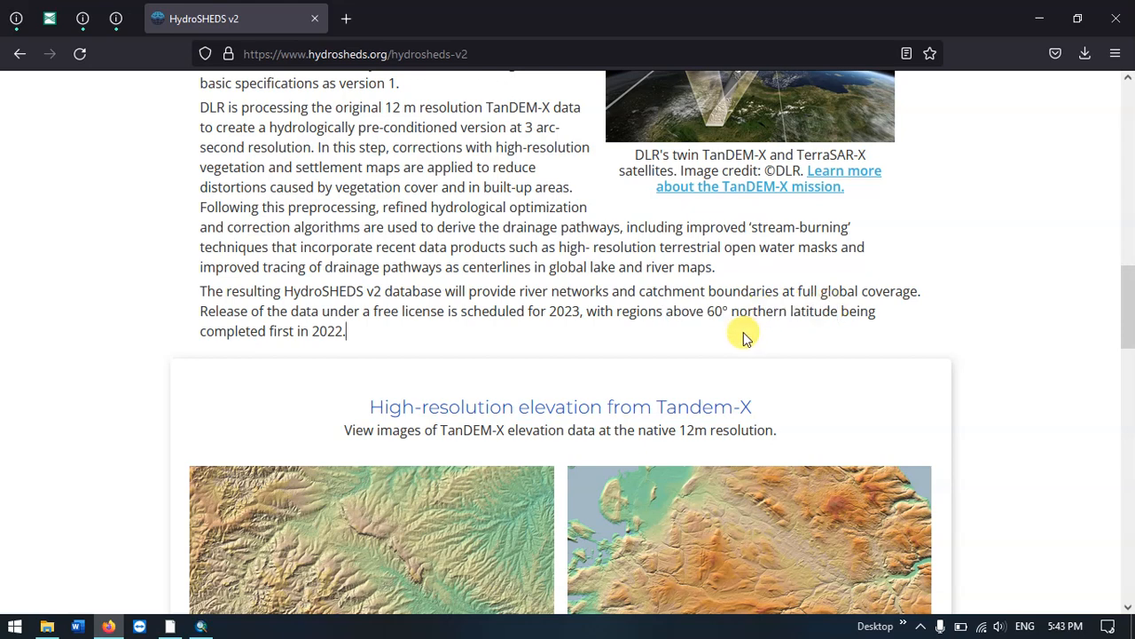
# Reread the closing paragraph on HydroSHEDS v2, highlighting the northern latitude wording and the passage on river networks, catchment boundaries and data release.
pyautogui.moveTo(668, 312); pyautogui.dragTo(837, 308)
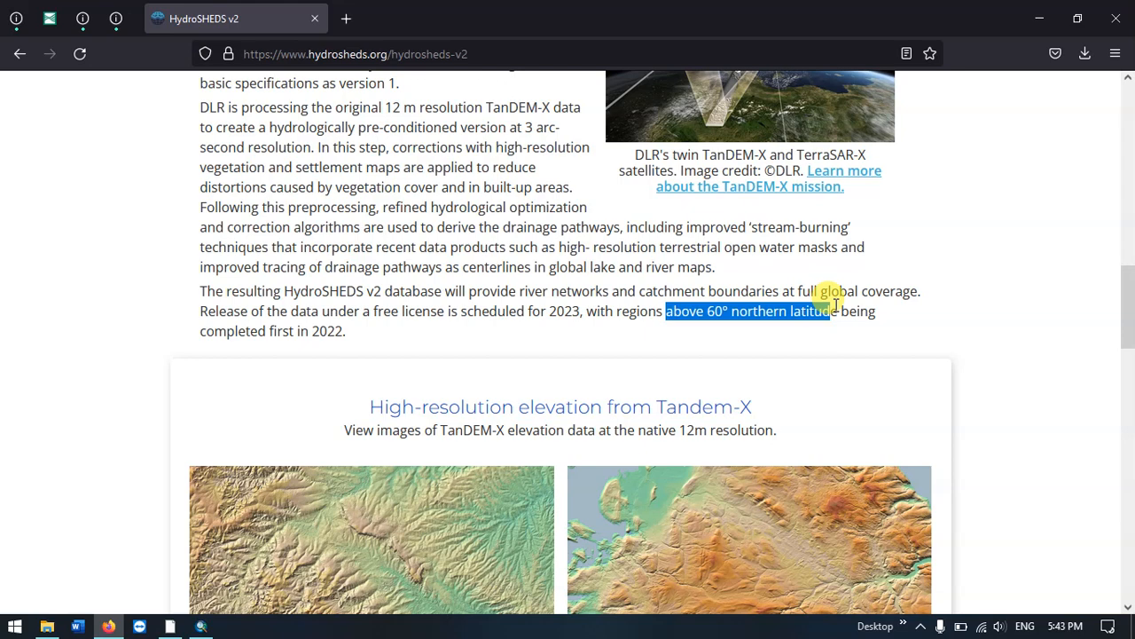
pyautogui.click(669, 329)
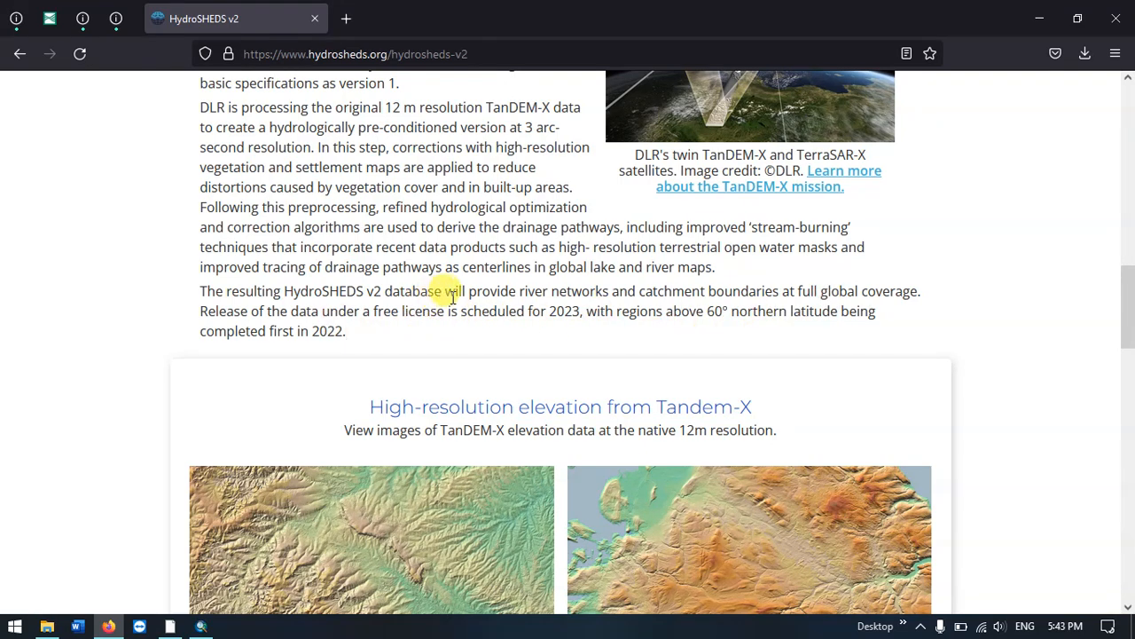
pyautogui.moveTo(462, 291); pyautogui.dragTo(552, 311)
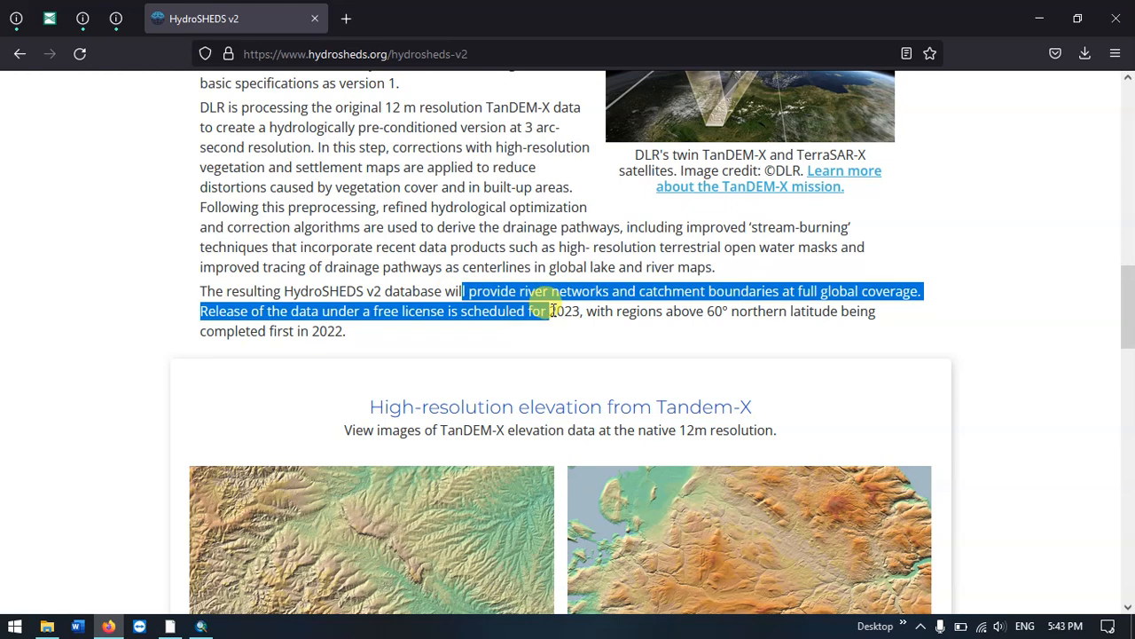
pyautogui.click(568, 342)
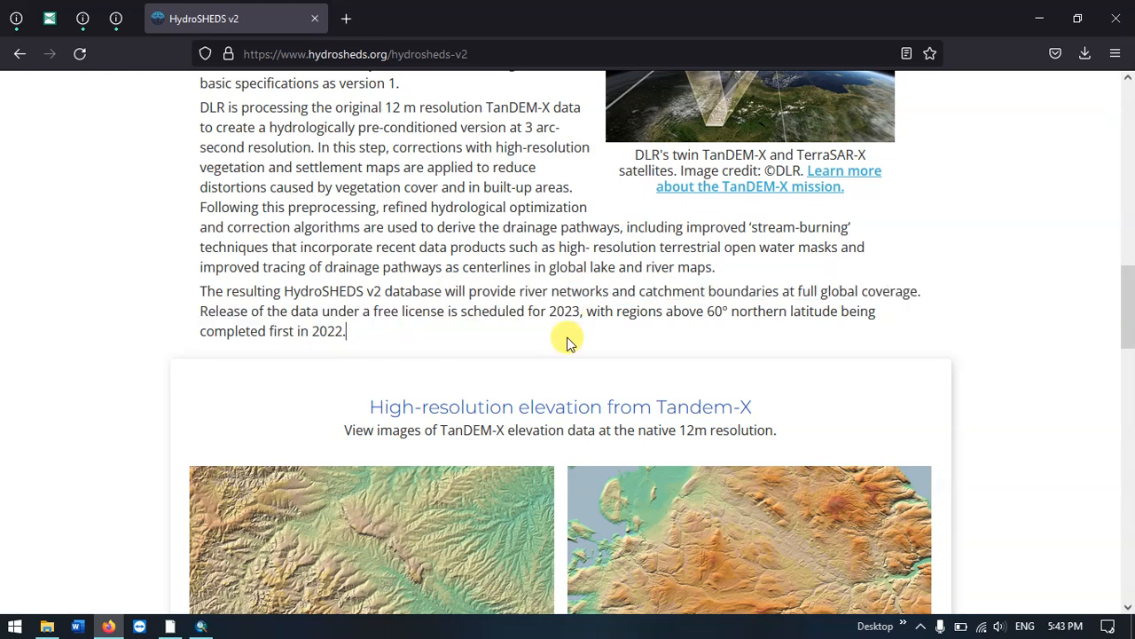
# Examine the section on high-resolution elevation from TanDEM-X, highlighting the line about elevation data at the native 12m resolution.
pyautogui.scroll(-1, 567, 335)
pyautogui.scroll(-1, 450, 296)
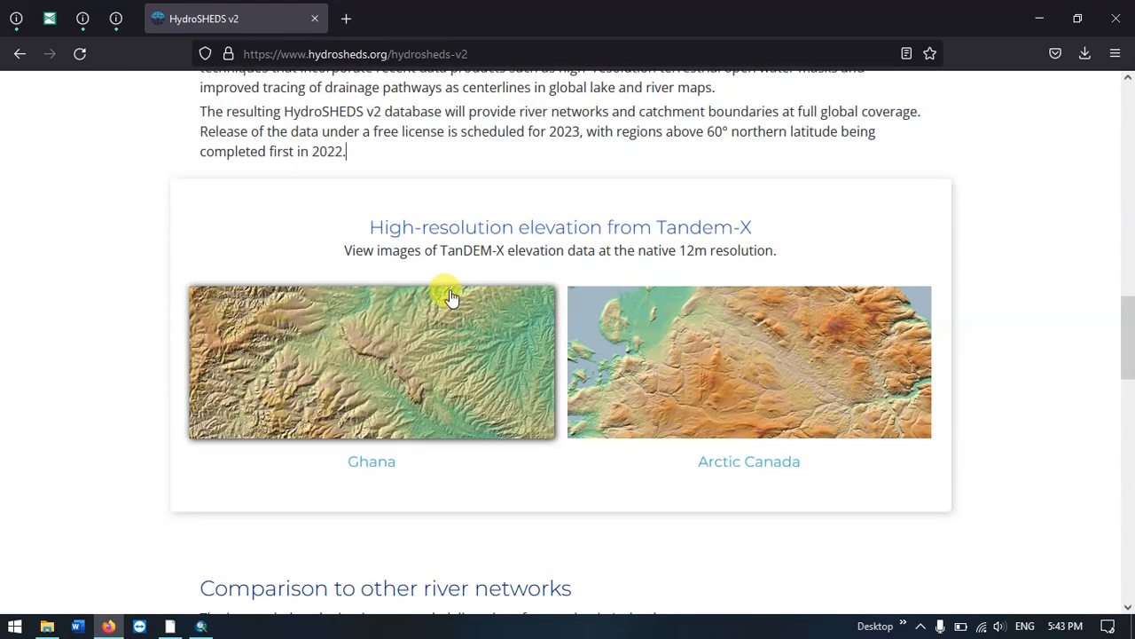
pyautogui.moveTo(441, 252); pyautogui.dragTo(792, 262)
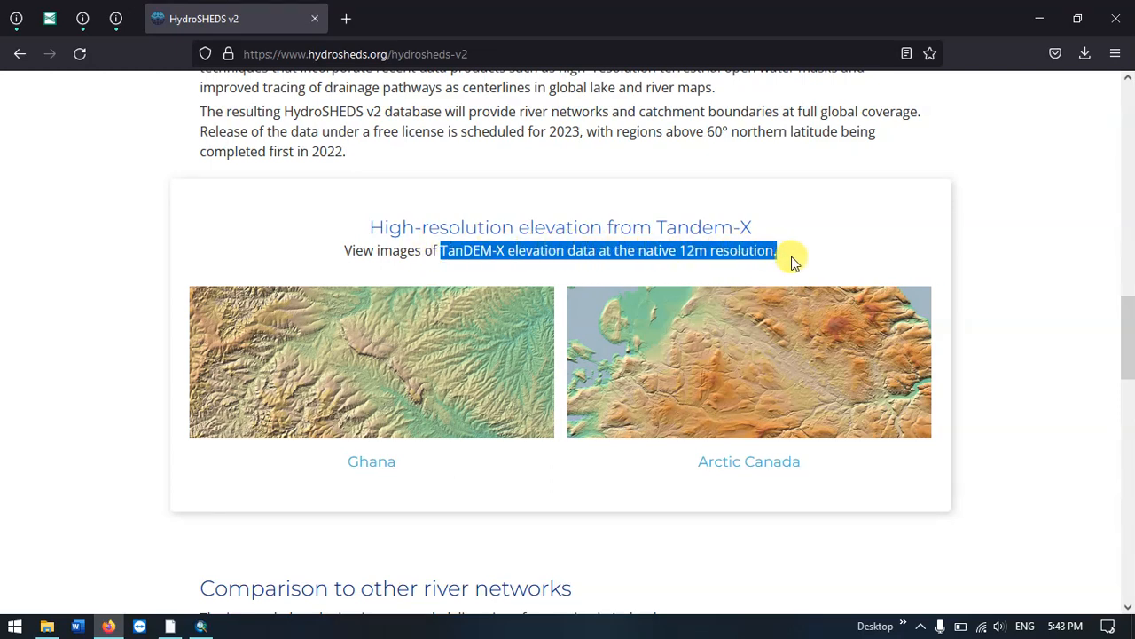
pyautogui.click(676, 251)
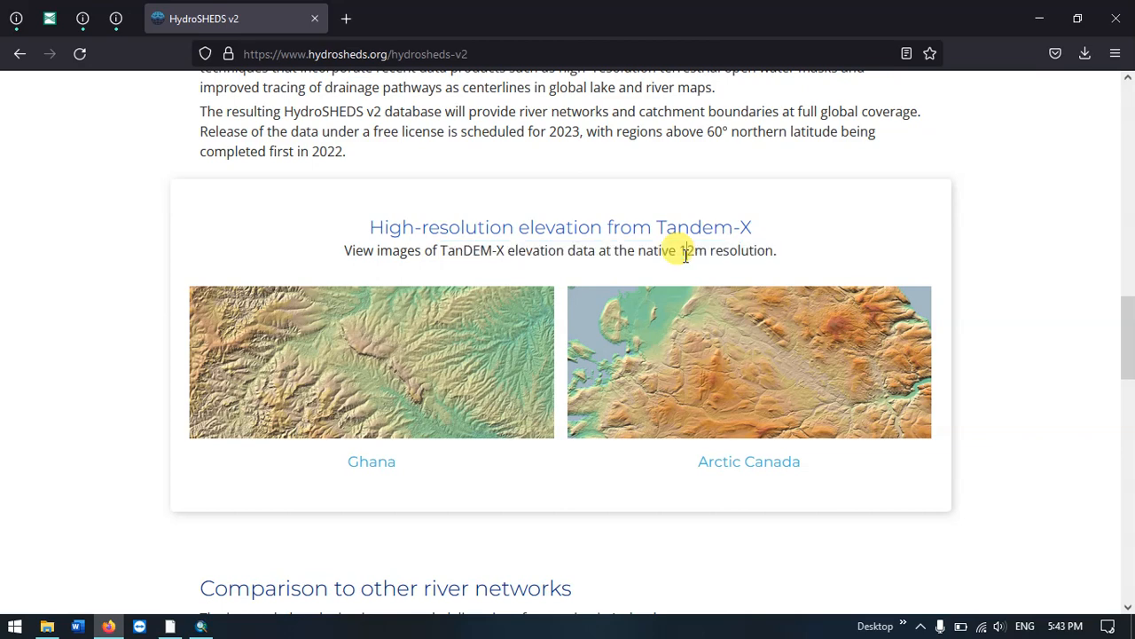